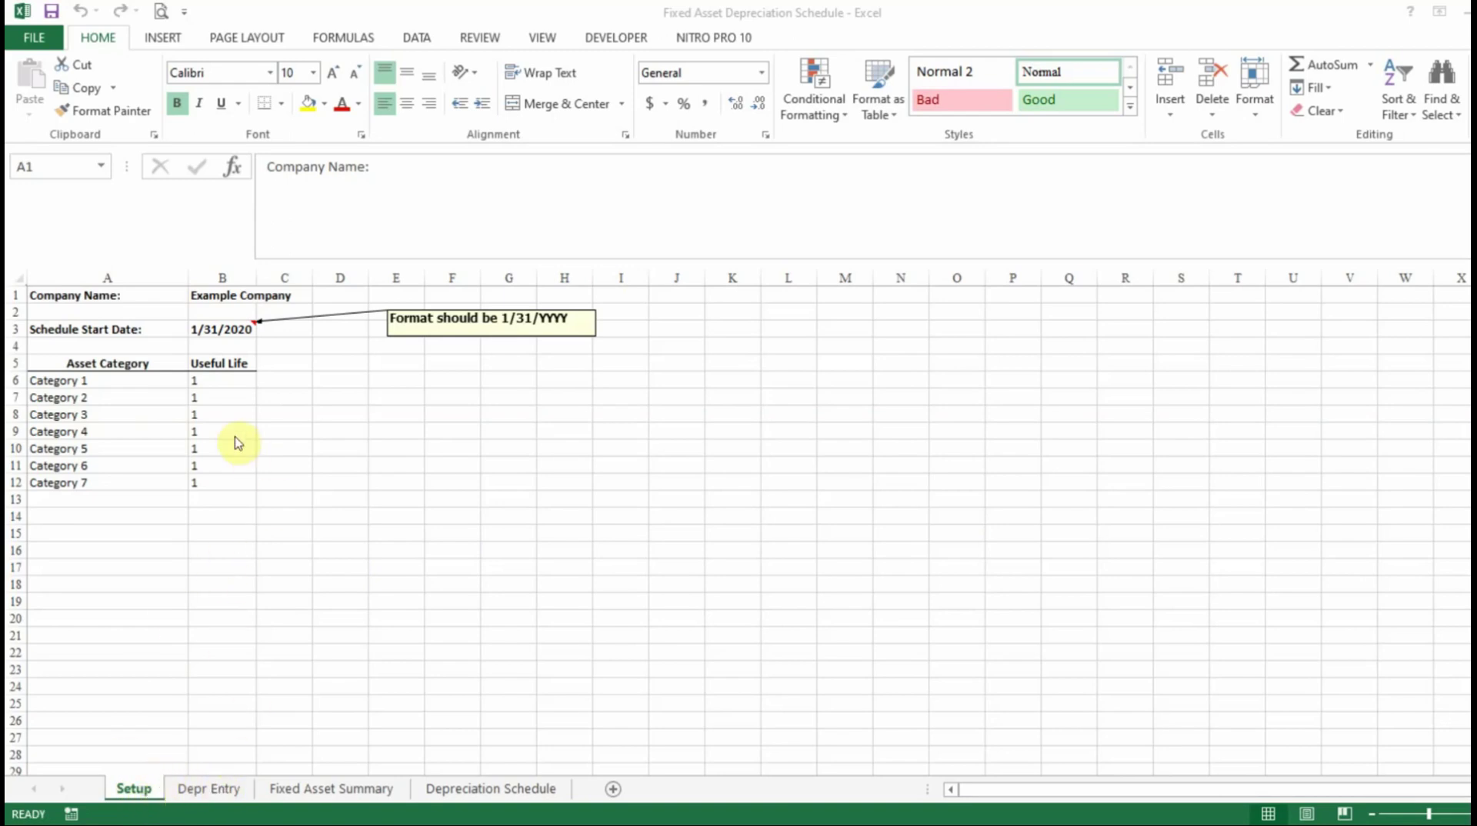
Show the Depr Entry sheet with its depreciation entry for month ending 1/31/2019
{"action": "left_click", "coordinate": [223, 796]}
{"action": "left_click", "coordinate": [224, 793]}
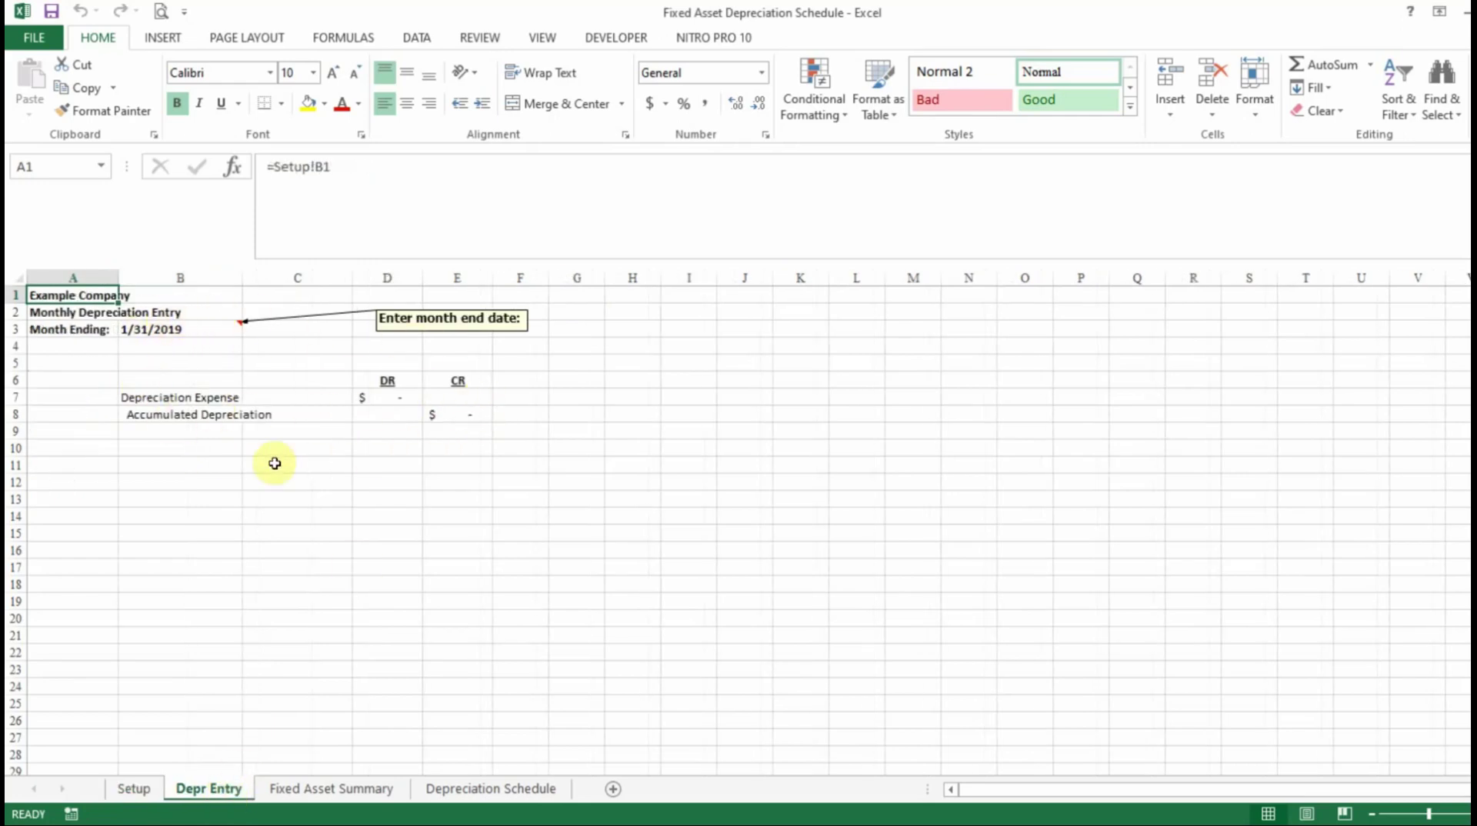
Browse the Fixed Asset Summary's Cost, Accum Depr, NBV and Depr Expense sections, returning to the top
{"action": "left_click", "coordinate": [320, 792]}
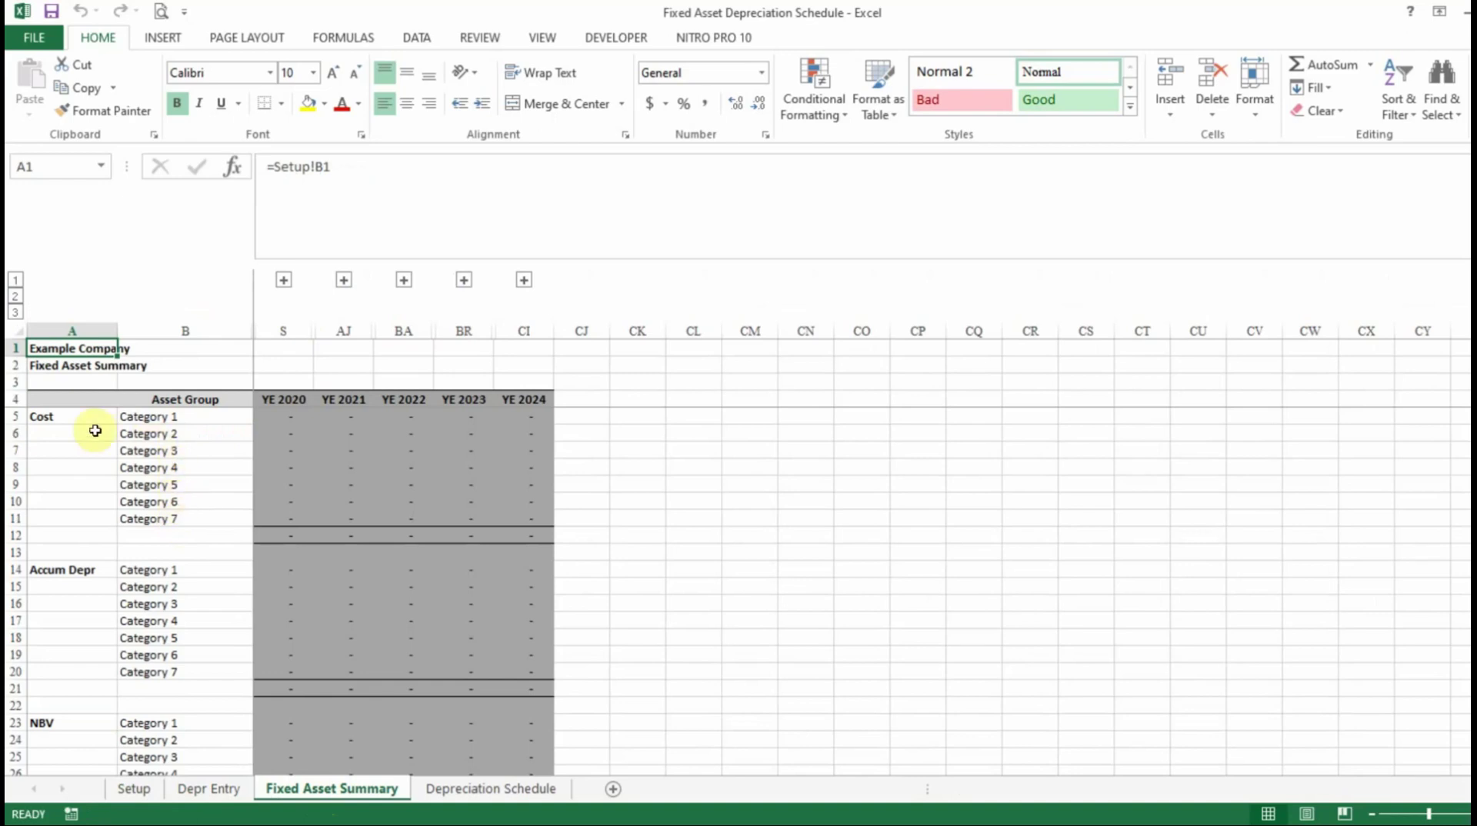
{"action": "scroll", "coordinate": [108, 531], "scroll_direction": "down", "scroll_amount": 3}
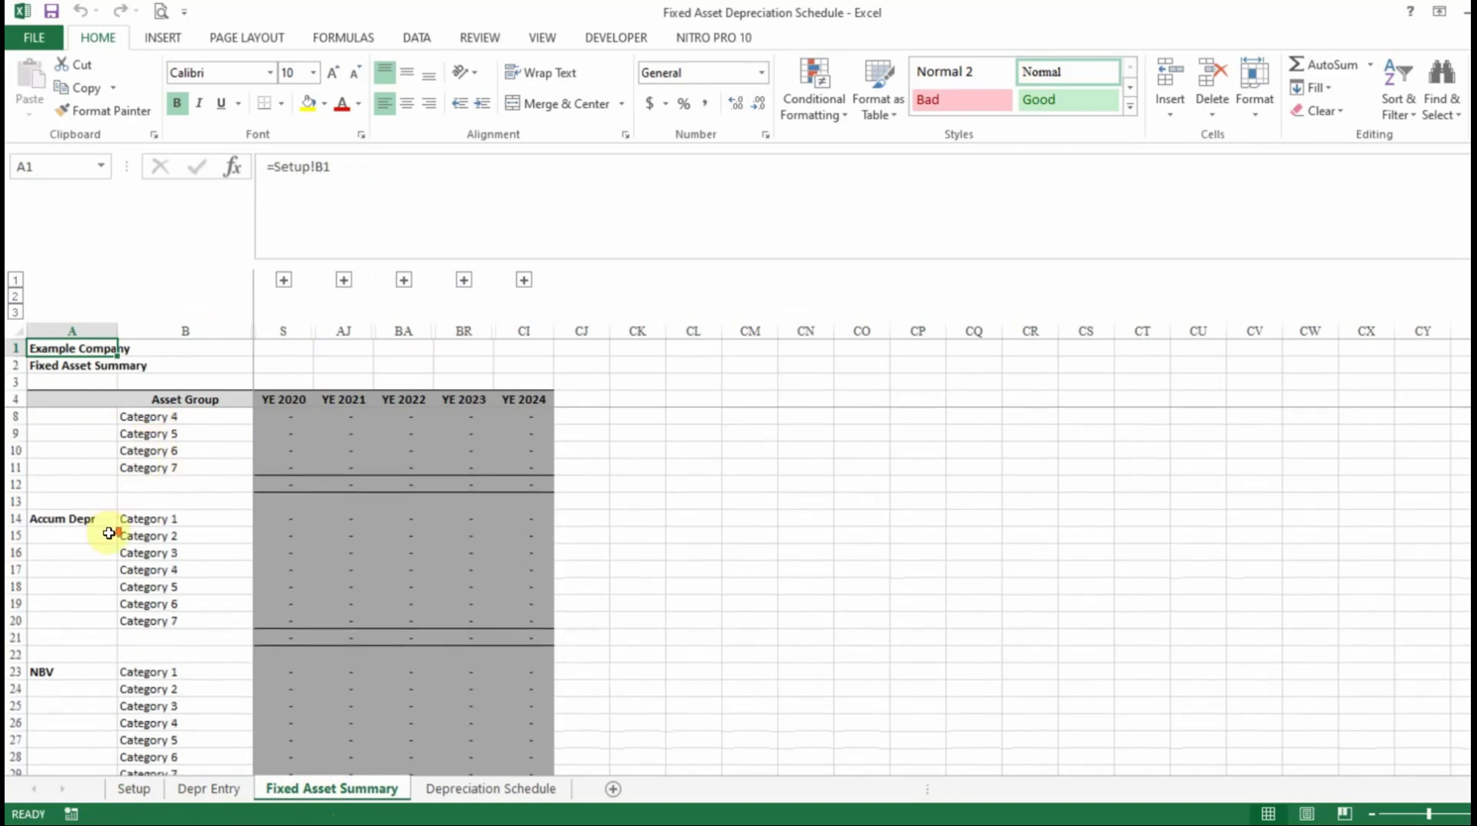
{"action": "scroll", "coordinate": [108, 531], "scroll_direction": "down", "scroll_amount": 1}
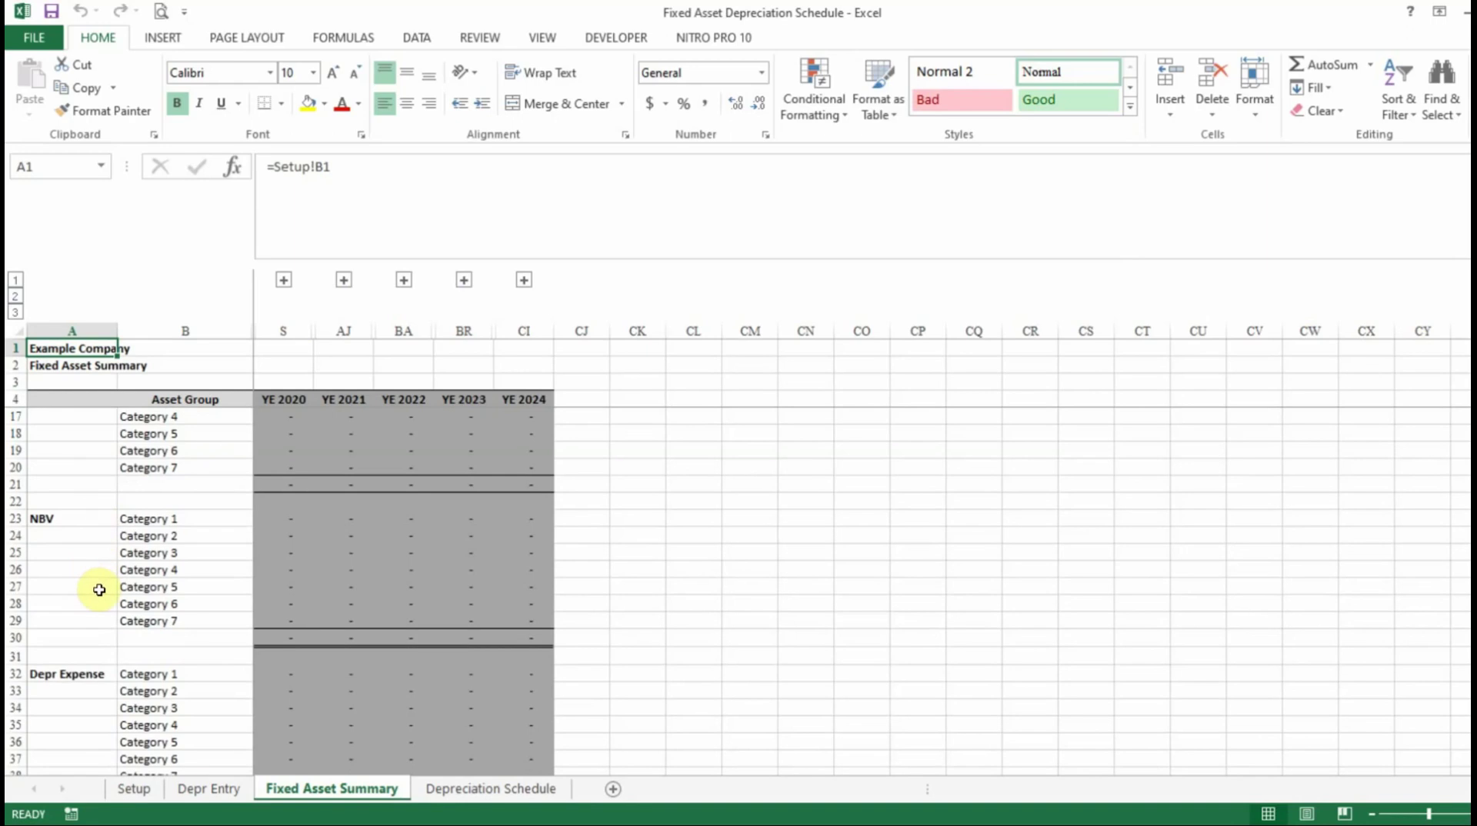
{"action": "scroll", "coordinate": [100, 591], "scroll_direction": "down", "scroll_amount": 2}
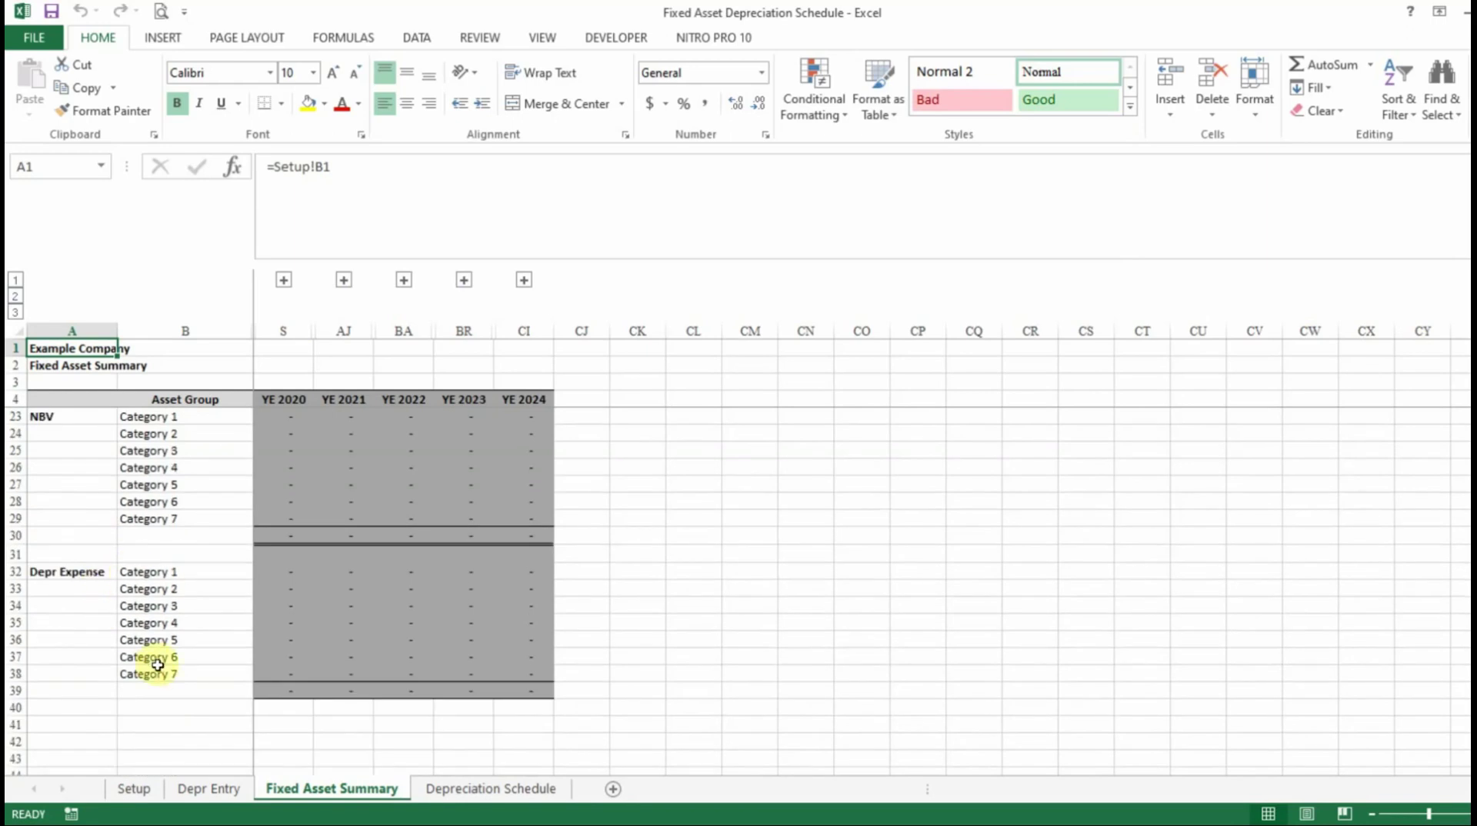
{"action": "scroll", "coordinate": [280, 615], "scroll_direction": "up", "scroll_amount": 6}
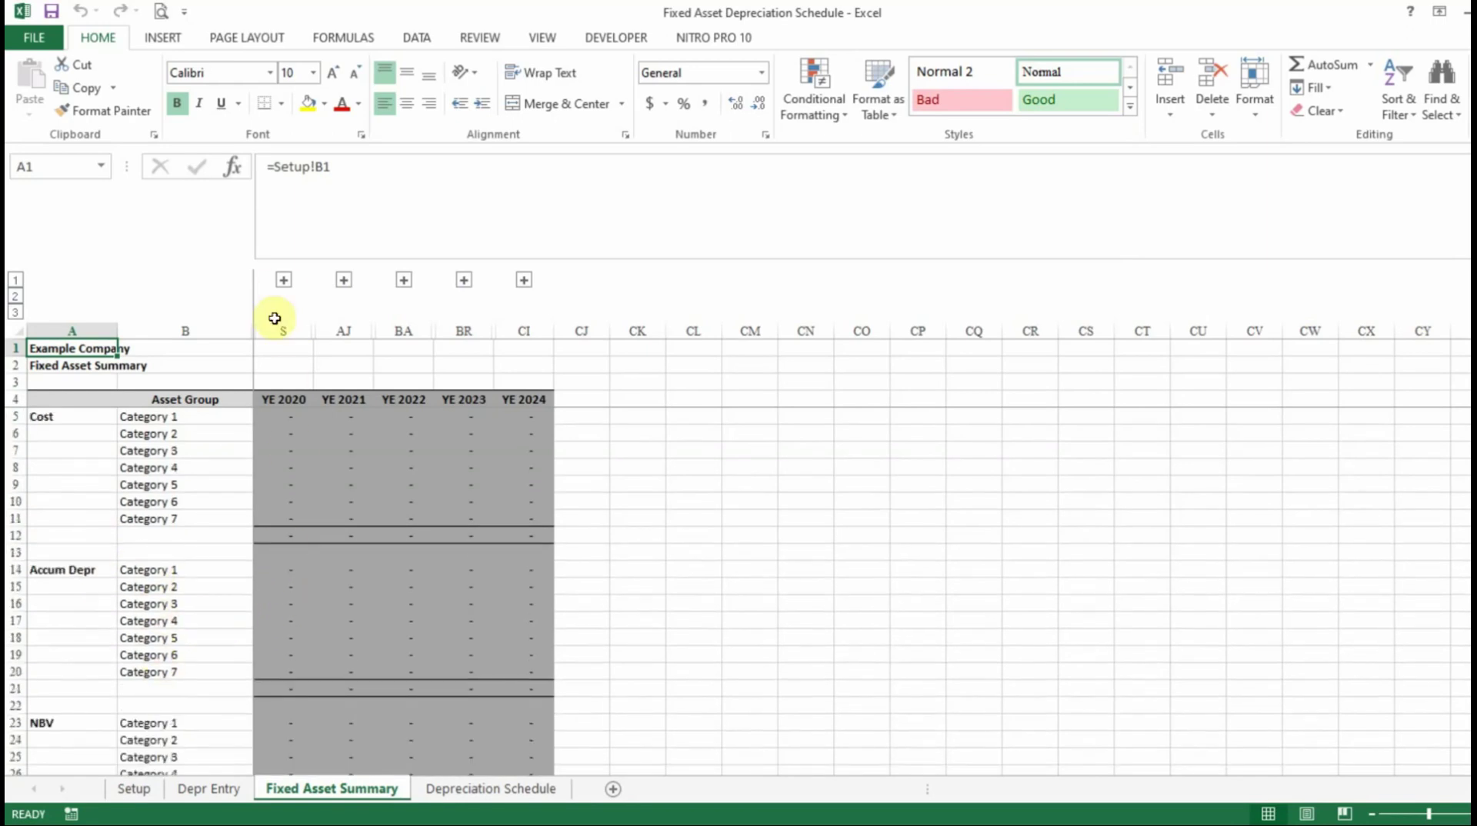
Expand the Q1–Q4 2020 quarterly columns on the summary
{"action": "left_click", "coordinate": [284, 280]}
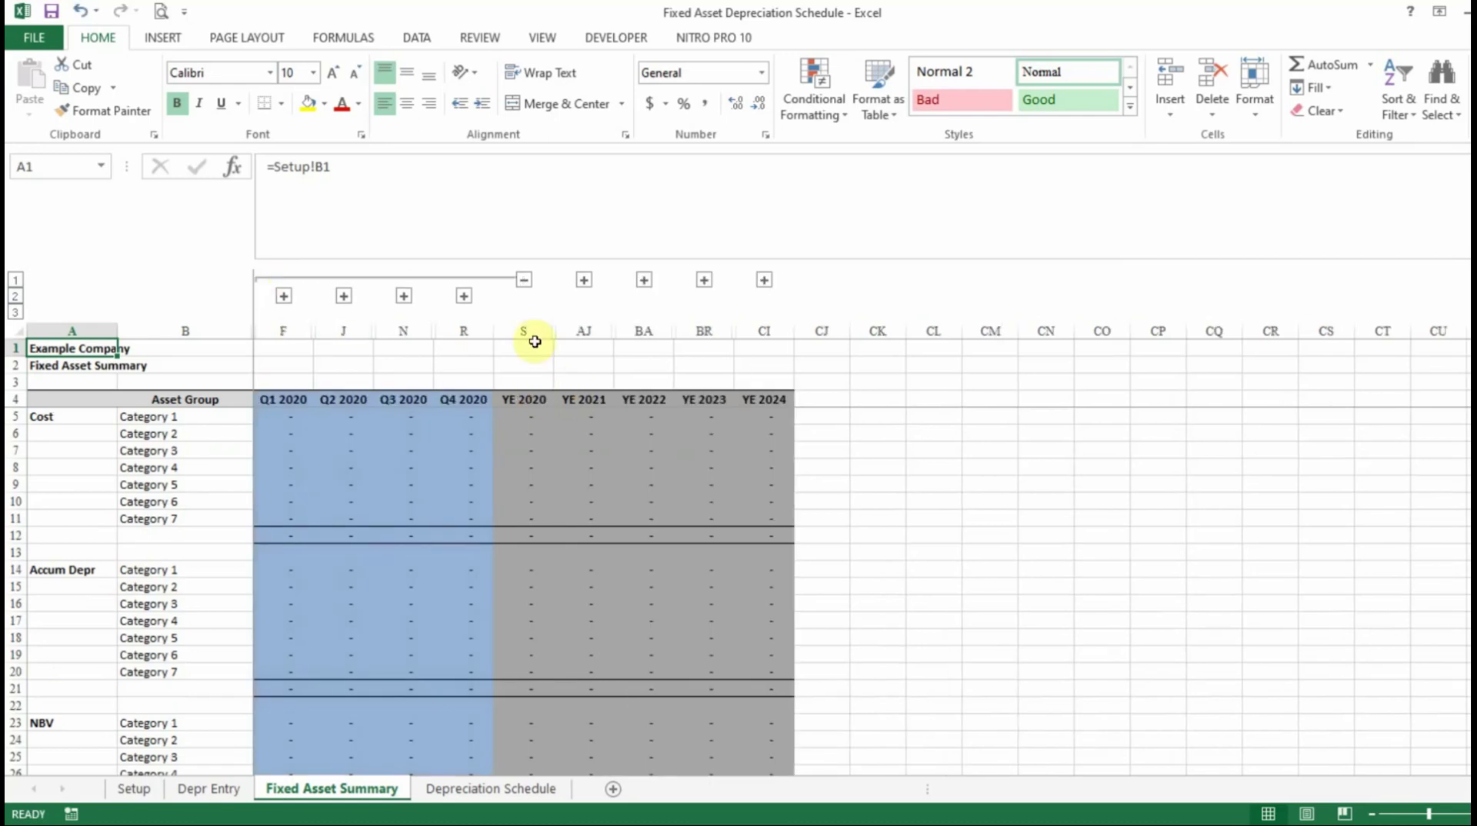
{"action": "left_click", "coordinate": [524, 280]}
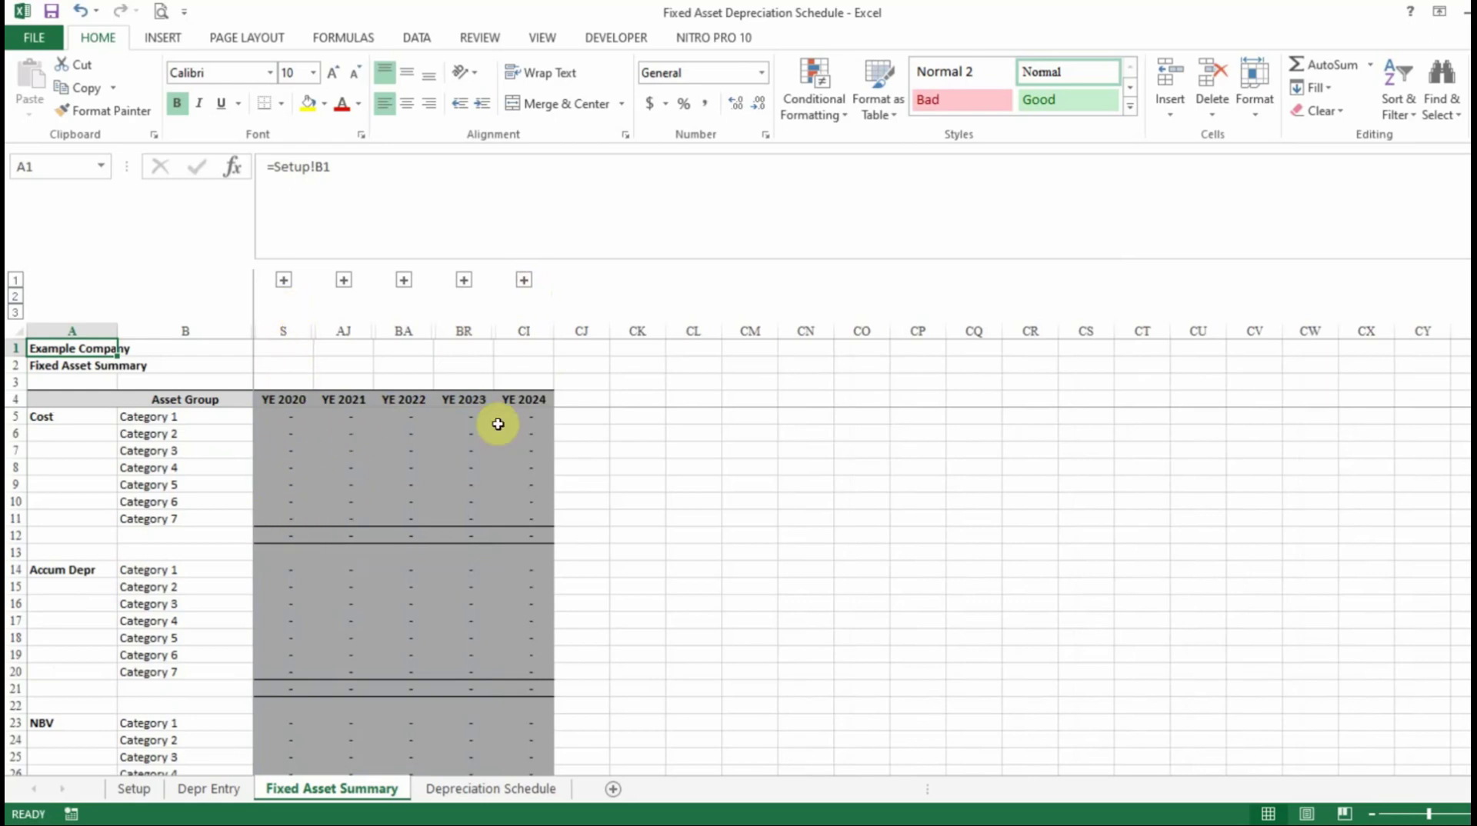
{"action": "left_click", "coordinate": [283, 280]}
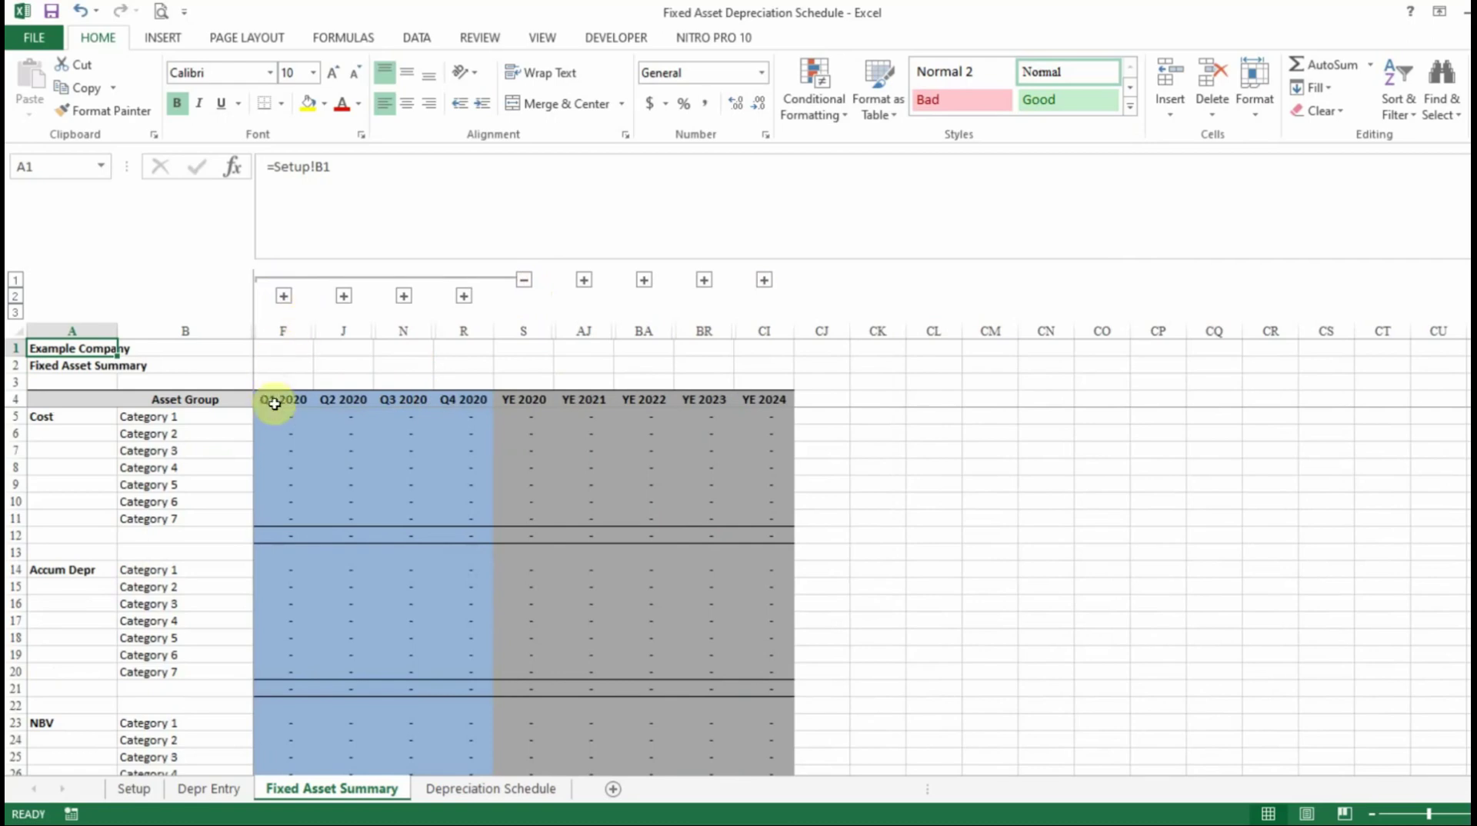
Reveal the Jan-20 through Dec-20 monthly columns, then view the Depreciation Schedule sheet
{"action": "left_click", "coordinate": [284, 295]}
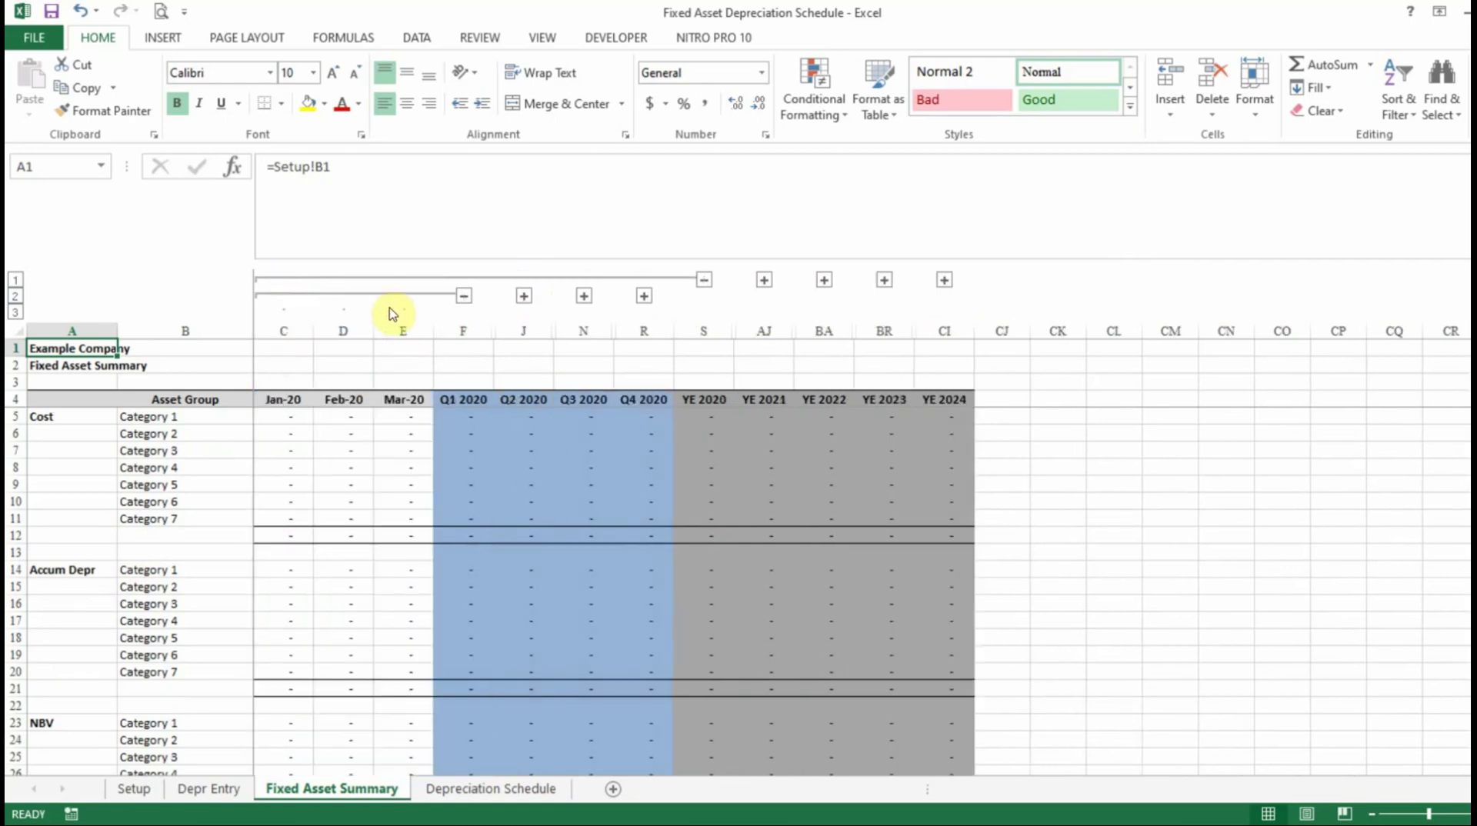
{"action": "left_click", "coordinate": [524, 295]}
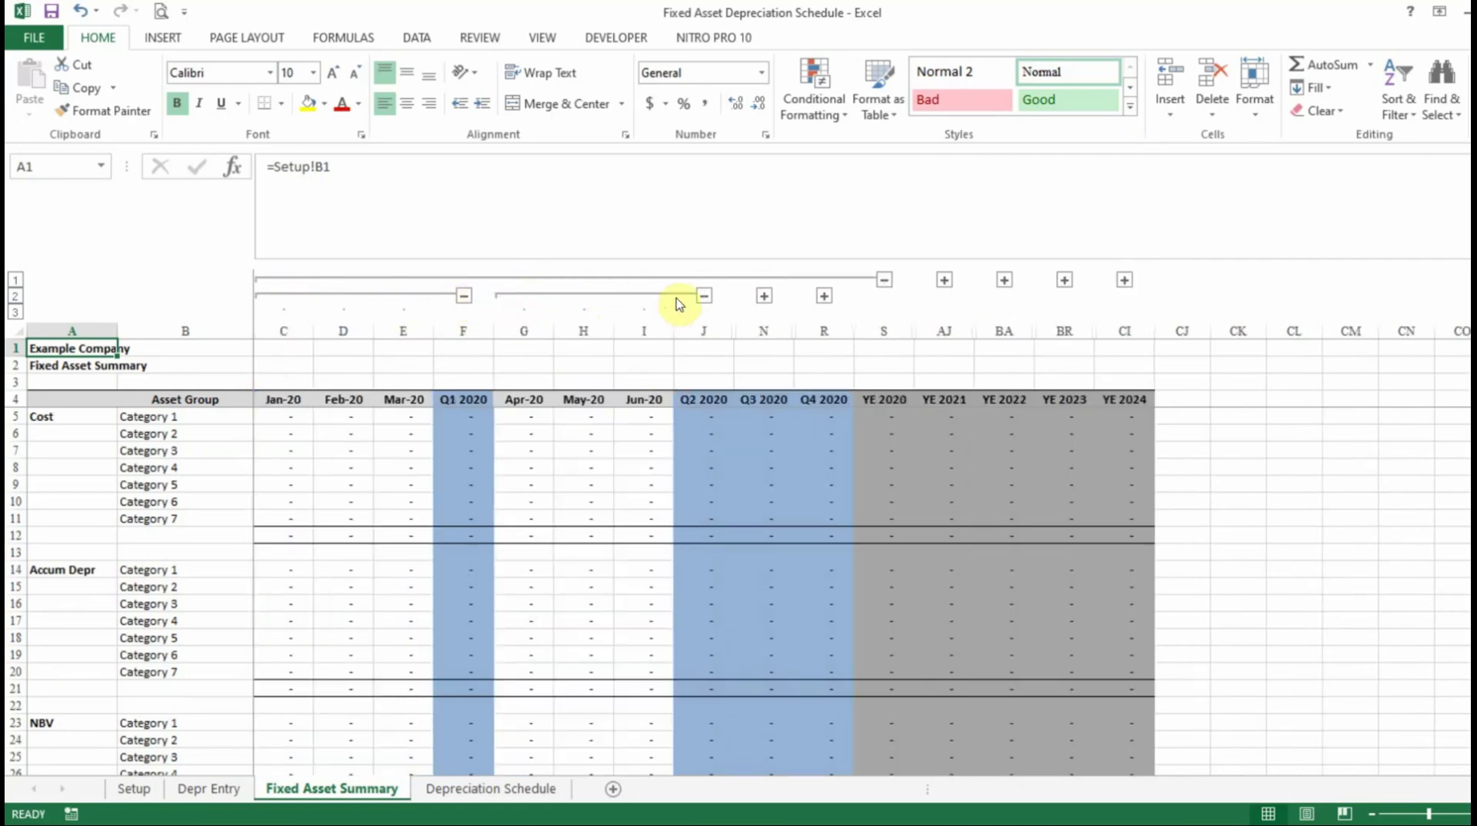
{"action": "left_click", "coordinate": [764, 295]}
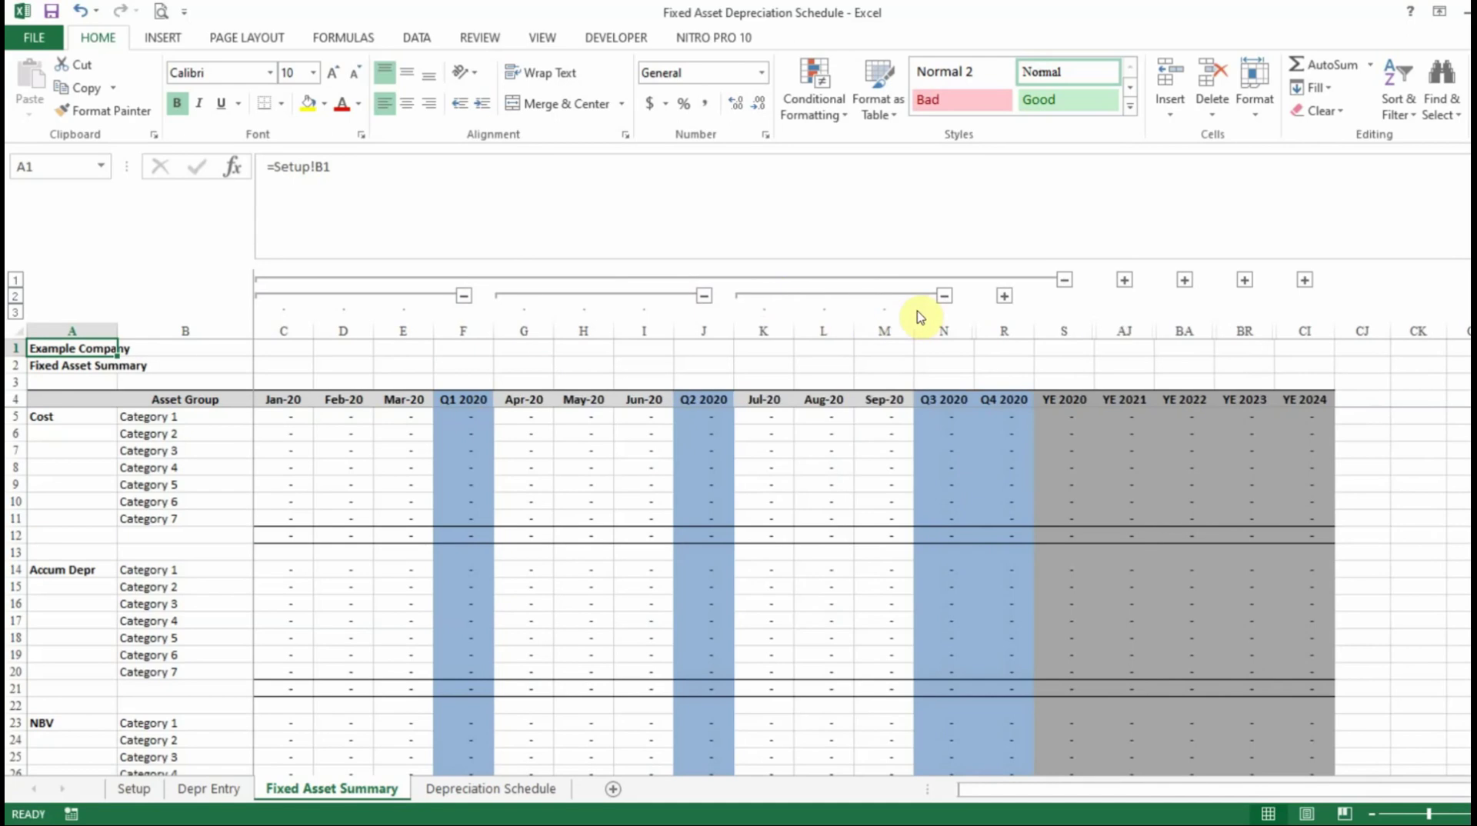
{"action": "left_click", "coordinate": [1004, 296]}
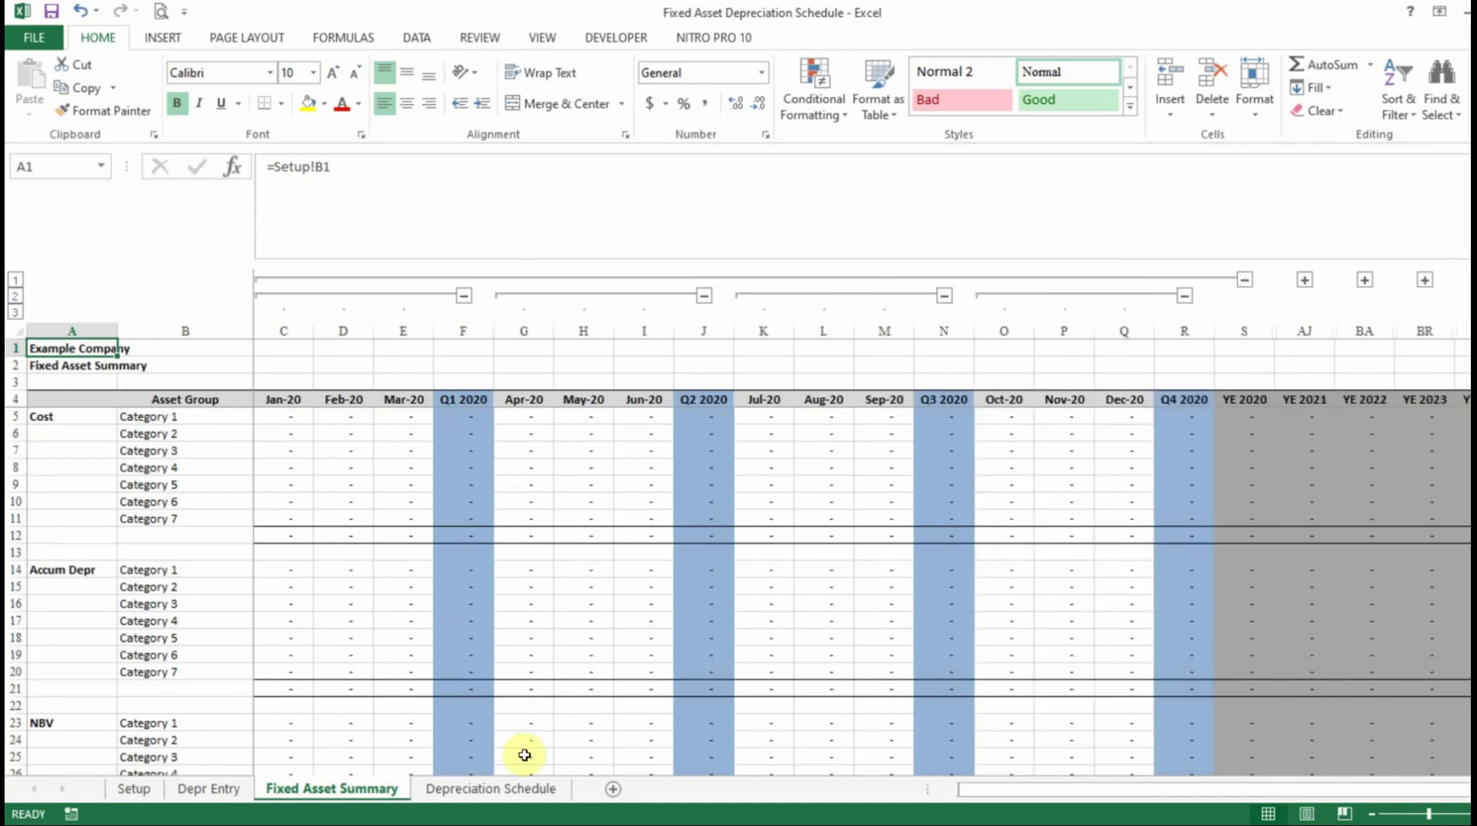
{"action": "left_click", "coordinate": [518, 793]}
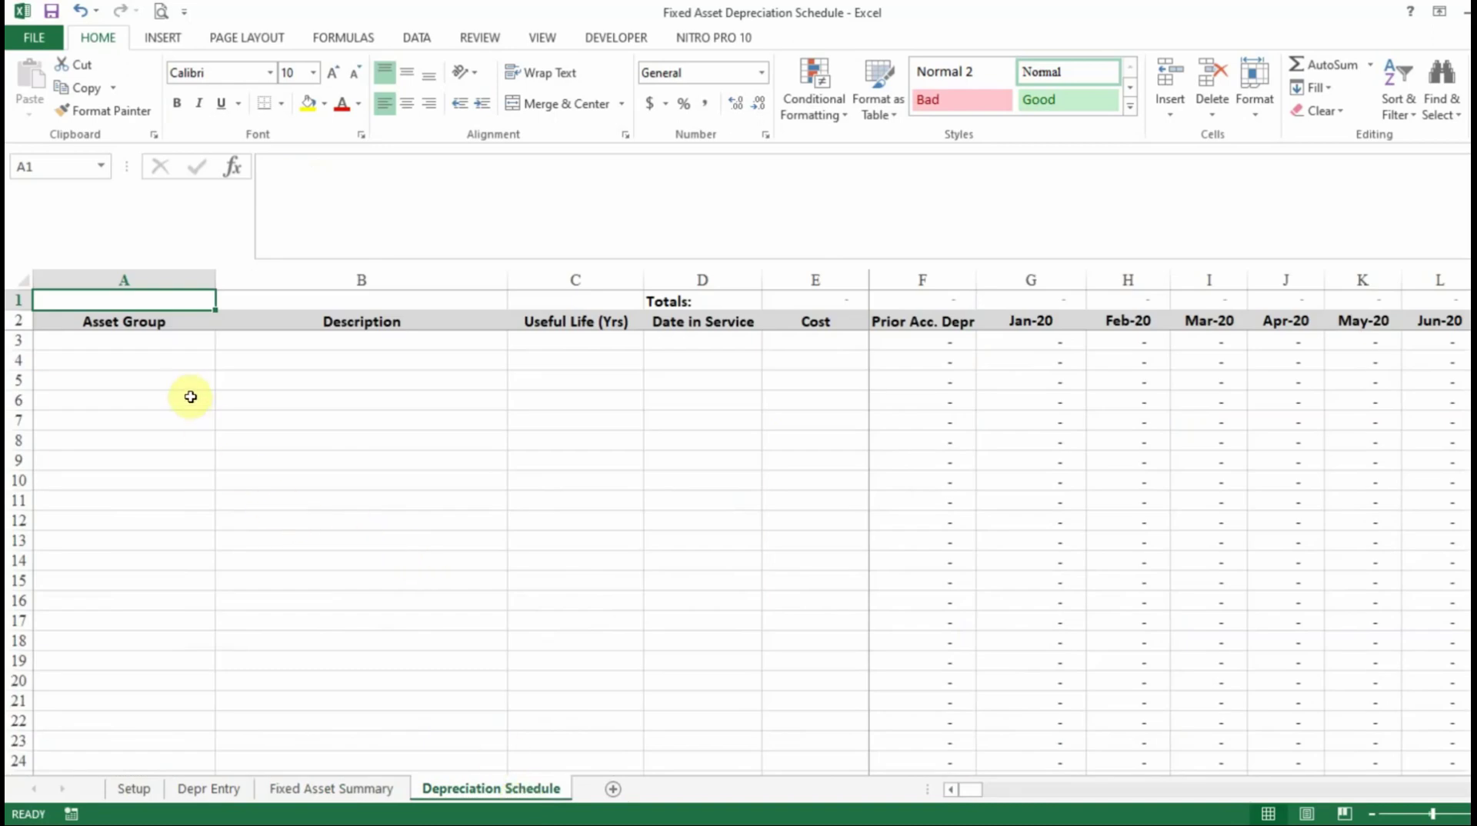
Inspect row 3's Asset Group list, Description, Date in Service, Cost and Prior Acc. Depr cells, then return to Setup
{"action": "left_click", "coordinate": [179, 341]}
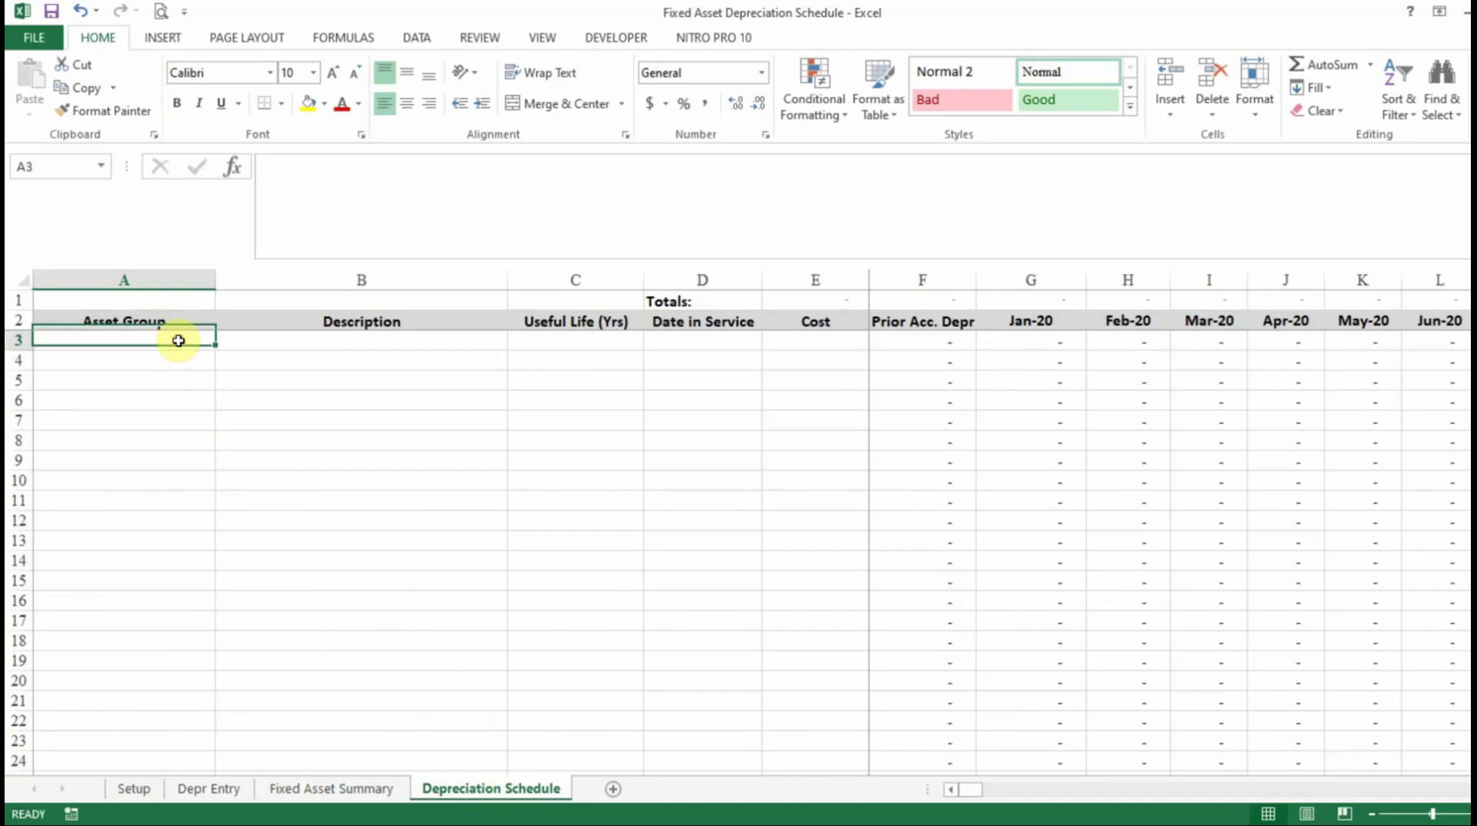
{"action": "left_click", "coordinate": [224, 341]}
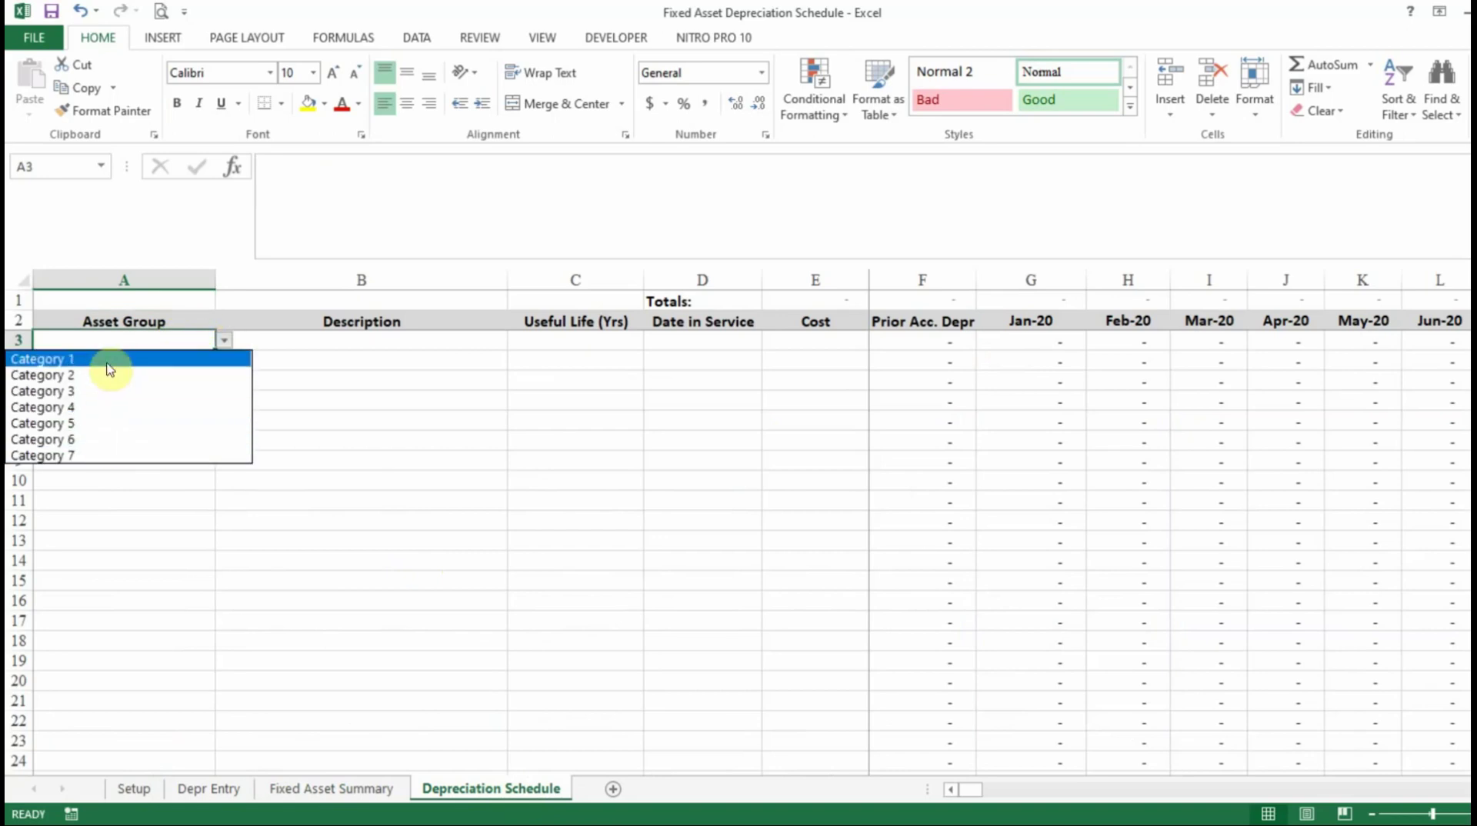
{"action": "left_click", "coordinate": [309, 340]}
{"action": "left_click", "coordinate": [319, 339]}
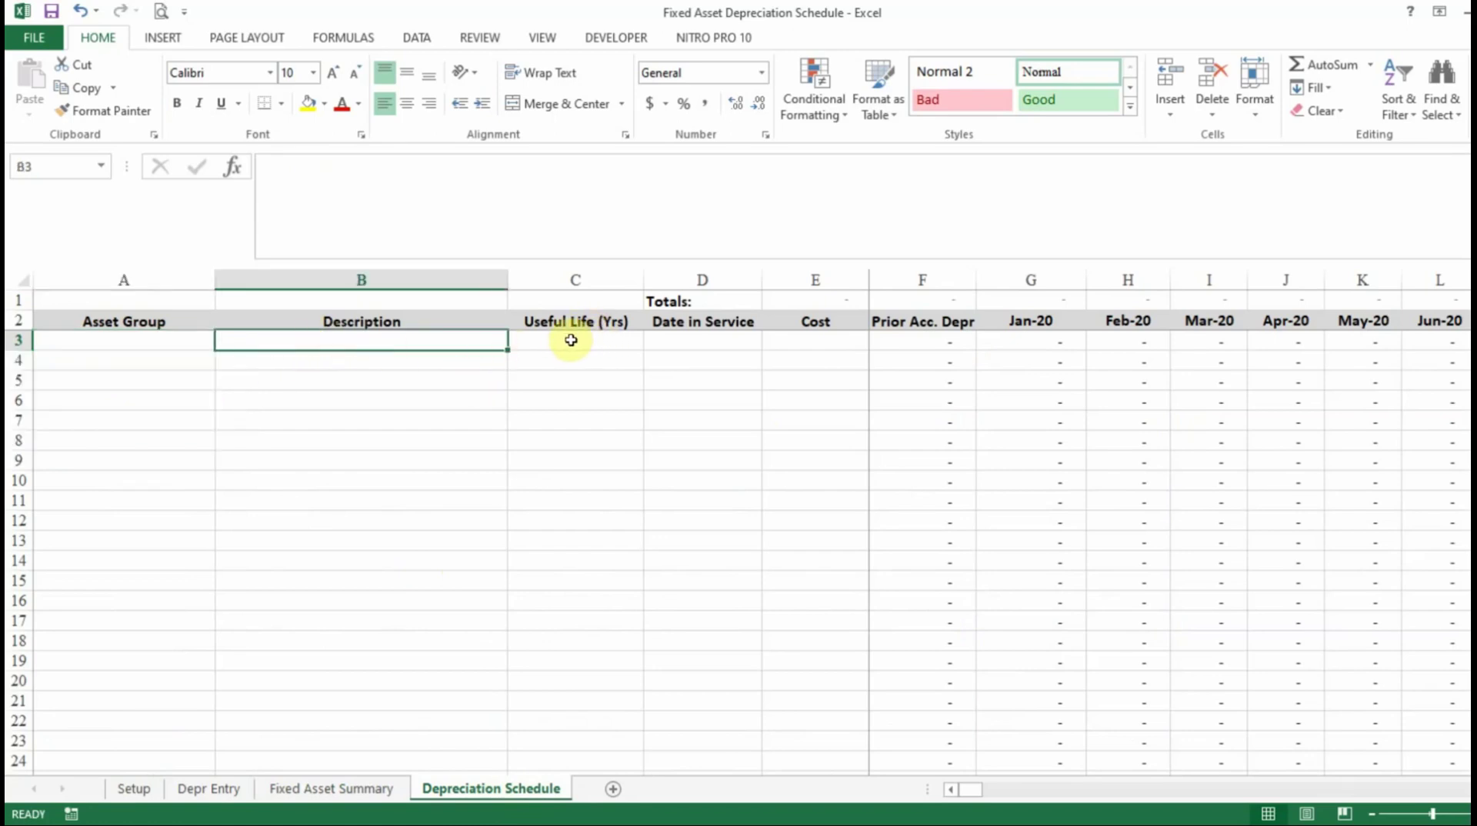
{"action": "left_click", "coordinate": [708, 340]}
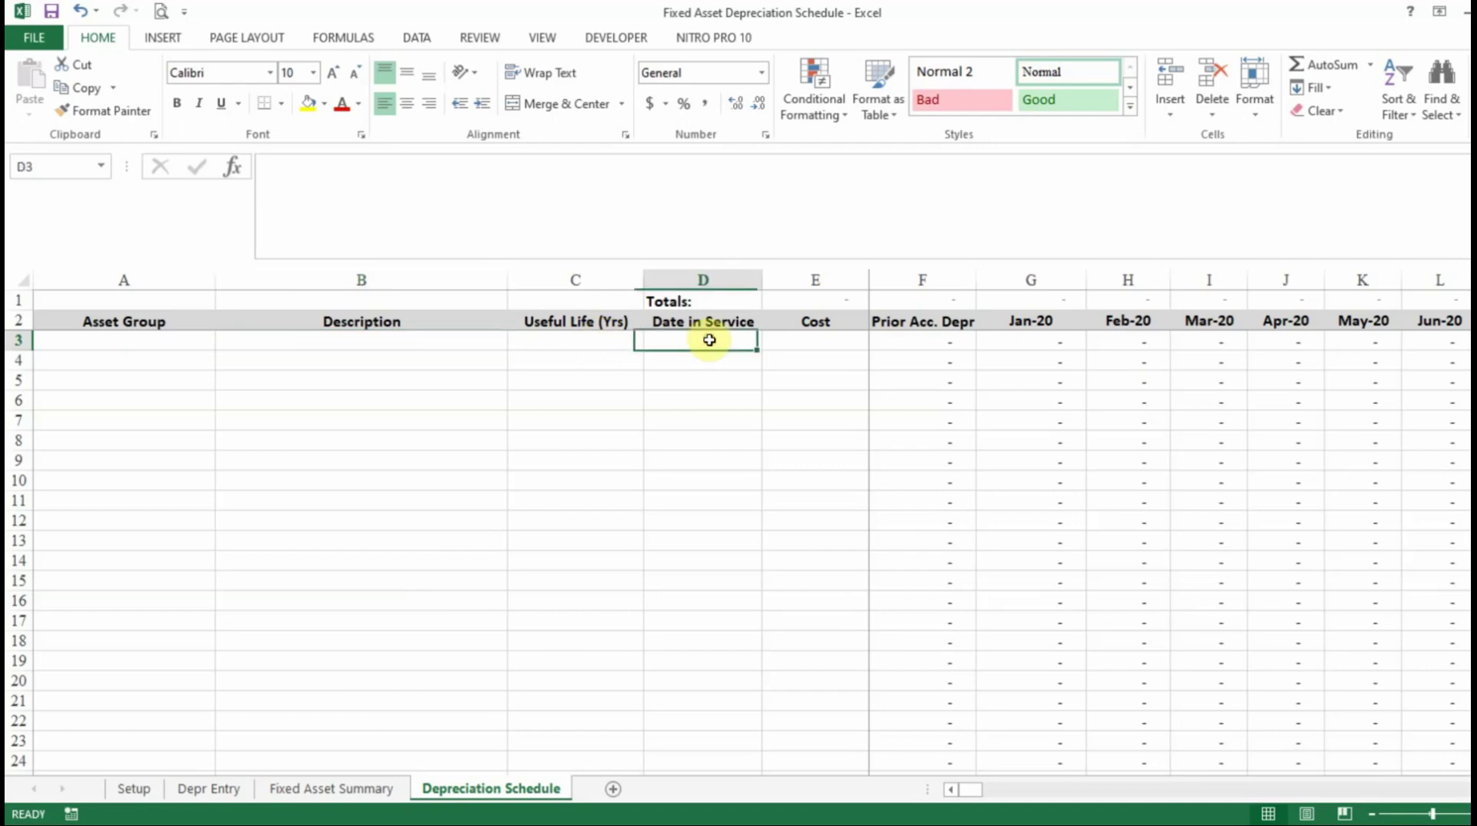
{"action": "left_click", "coordinate": [834, 342]}
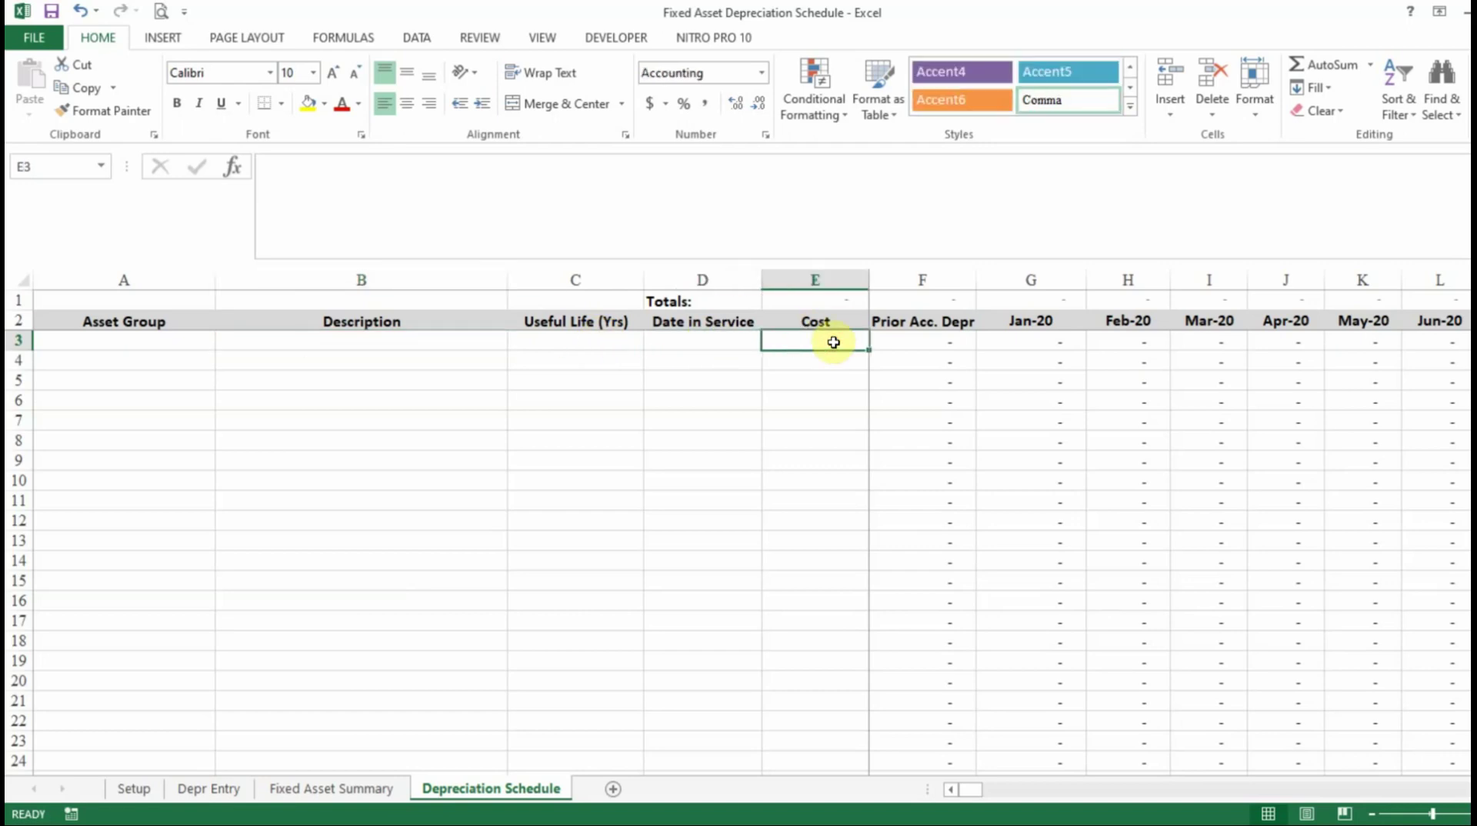
{"action": "left_click", "coordinate": [913, 341]}
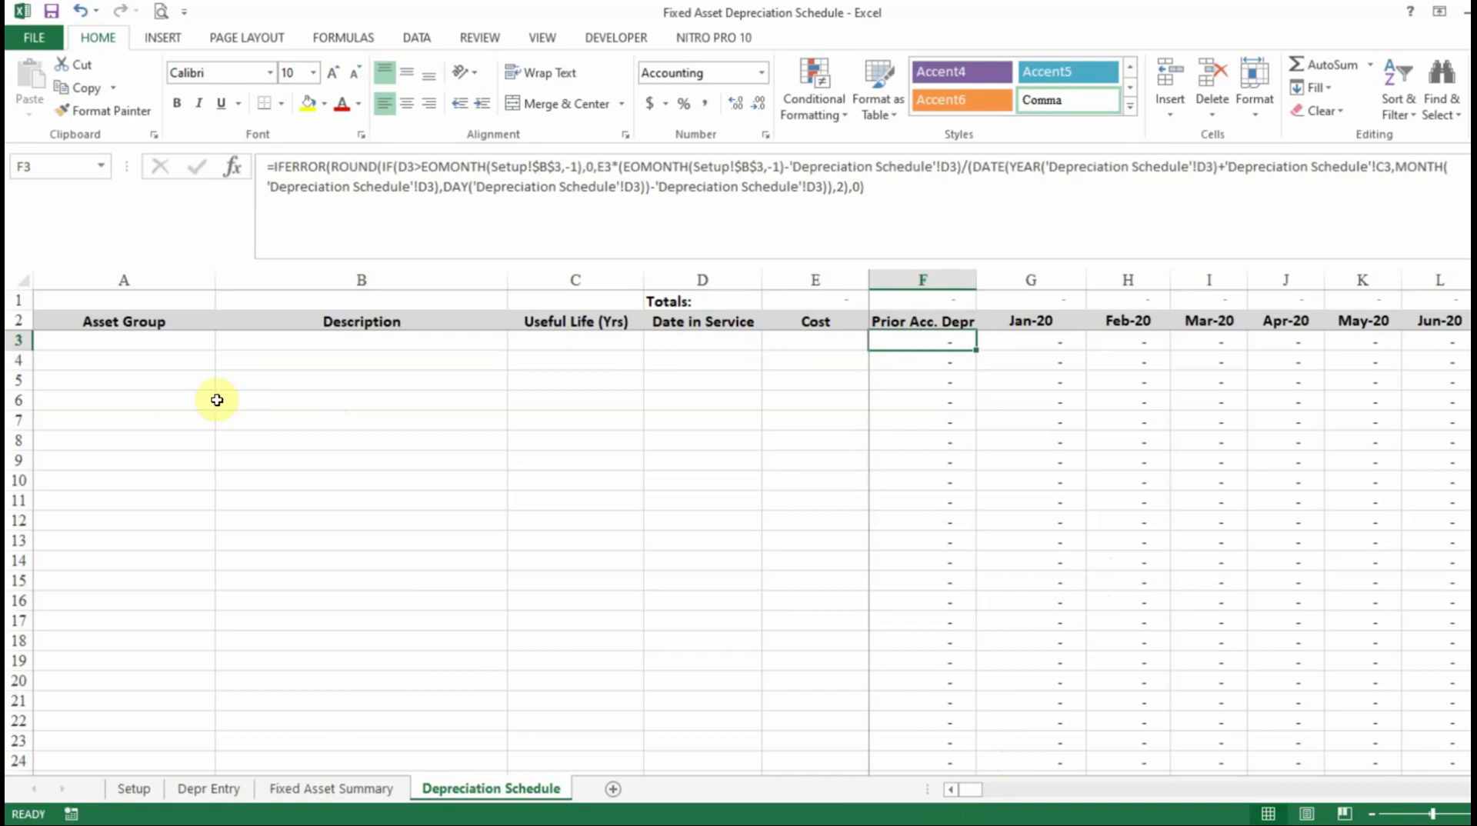
{"action": "left_click", "coordinate": [151, 341]}
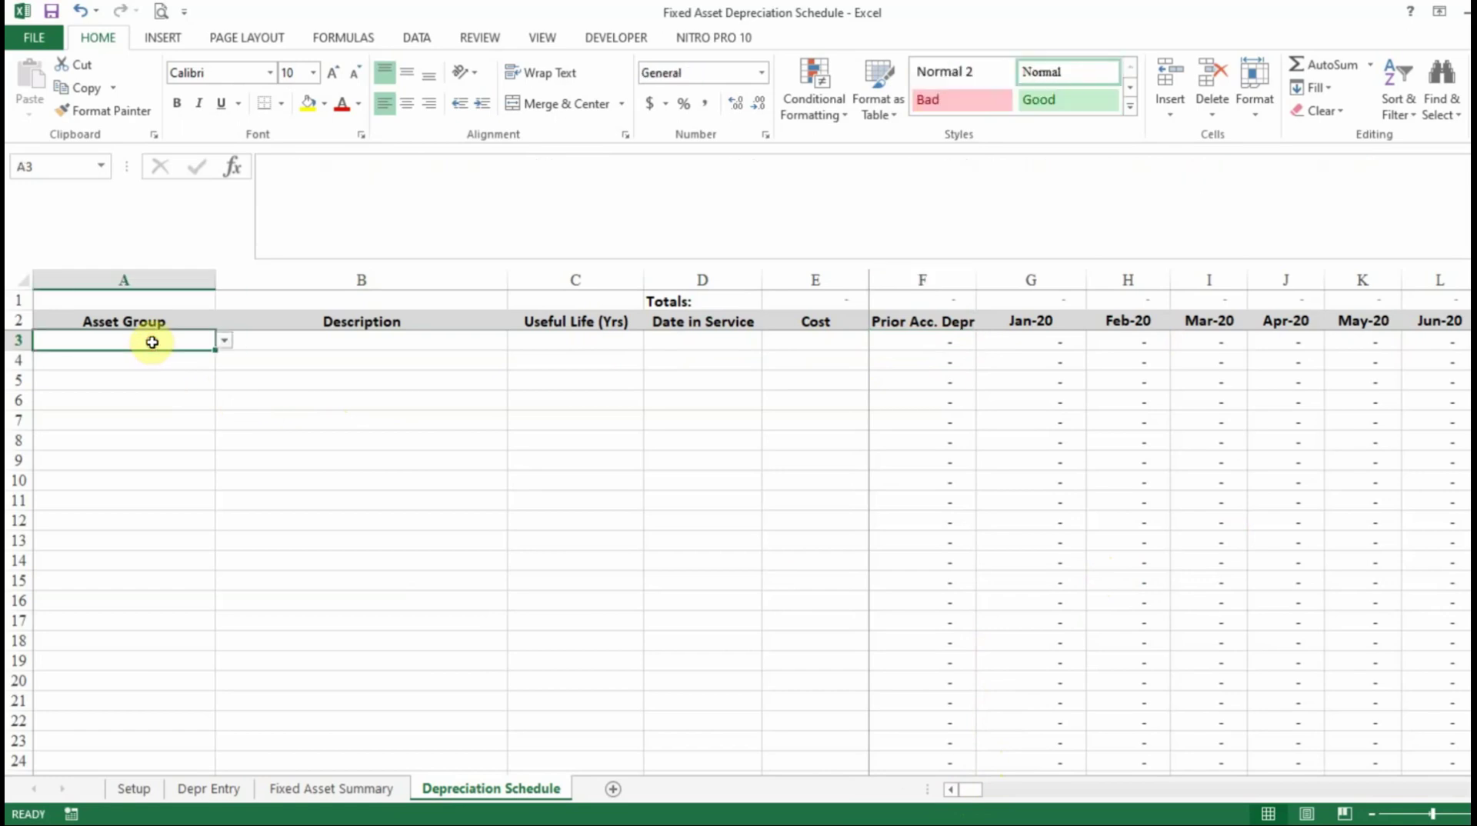
{"action": "left_click", "coordinate": [136, 792]}
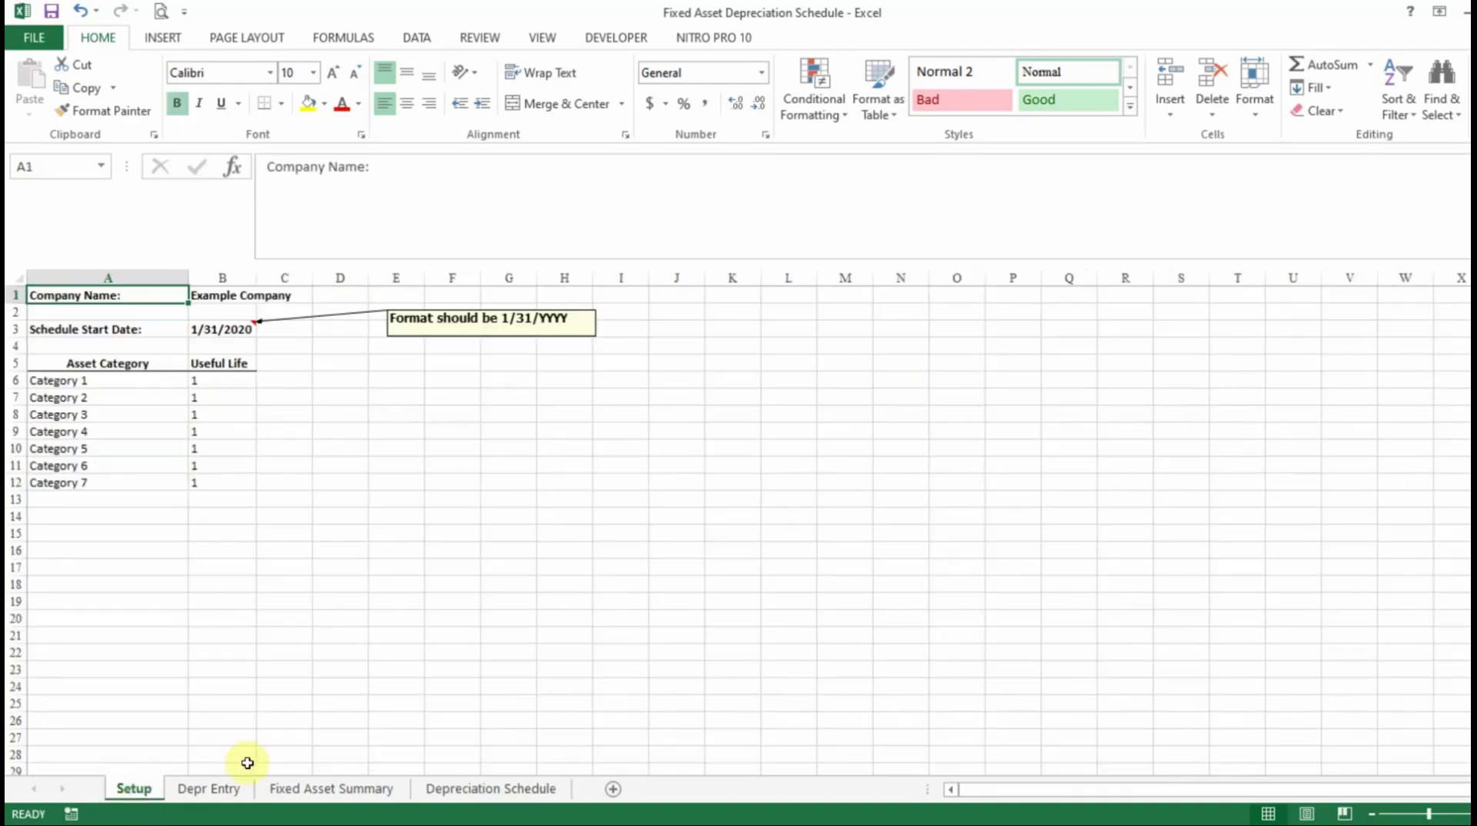
Change the company name in B1 to AccountingExL and move to the Category 1 cell A6
{"action": "left_click", "coordinate": [237, 297]}
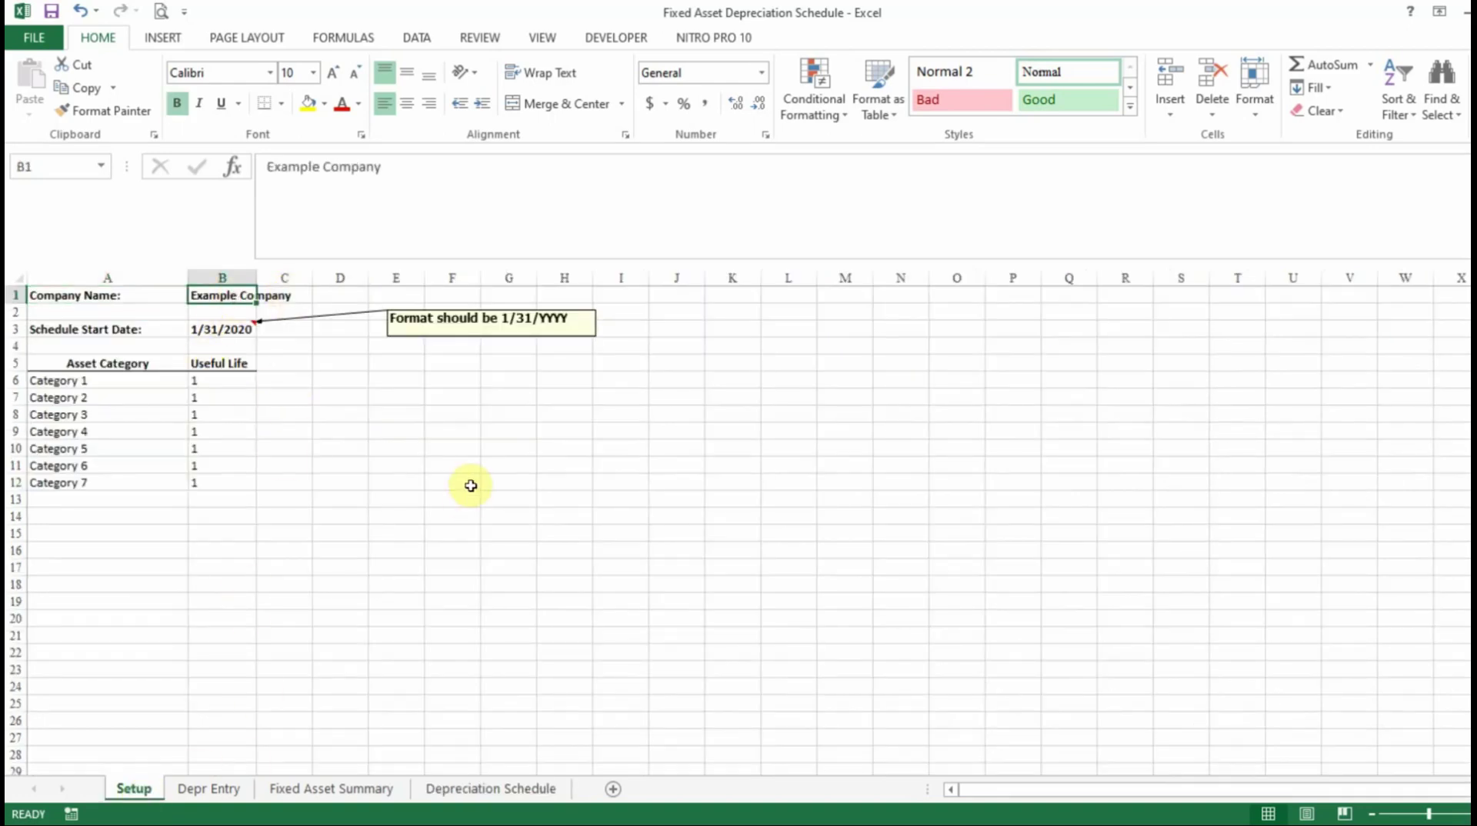
{"action": "type", "text": "A"}
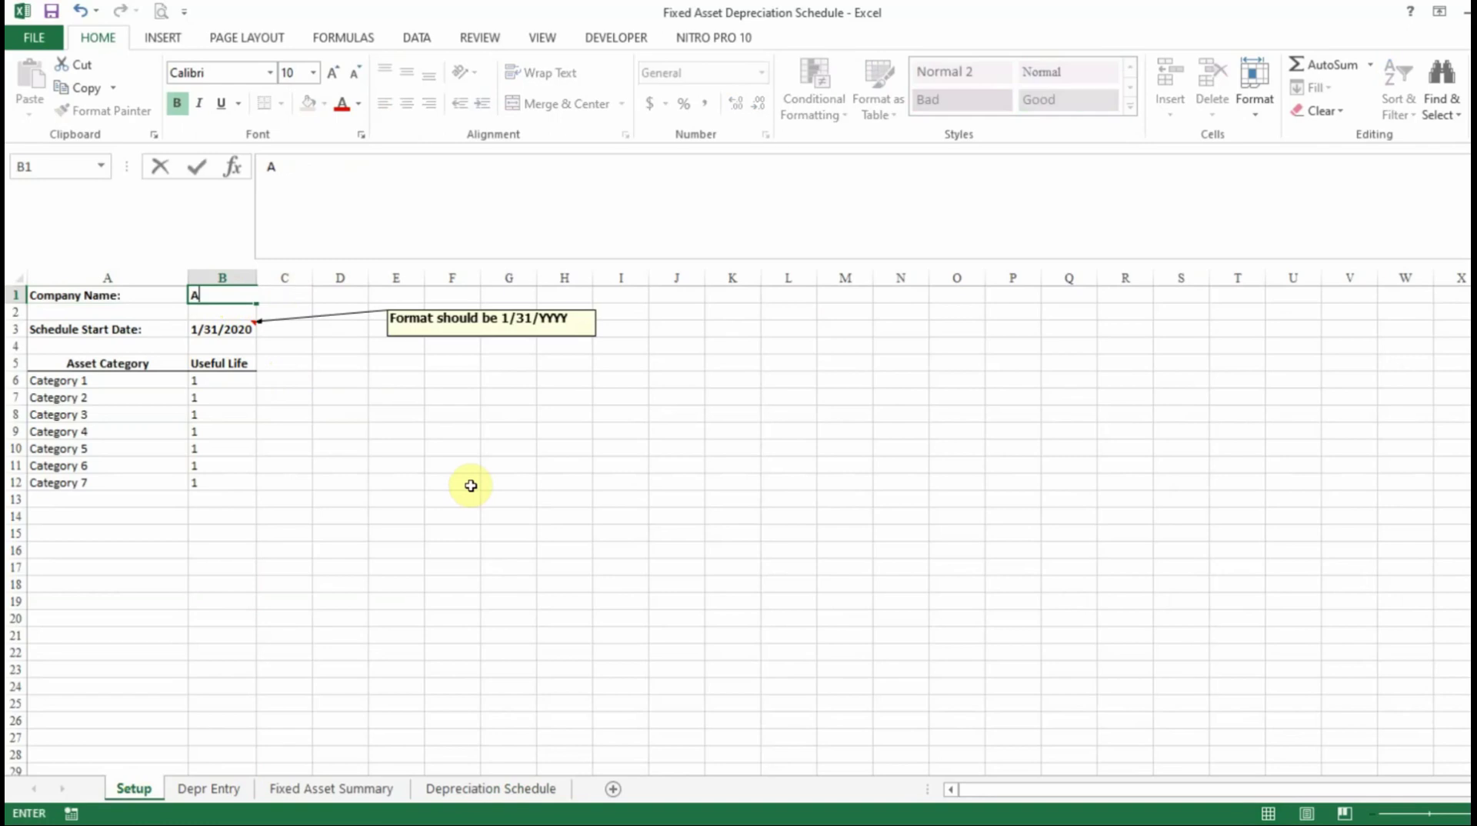
{"action": "type", "text": "ccountingExL"}
{"action": "key", "text": "Return"}
{"action": "key", "text": "Return"}
{"action": "key", "text": "Return"}
{"action": "key", "text": "Down"}
{"action": "key", "text": "Down"}
{"action": "key", "text": "Left"}
{"action": "key", "text": "Down"}
{"action": "key", "text": "Up"}
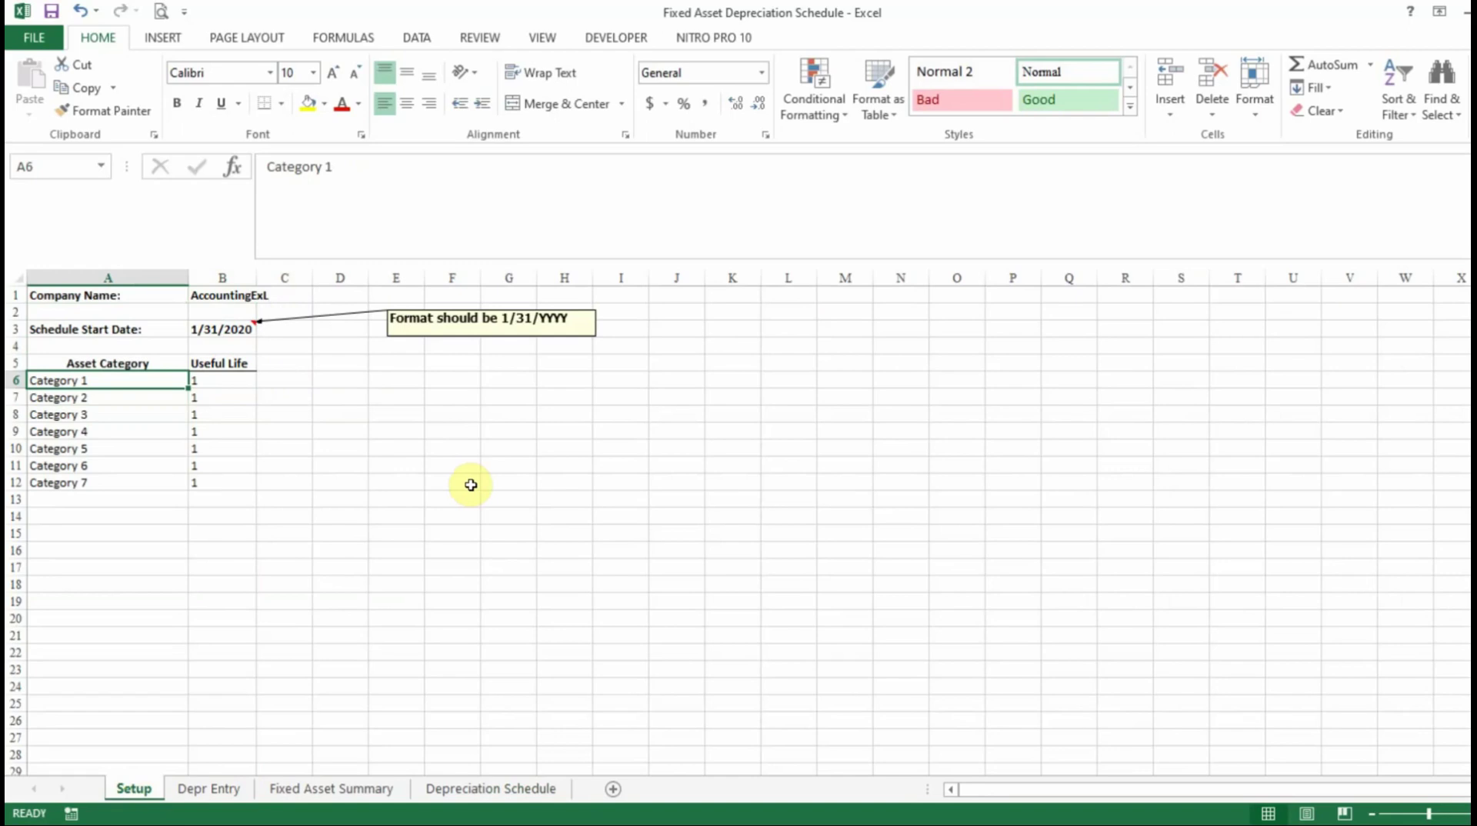
Name the first three asset categories Land, Buildings and Leasehold Improvements
{"action": "type", "text": "Land"}
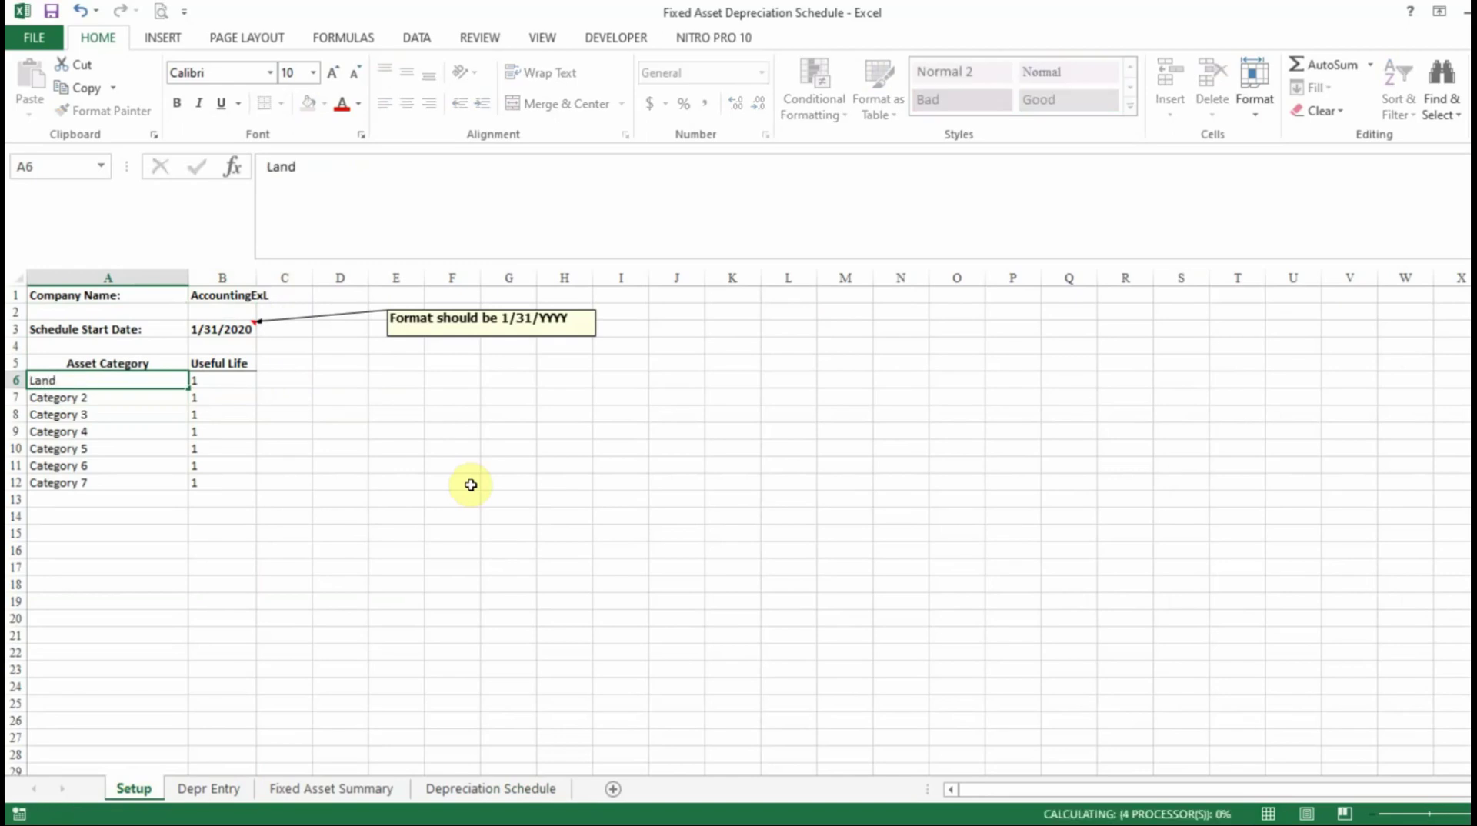
{"action": "key", "text": "Return"}
{"action": "type", "text": "B"}
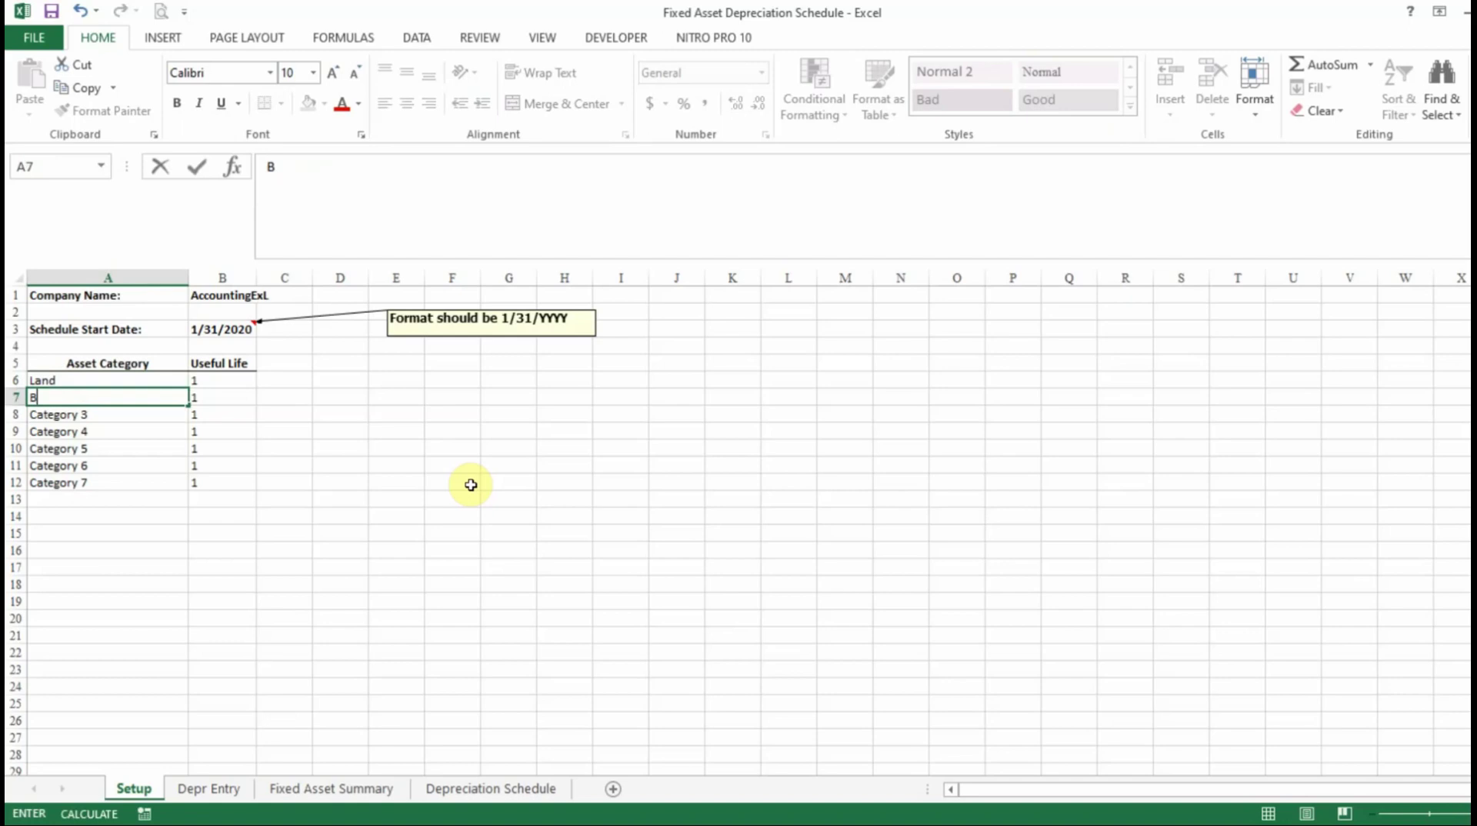
{"action": "type", "text": "uildings"}
{"action": "key", "text": "Return"}
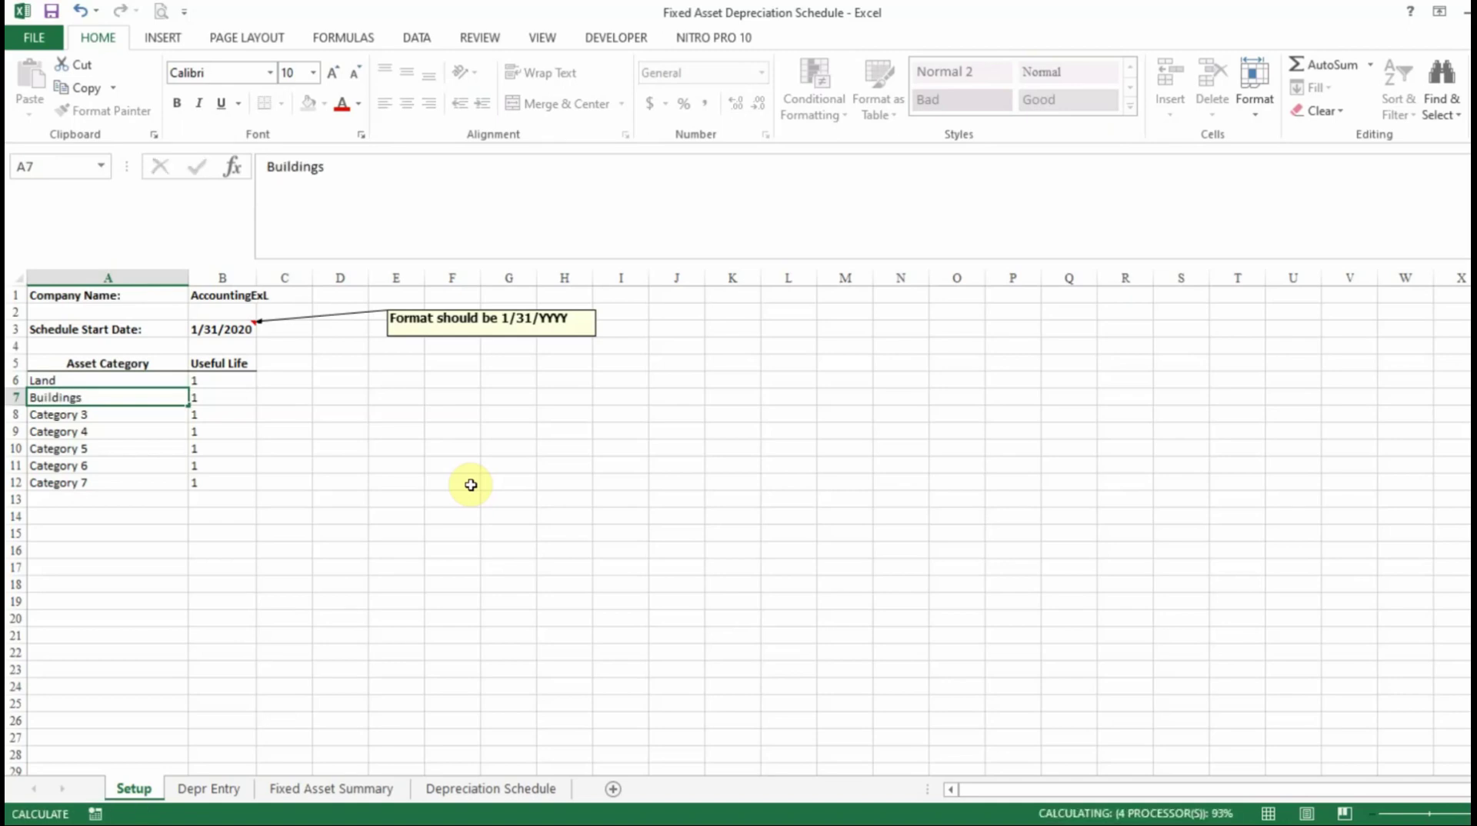
{"action": "key", "text": "Down"}
{"action": "type", "text": "Leasehold Im"}
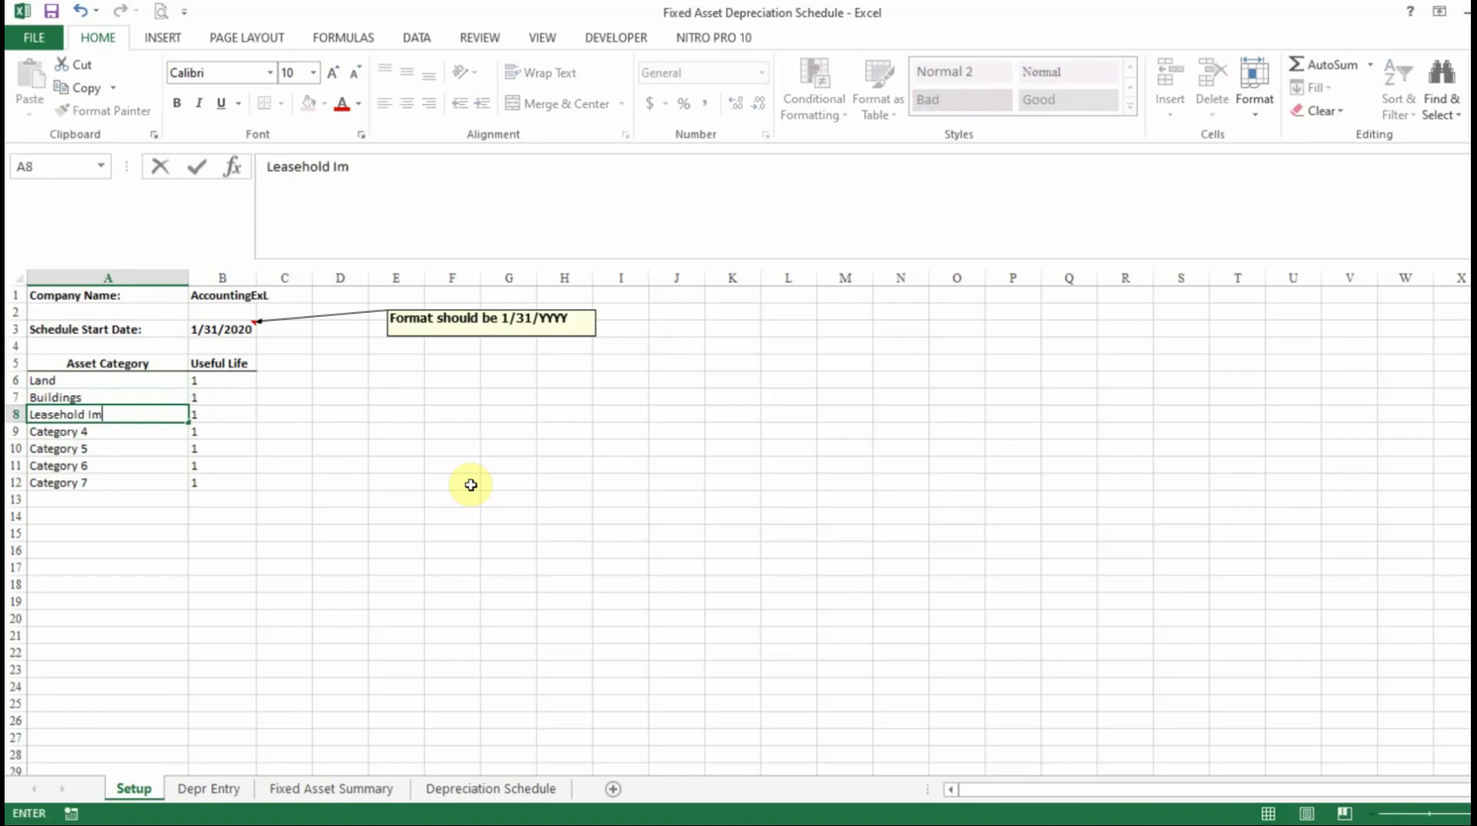
{"action": "type", "text": "provements"}
{"action": "key", "text": "Return"}
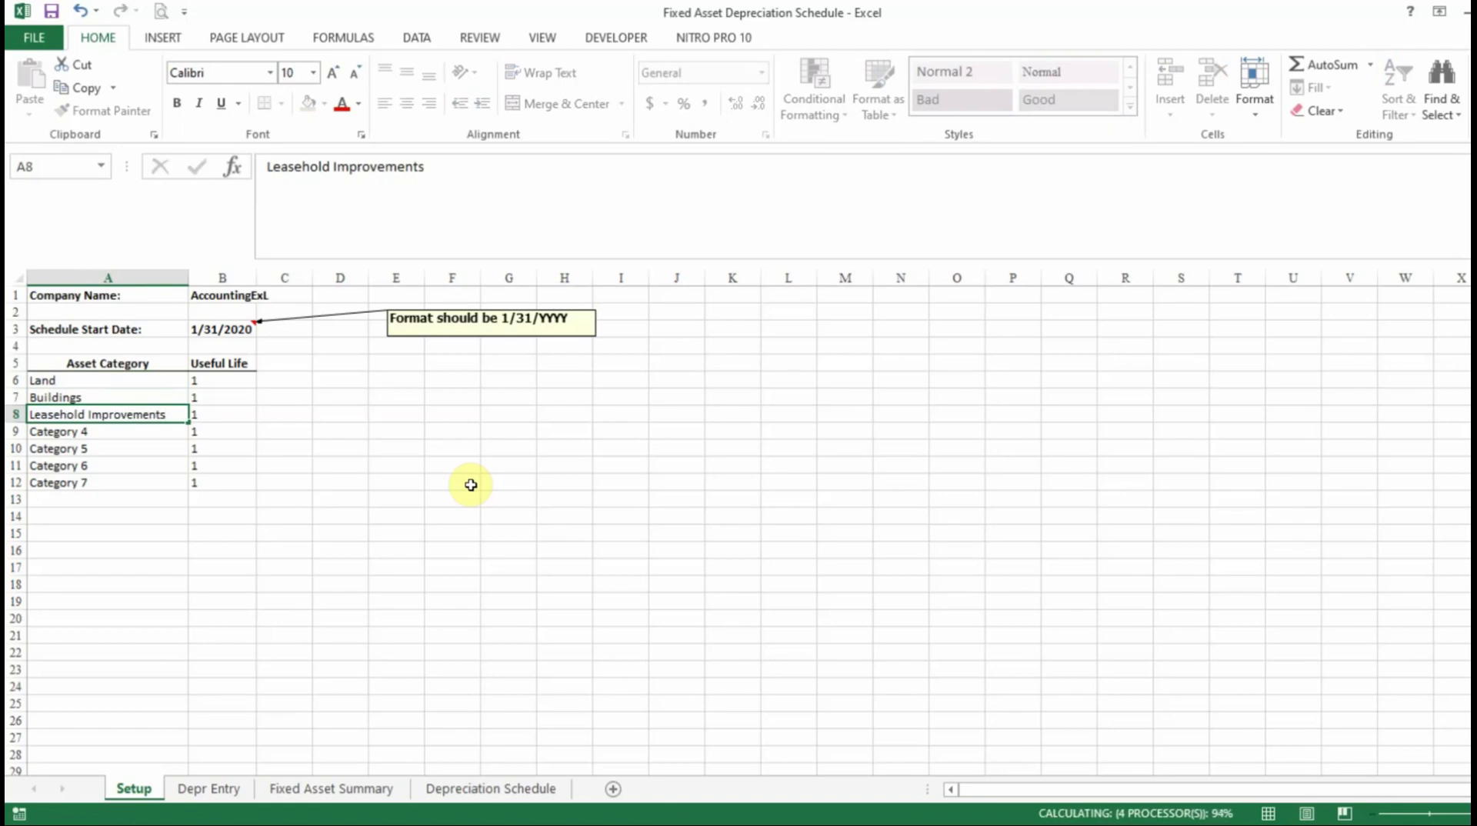
Name the next two categories Computer Equipment and Furniture & Fixtures
{"action": "type", "text": "Comppu"}
{"action": "key", "text": "BackSpace"}
{"action": "key", "text": "BackSpace"}
{"action": "key", "text": "BackSpace"}
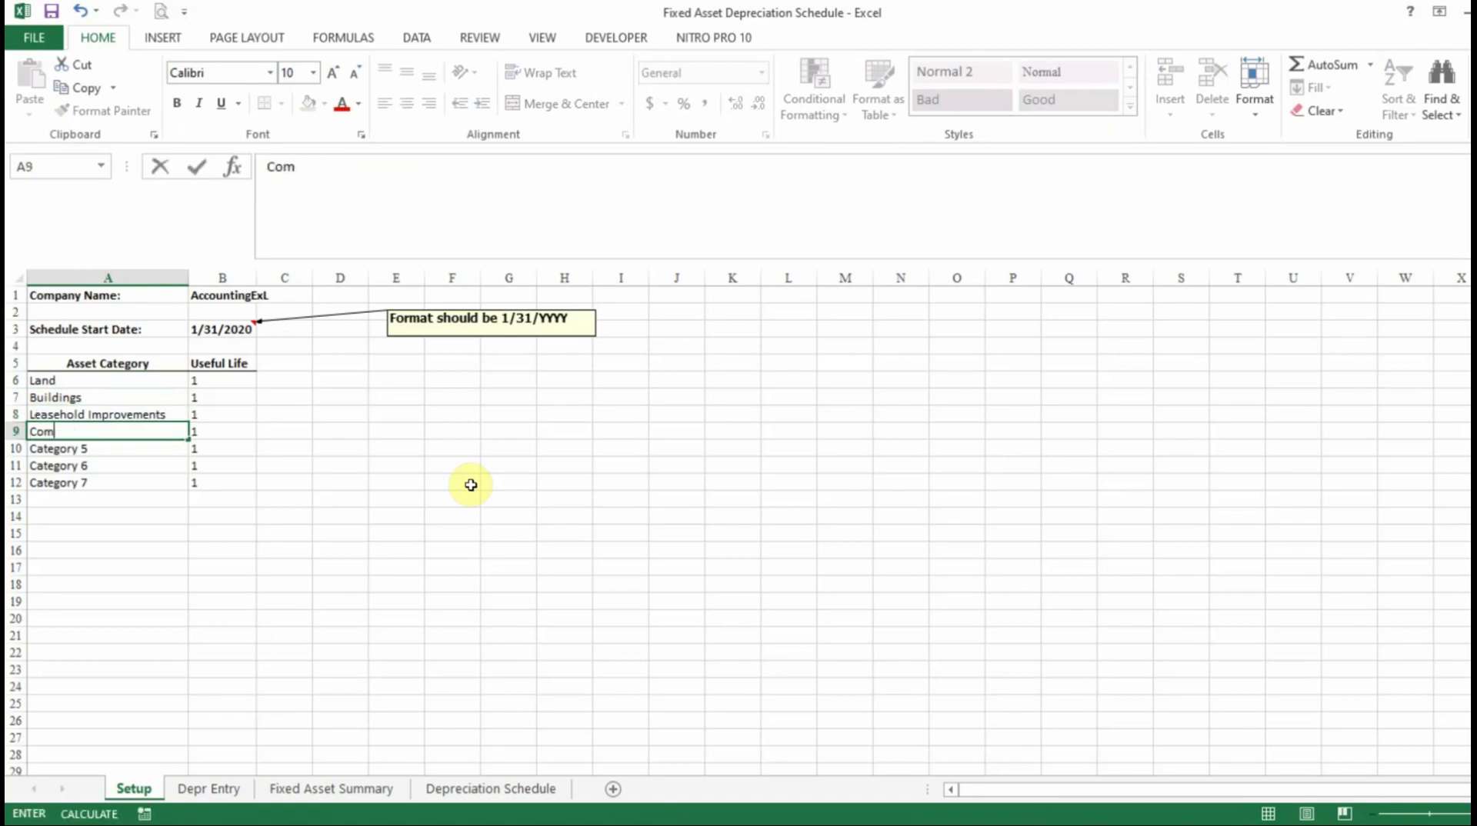
{"action": "type", "text": "puter Equipment"}
{"action": "key", "text": "Return"}
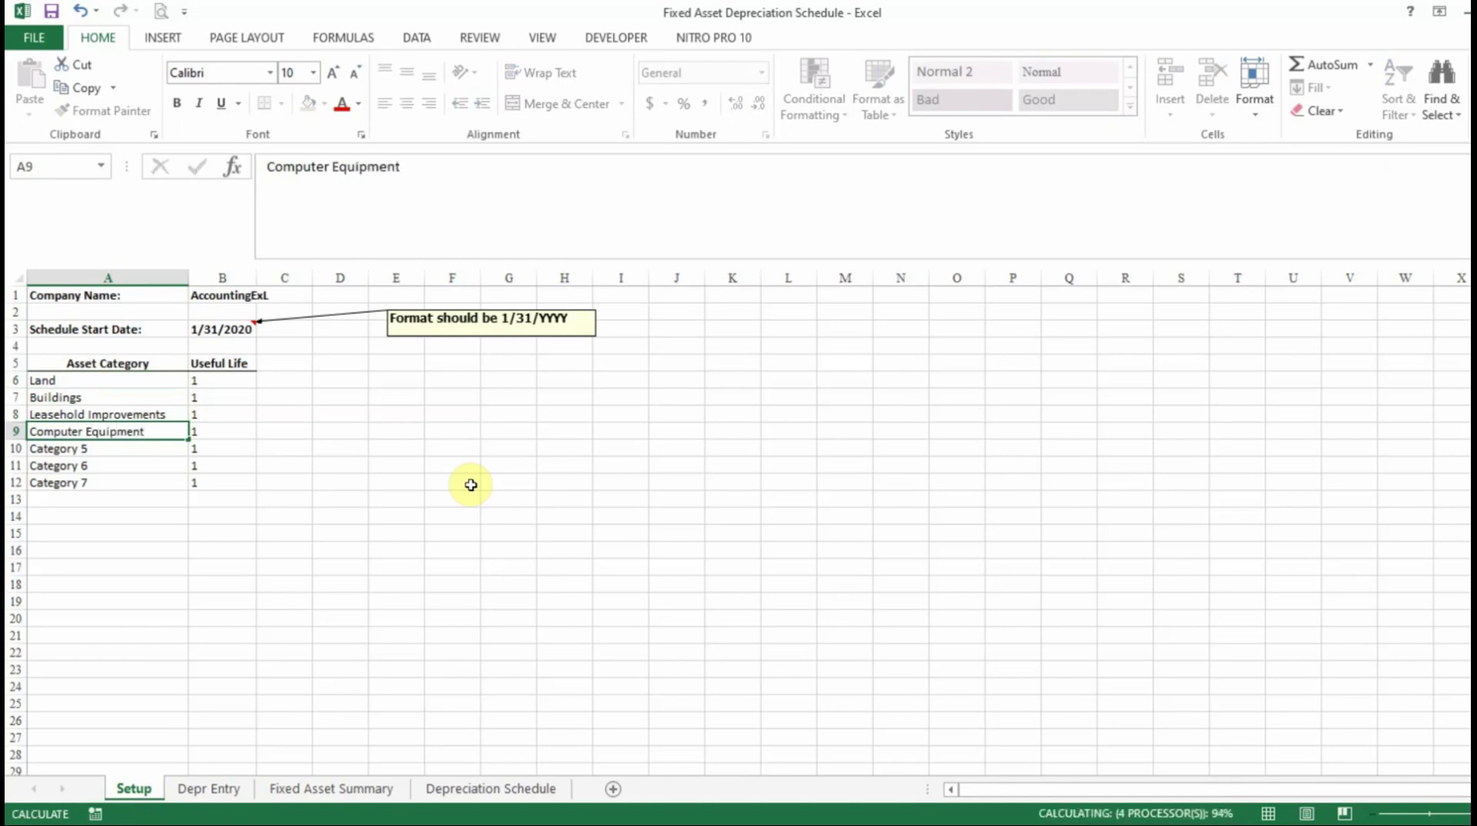
{"action": "key", "text": "Down"}
{"action": "type", "text": "Furnitu"}
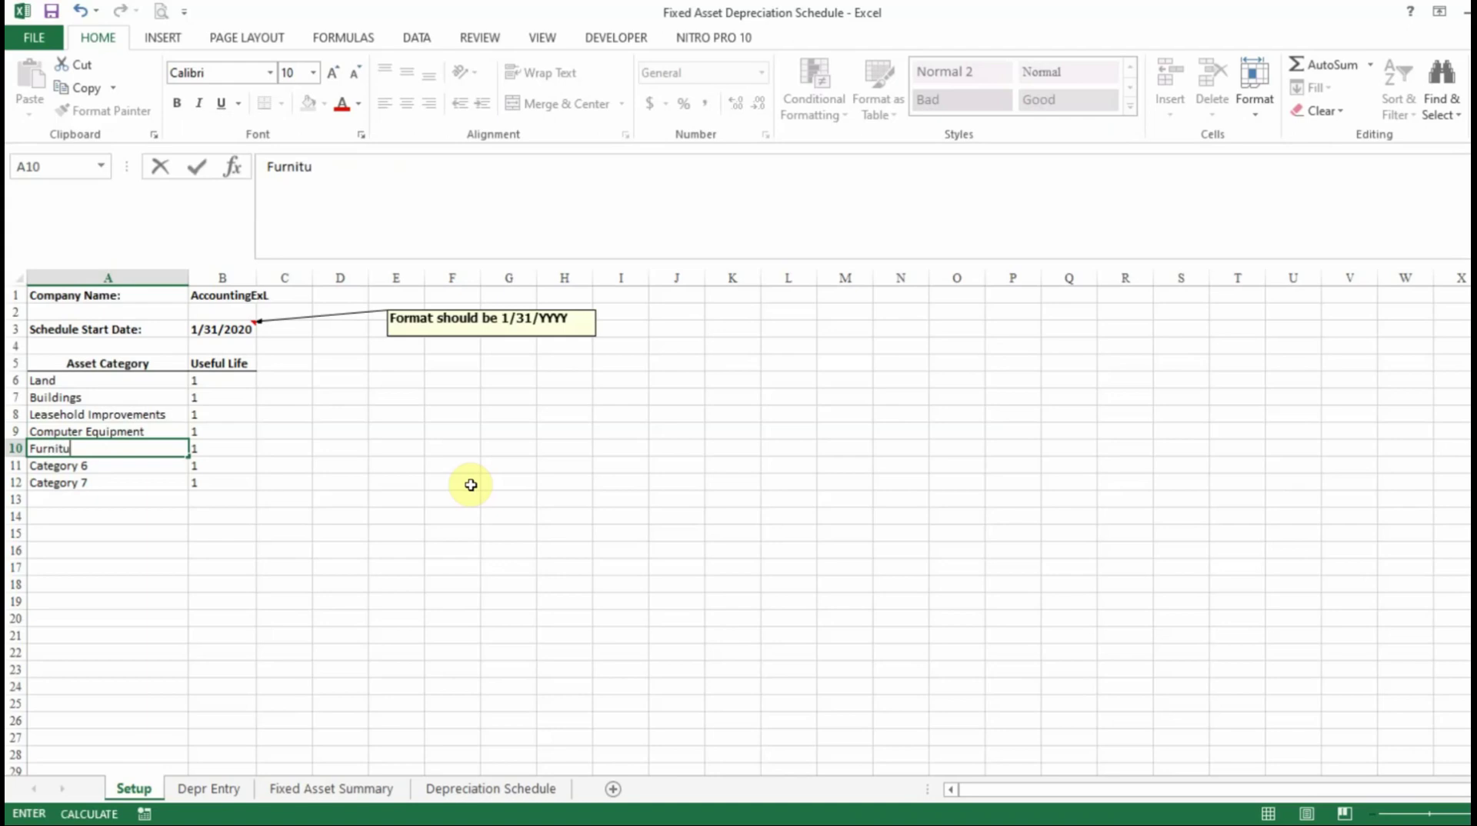
{"action": "type", "text": "re & Fixtures"}
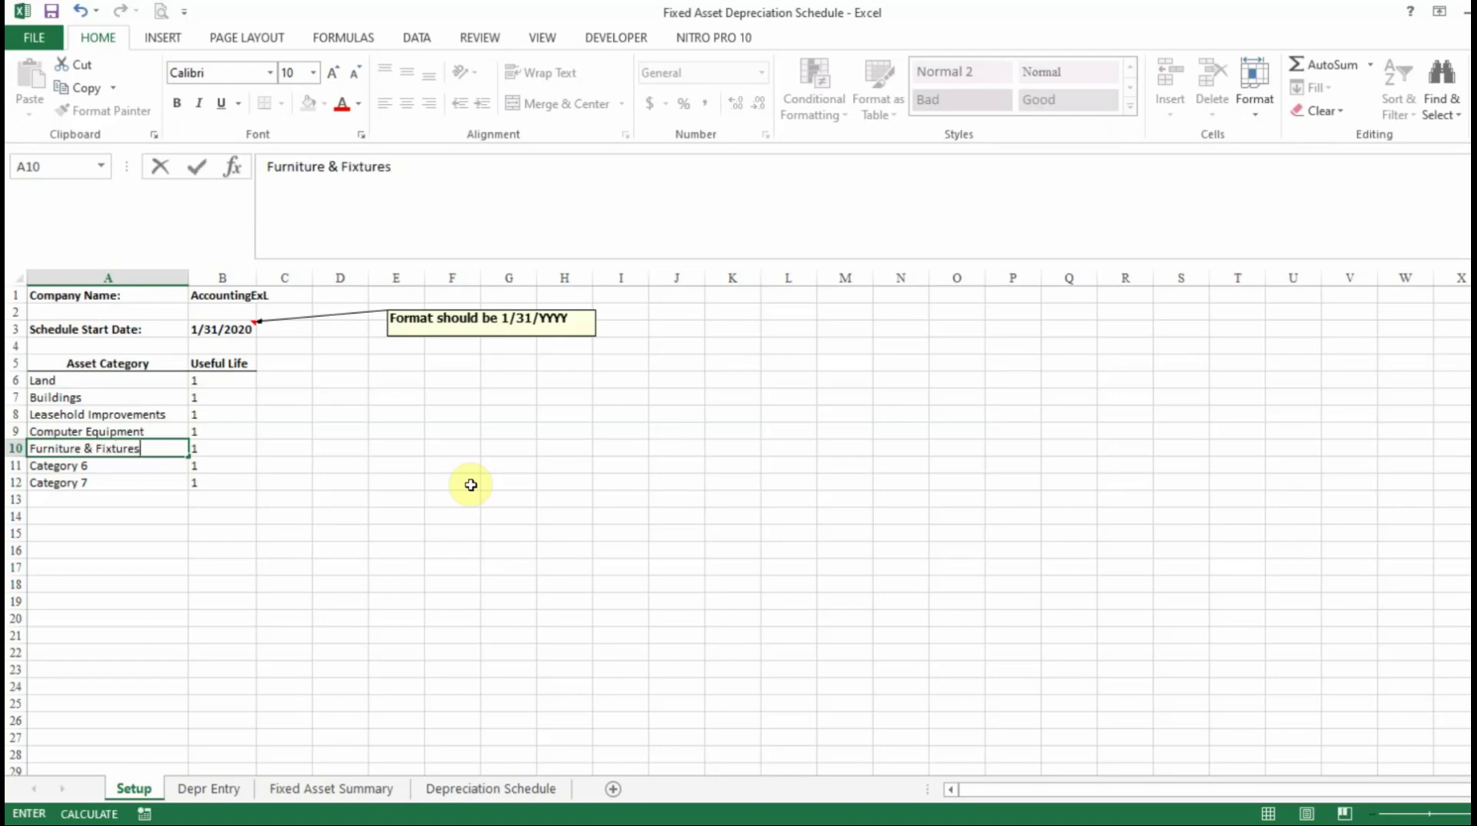
{"action": "key", "text": "ctrl+Return"}
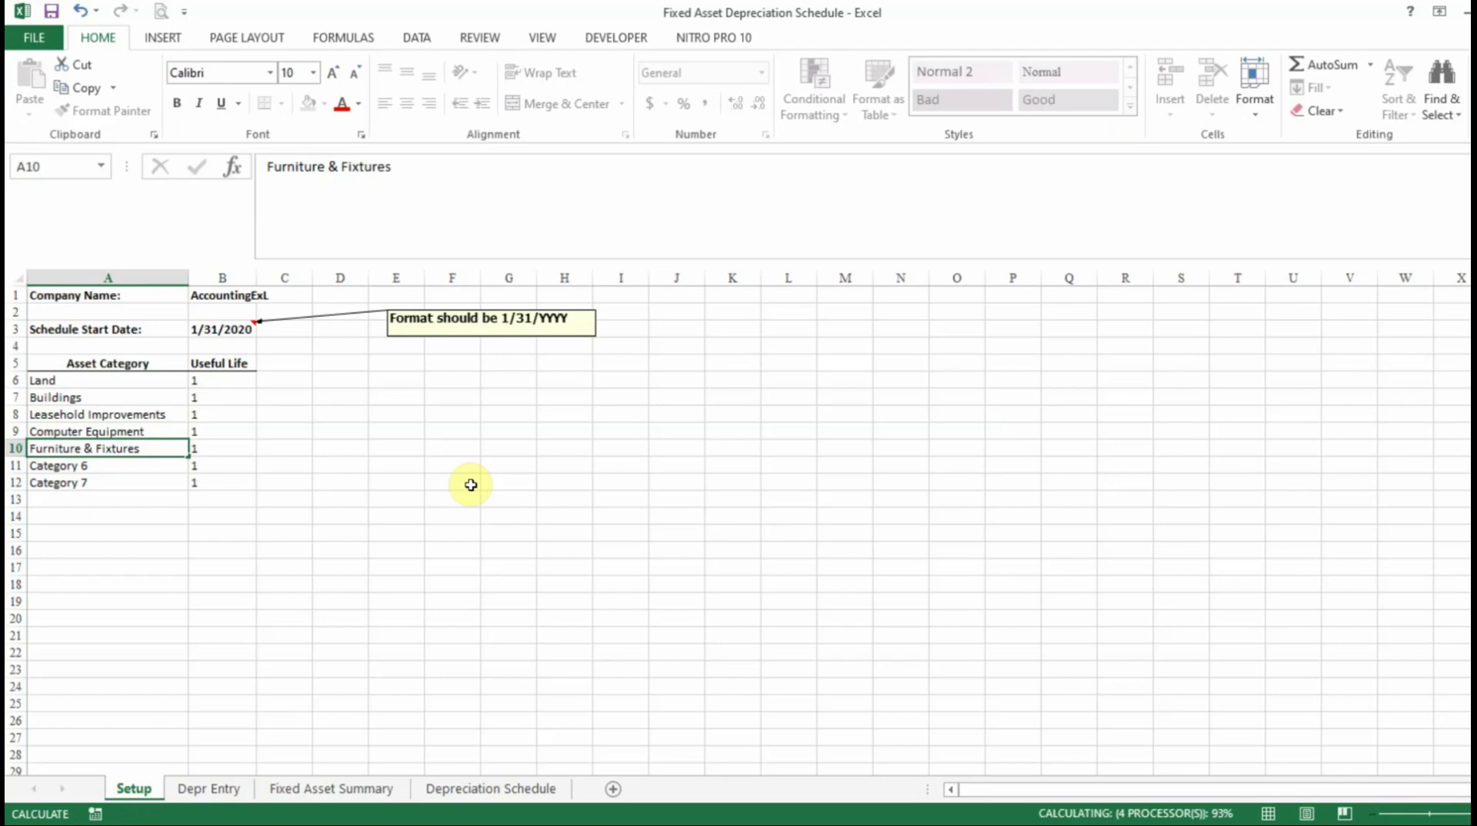
{"action": "key", "text": "Down"}
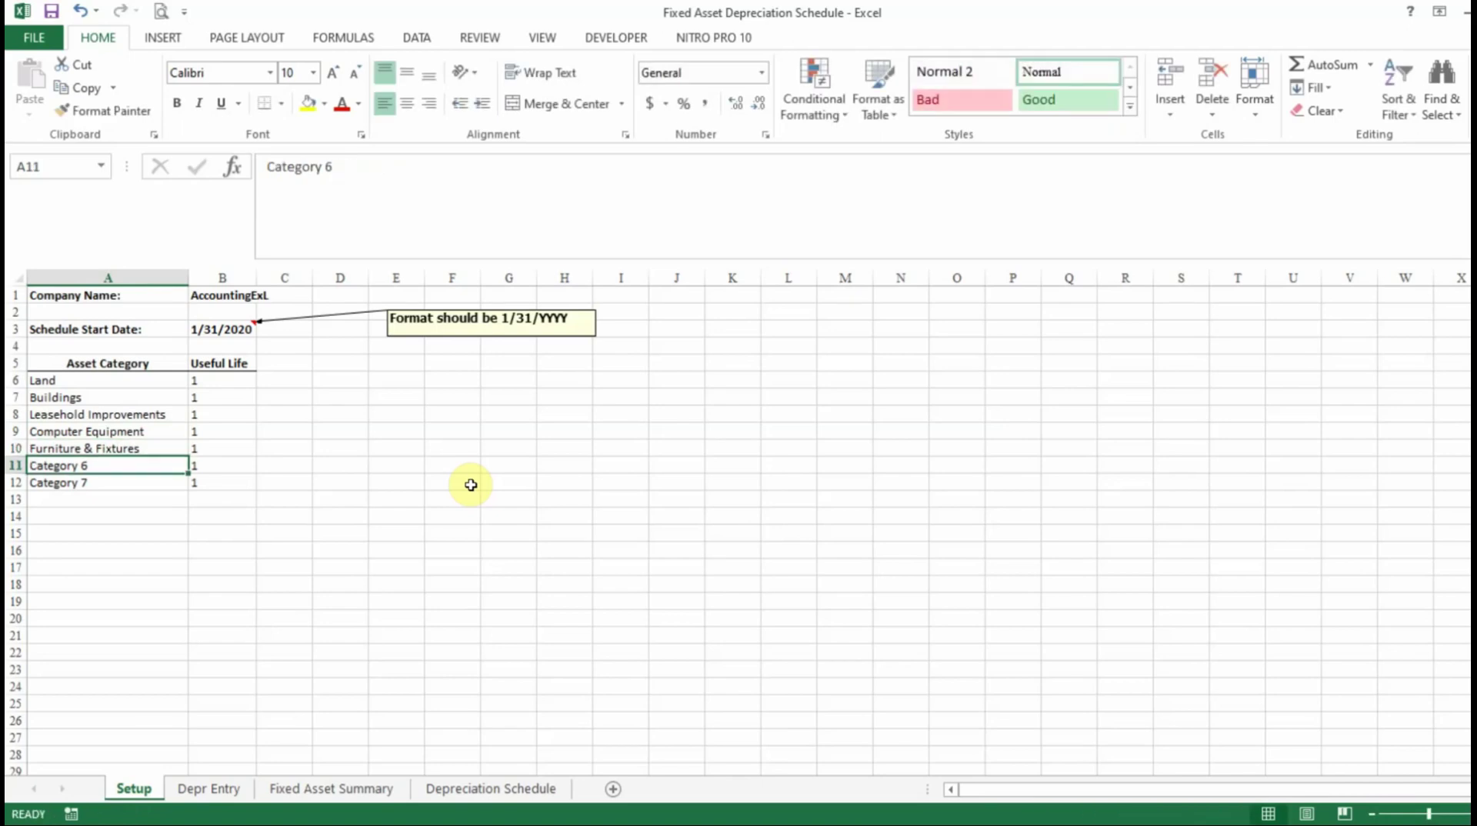
{"action": "key", "text": "Up"}
Enter useful lives 0, 25, 15, 5 and 7 in B6:B10 for the five categories
{"action": "key", "text": "Right"}
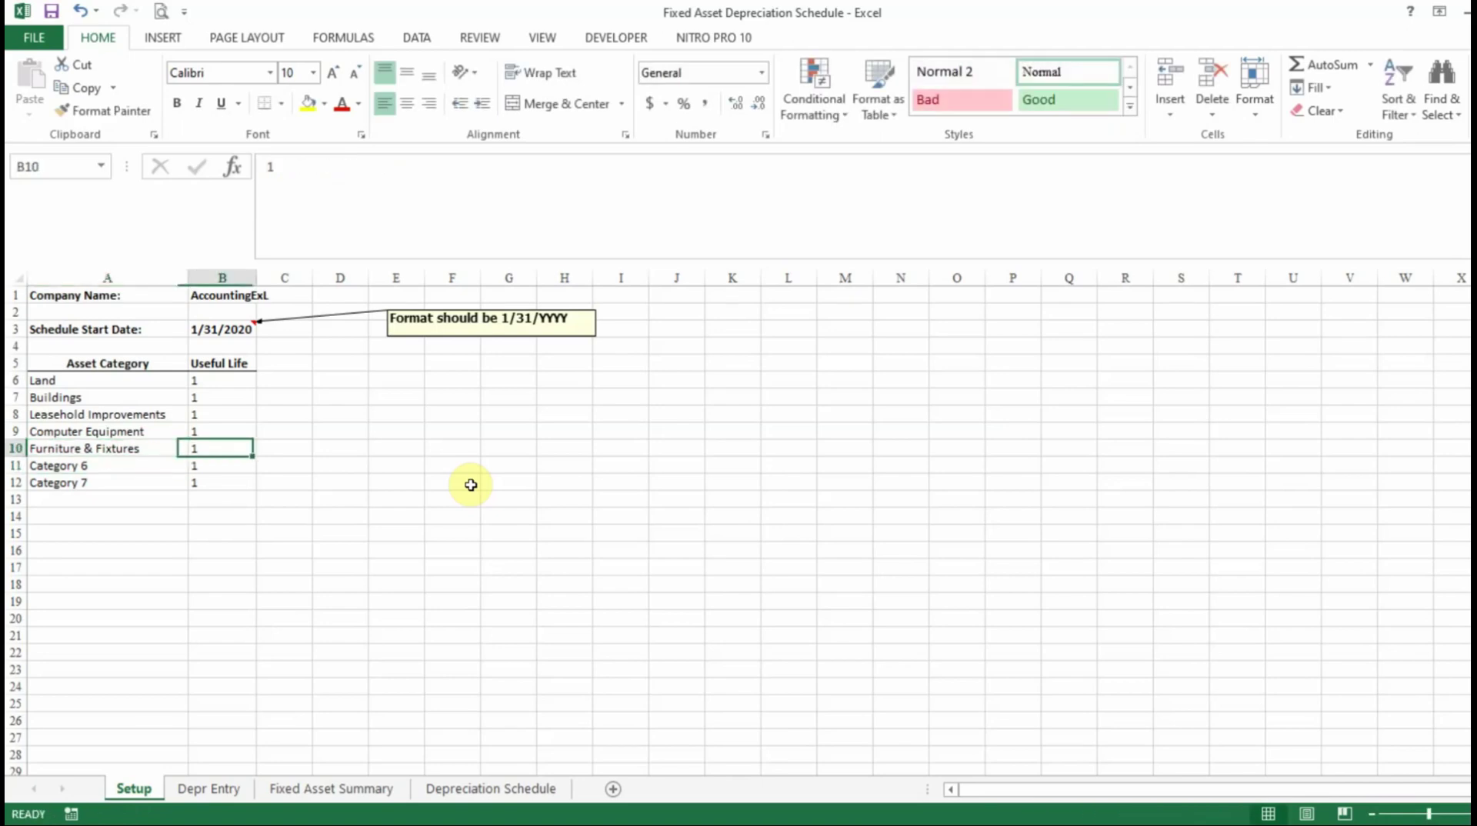
{"action": "key", "text": "Up"}
{"action": "key", "text": "Up"}
{"action": "key", "text": "Up"}
{"action": "key", "text": "Up"}
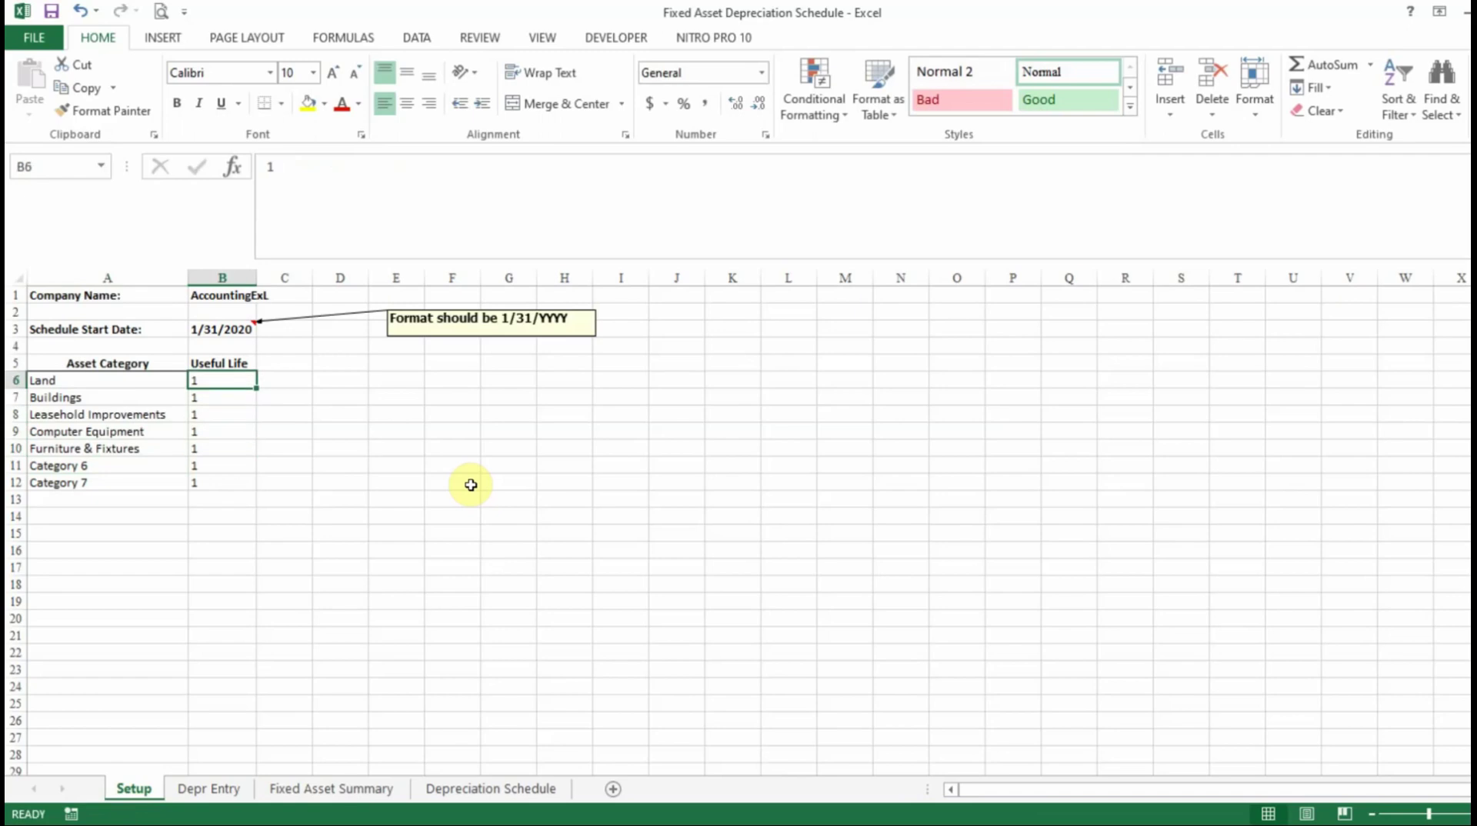
{"action": "type", "text": "0"}
{"action": "key", "text": "ctrl+Return"}
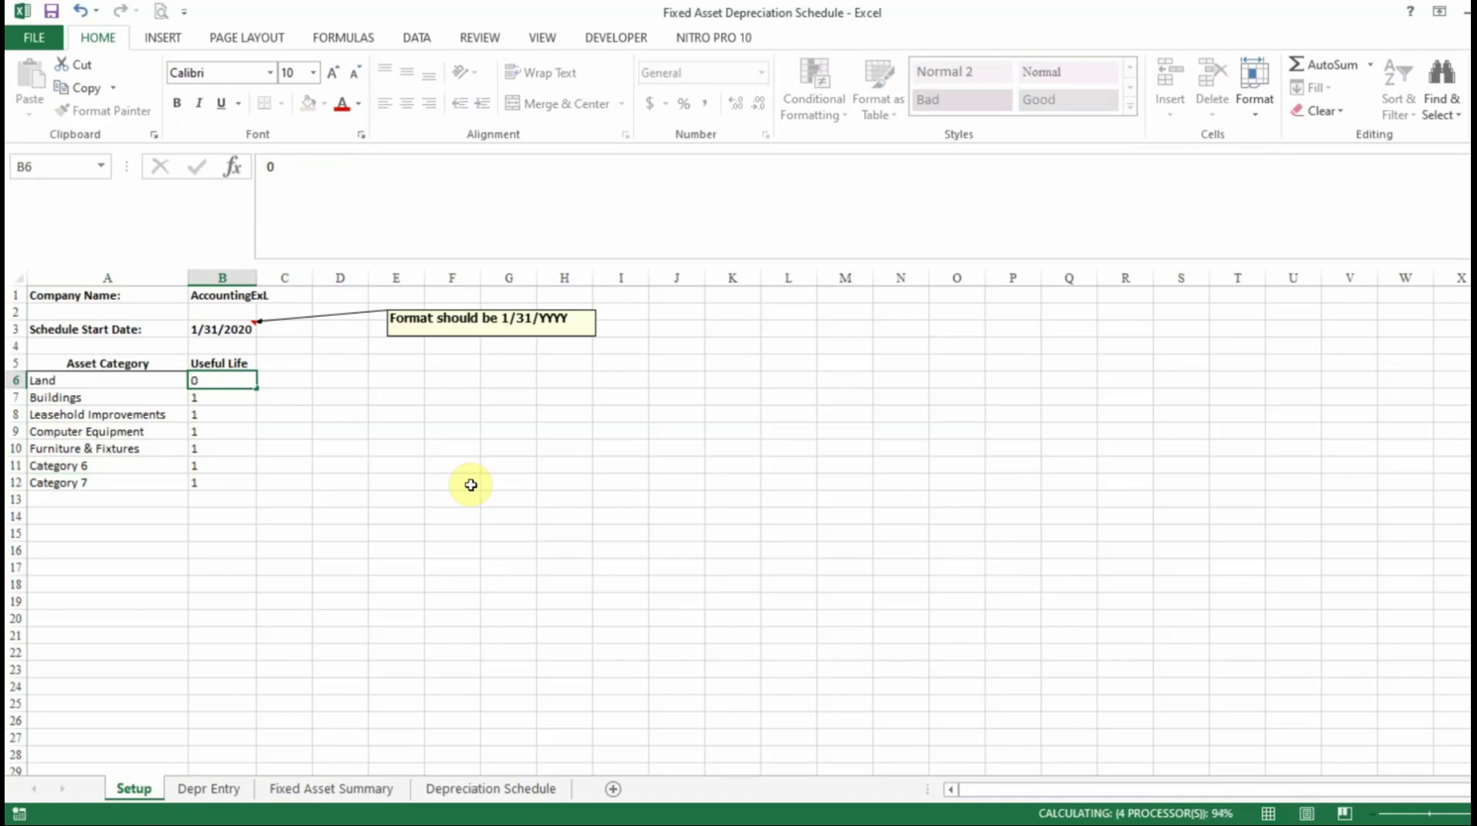
{"action": "key", "text": "Down"}
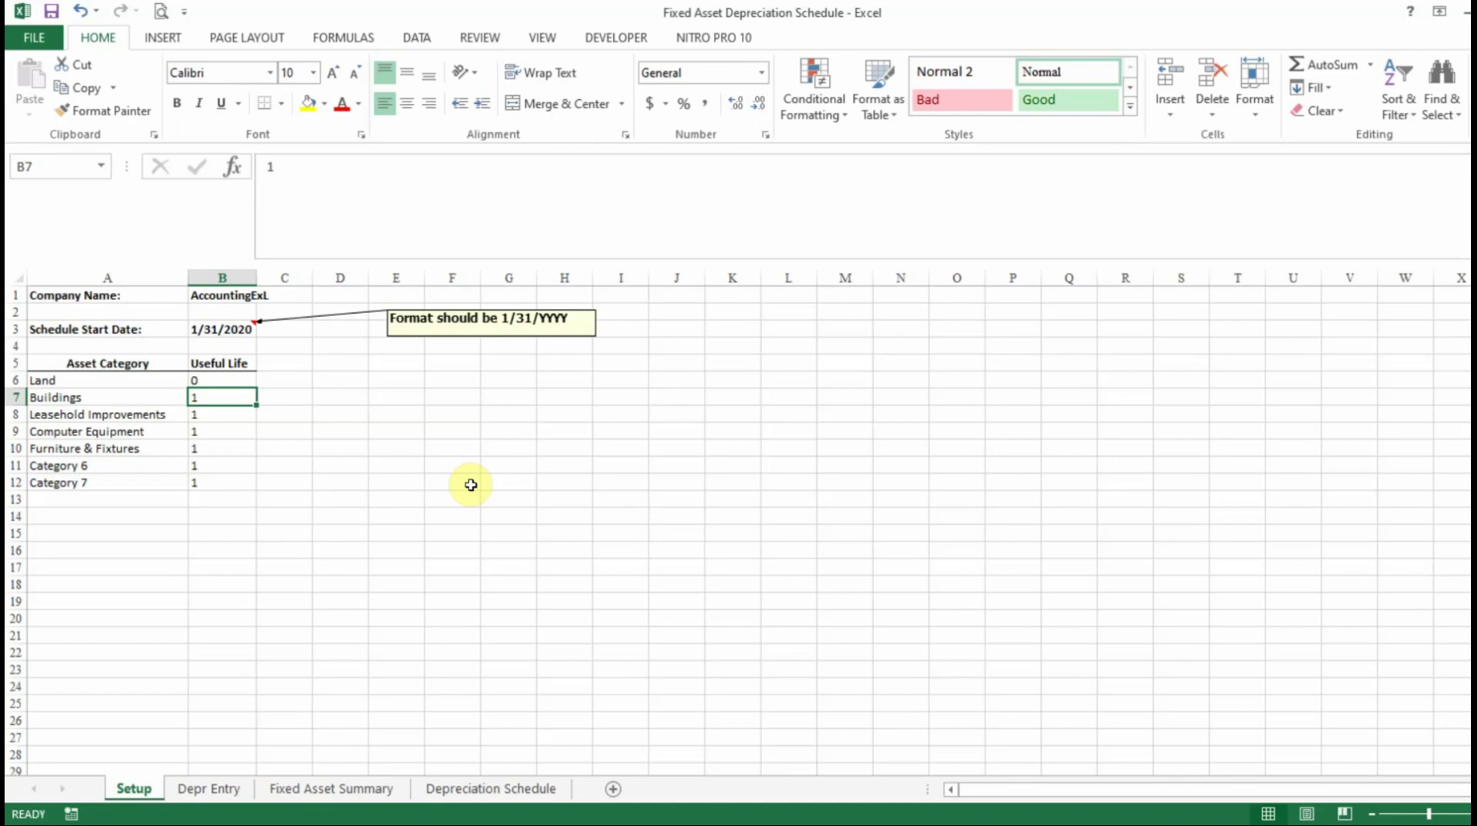
{"action": "type", "text": "25"}
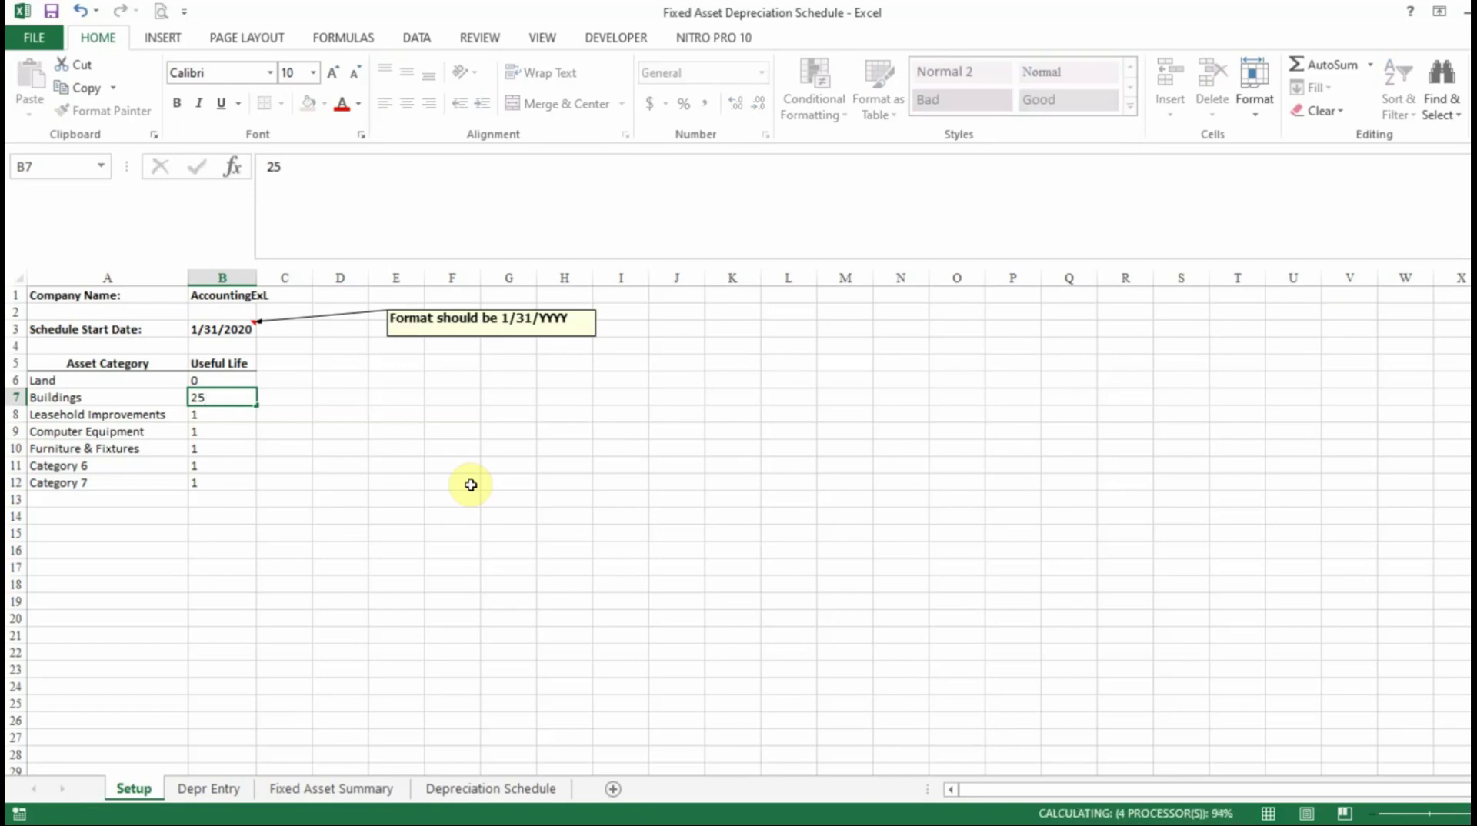
{"action": "key", "text": "Return"}
{"action": "type", "text": "15"}
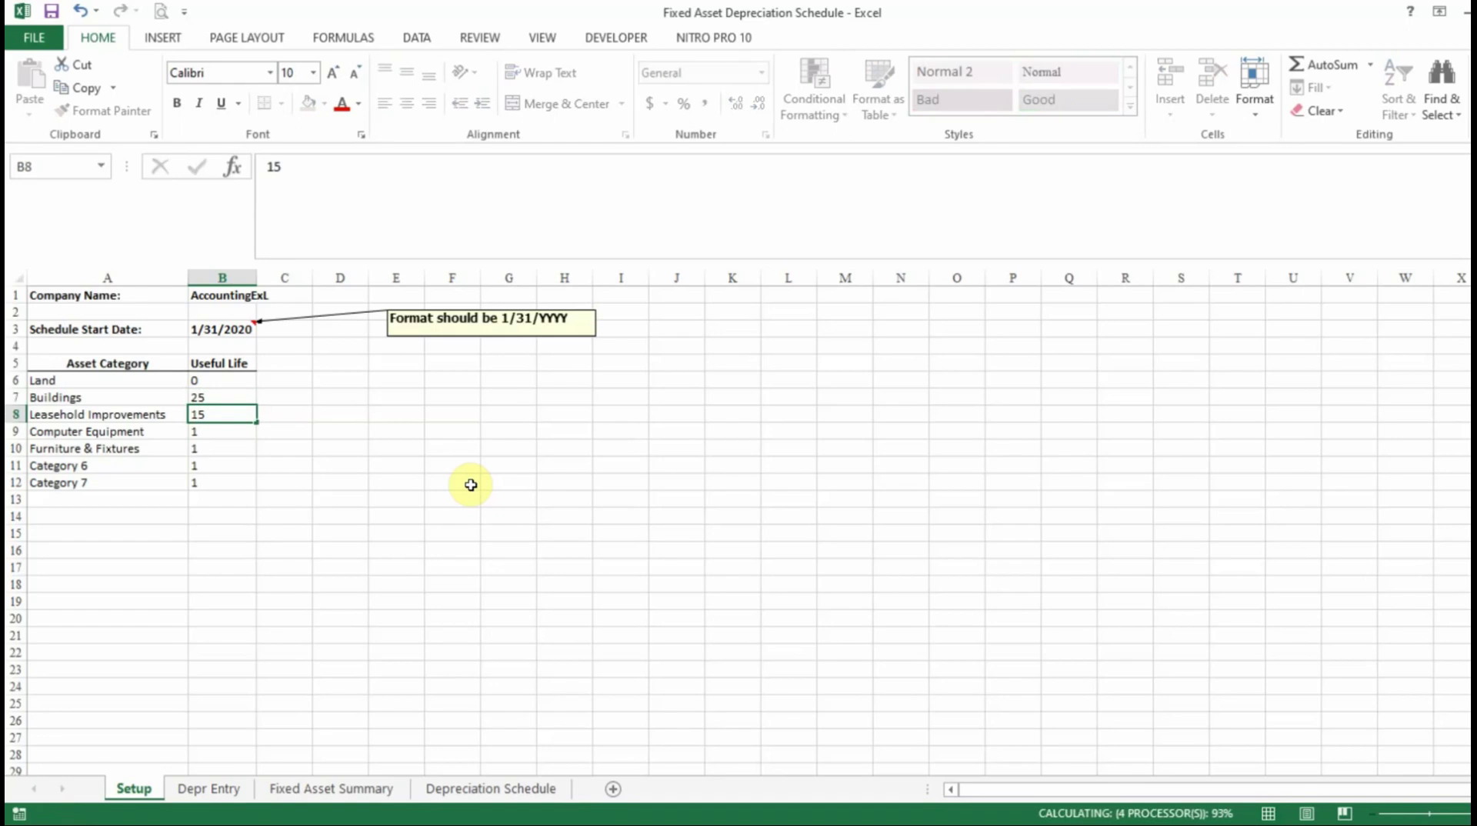
{"action": "key", "text": "Return"}
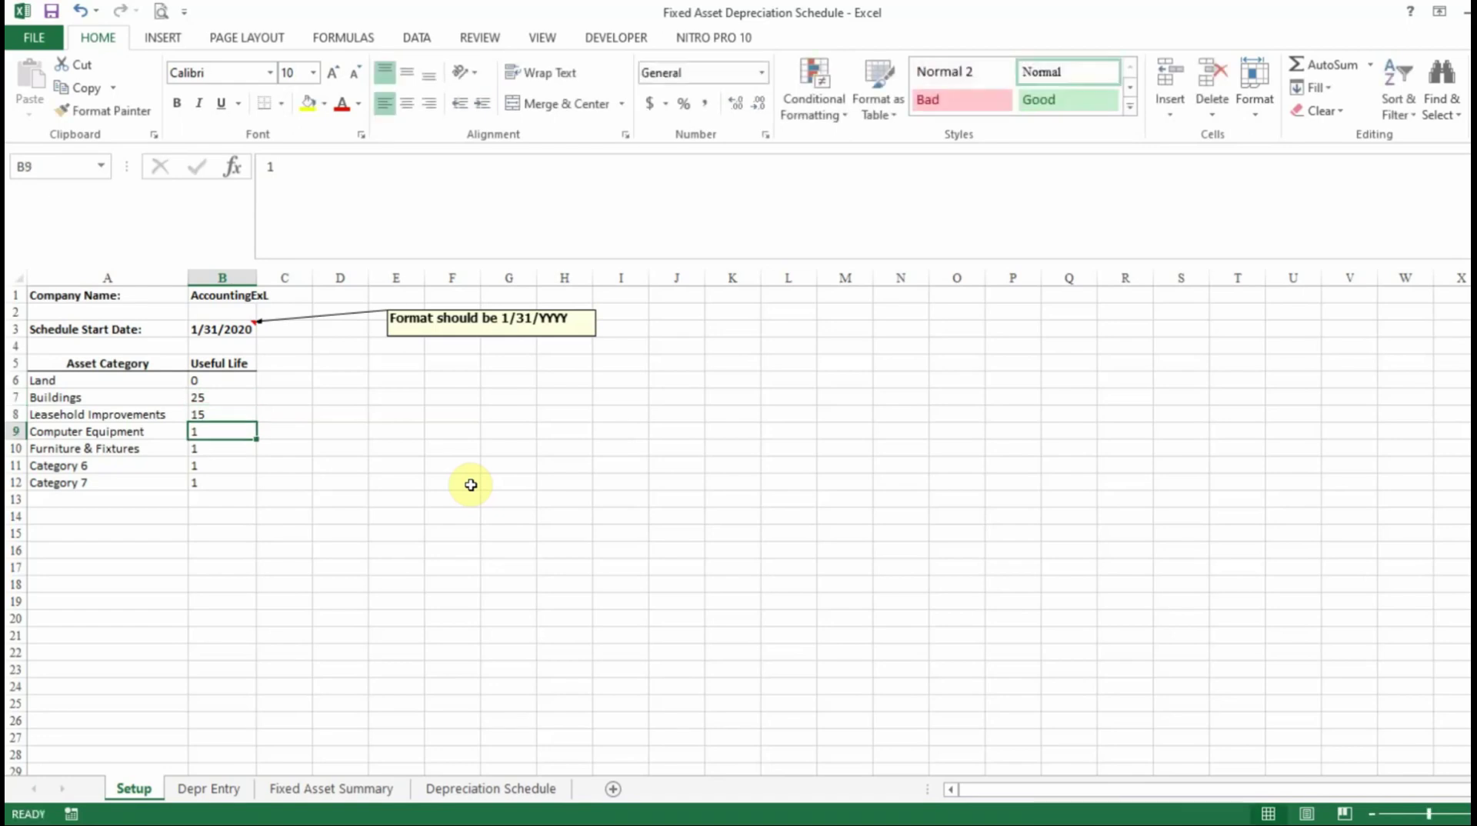
{"action": "type", "text": "5"}
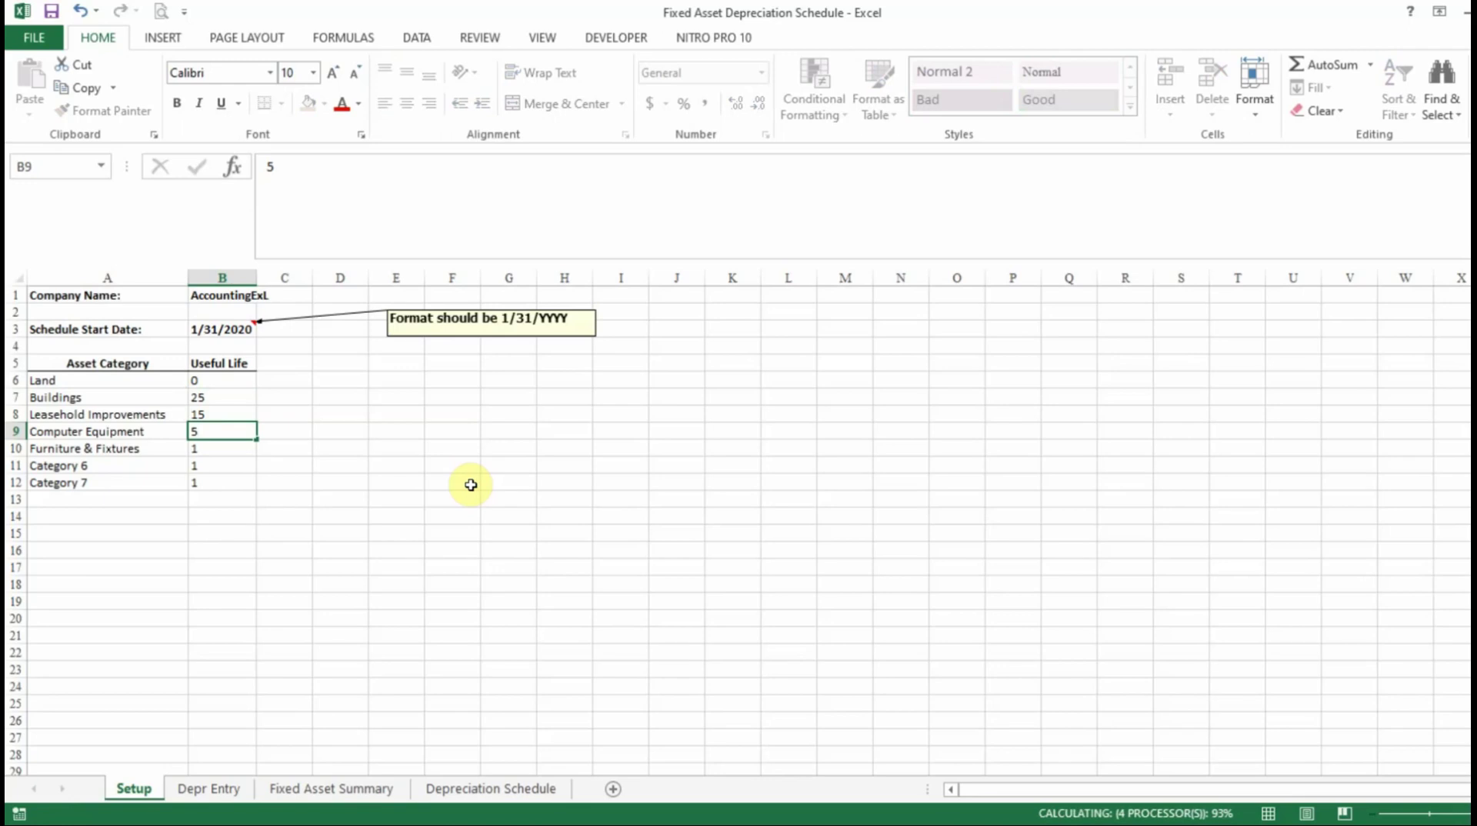
{"action": "key", "text": "Return"}
{"action": "type", "text": "7"}
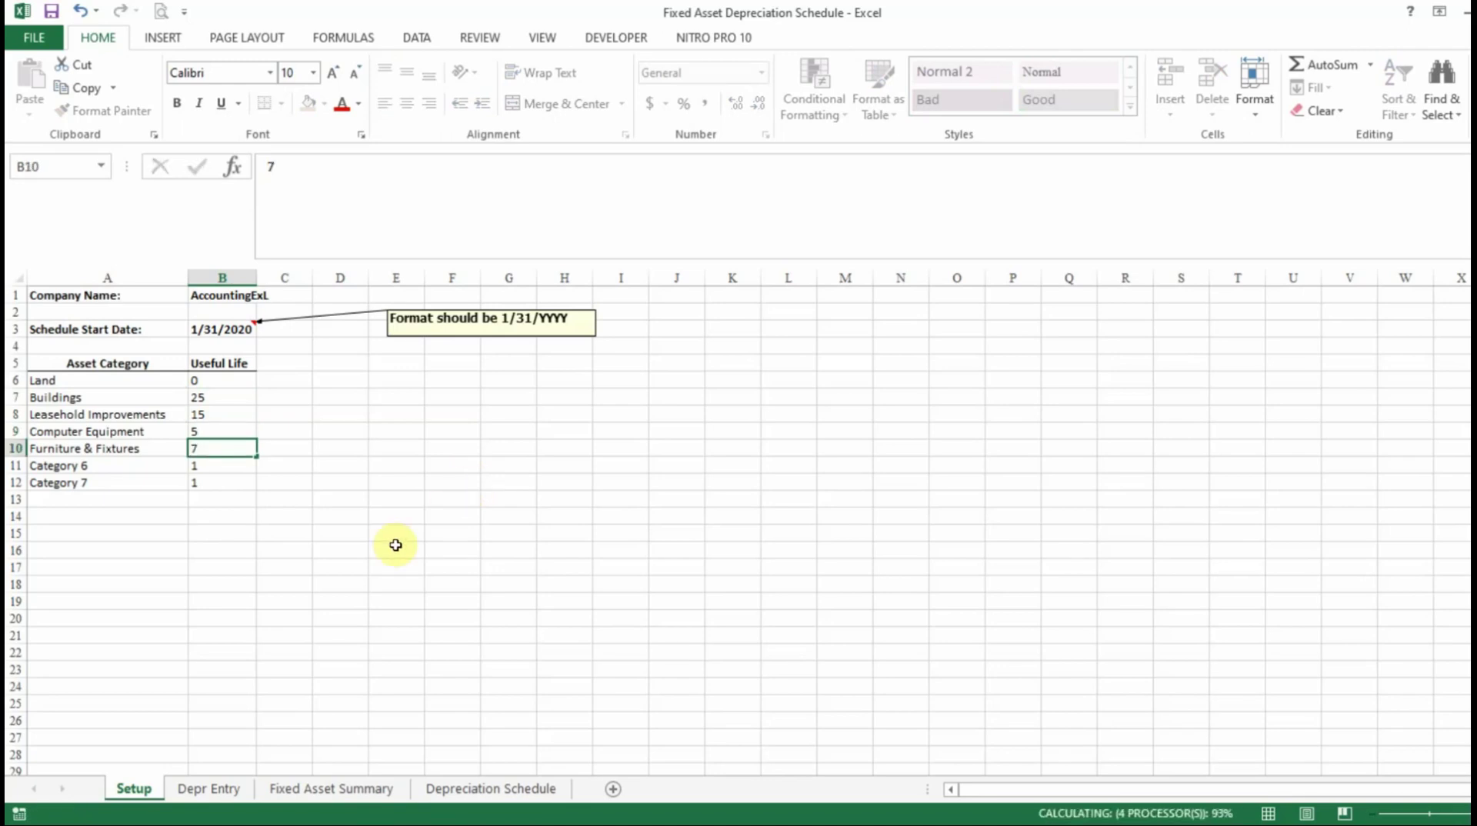
{"action": "key", "text": "Return"}
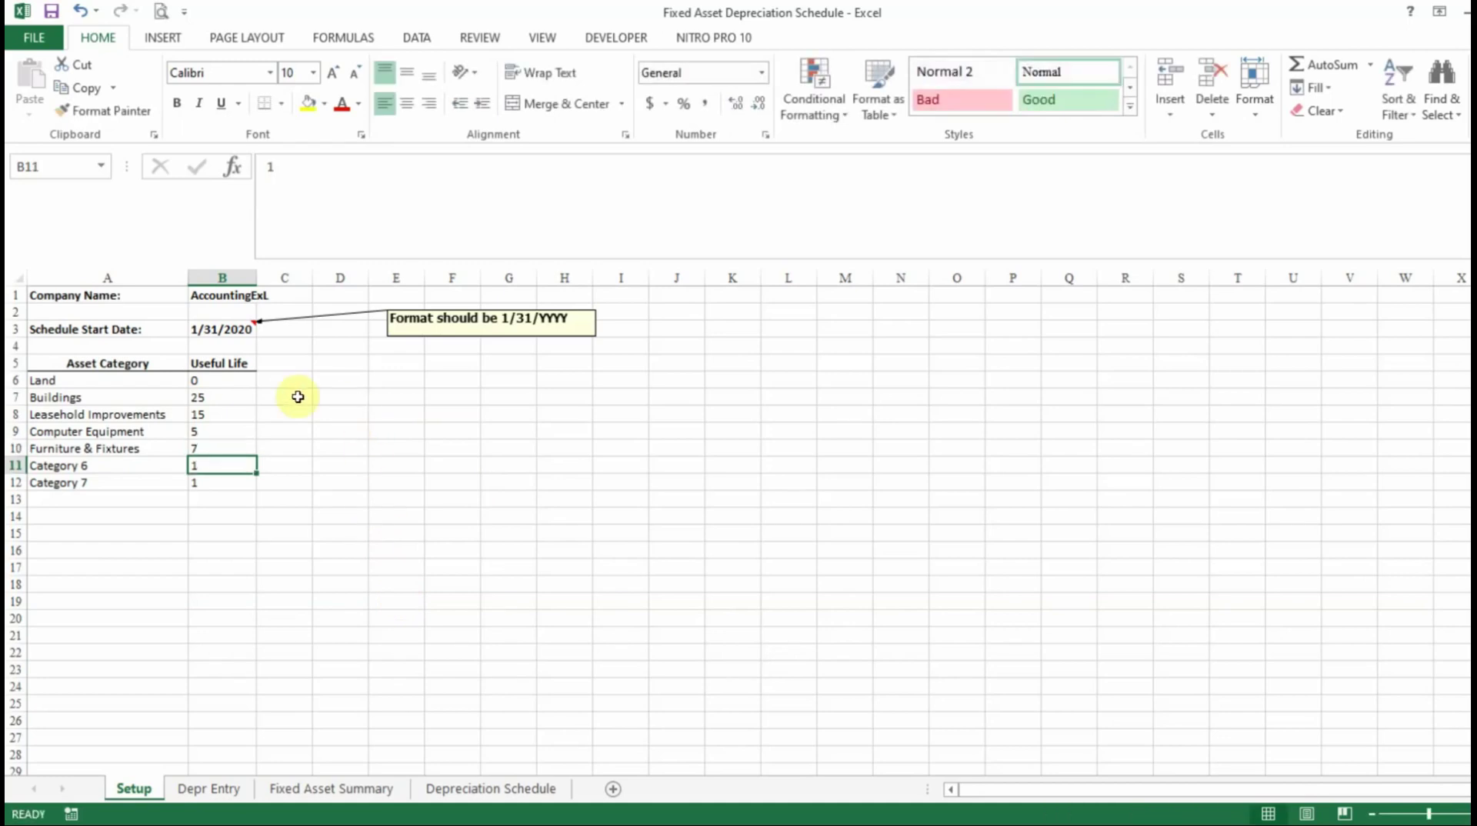
Check the Depr Entry, summary and Setup sheets, selecting the start date, then view the Fixed Asset Summary
{"action": "left_click", "coordinate": [227, 791]}
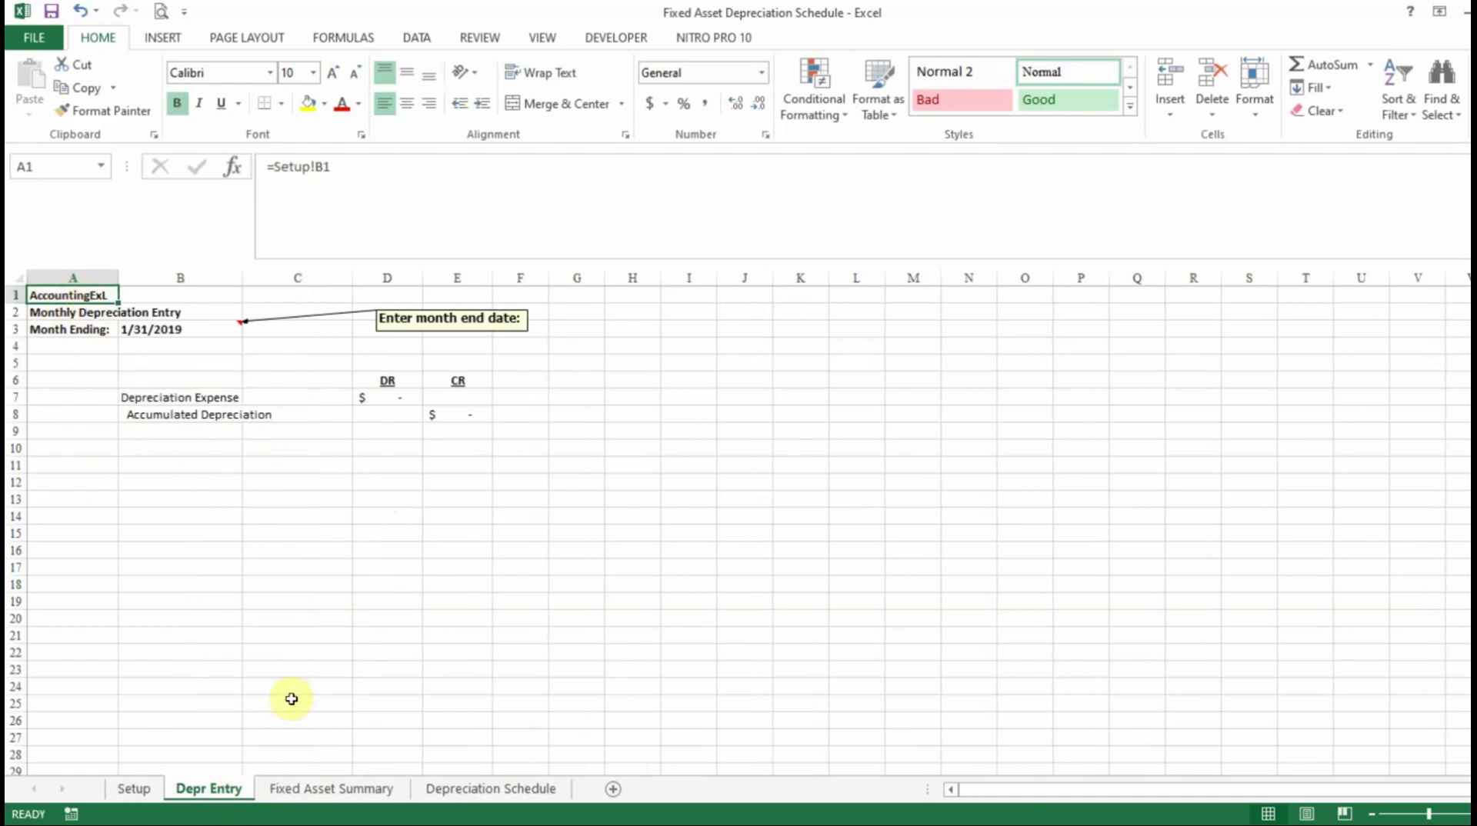
{"action": "left_click", "coordinate": [379, 790]}
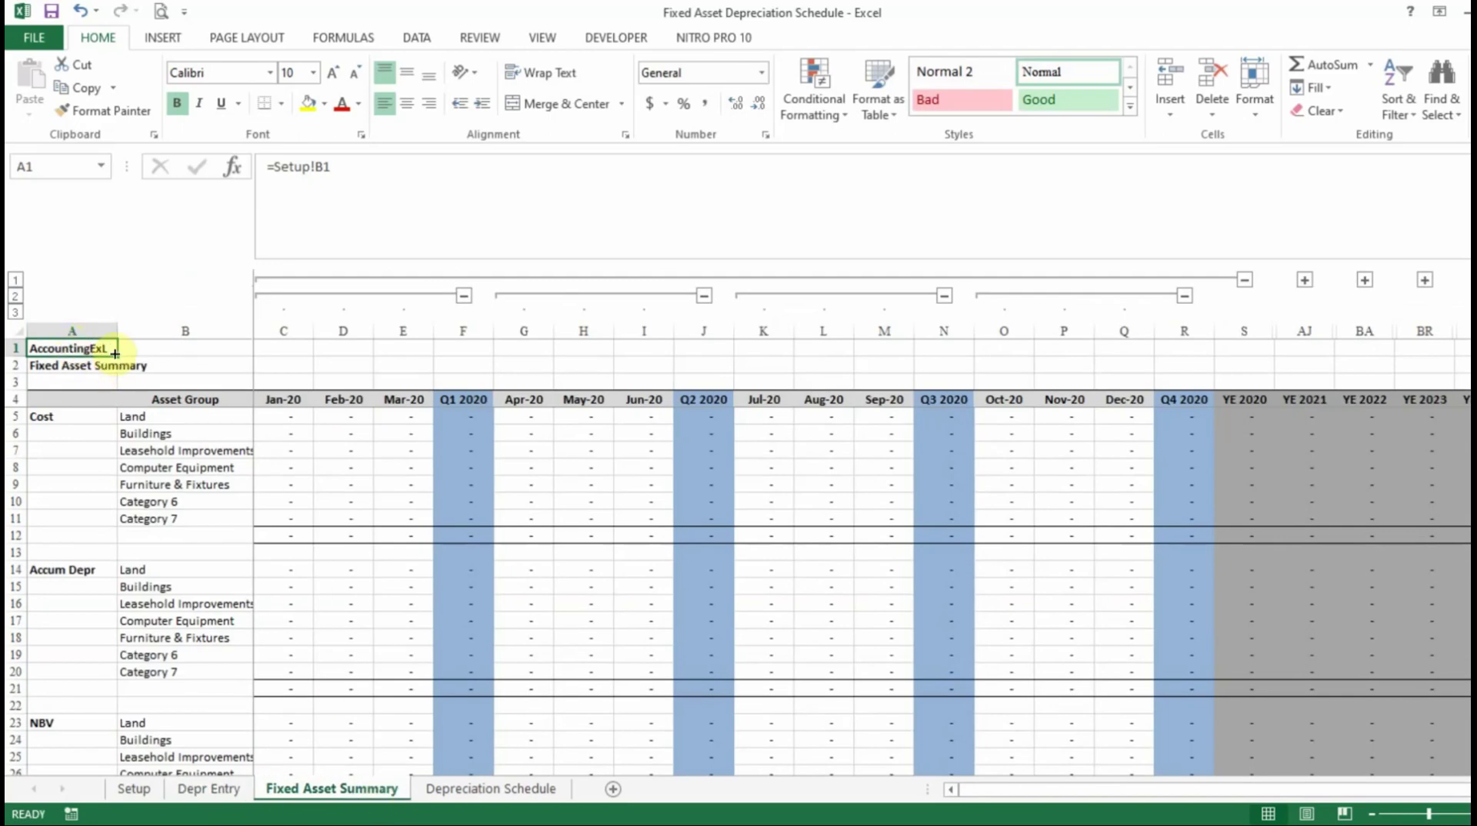
{"action": "left_click", "coordinate": [146, 788]}
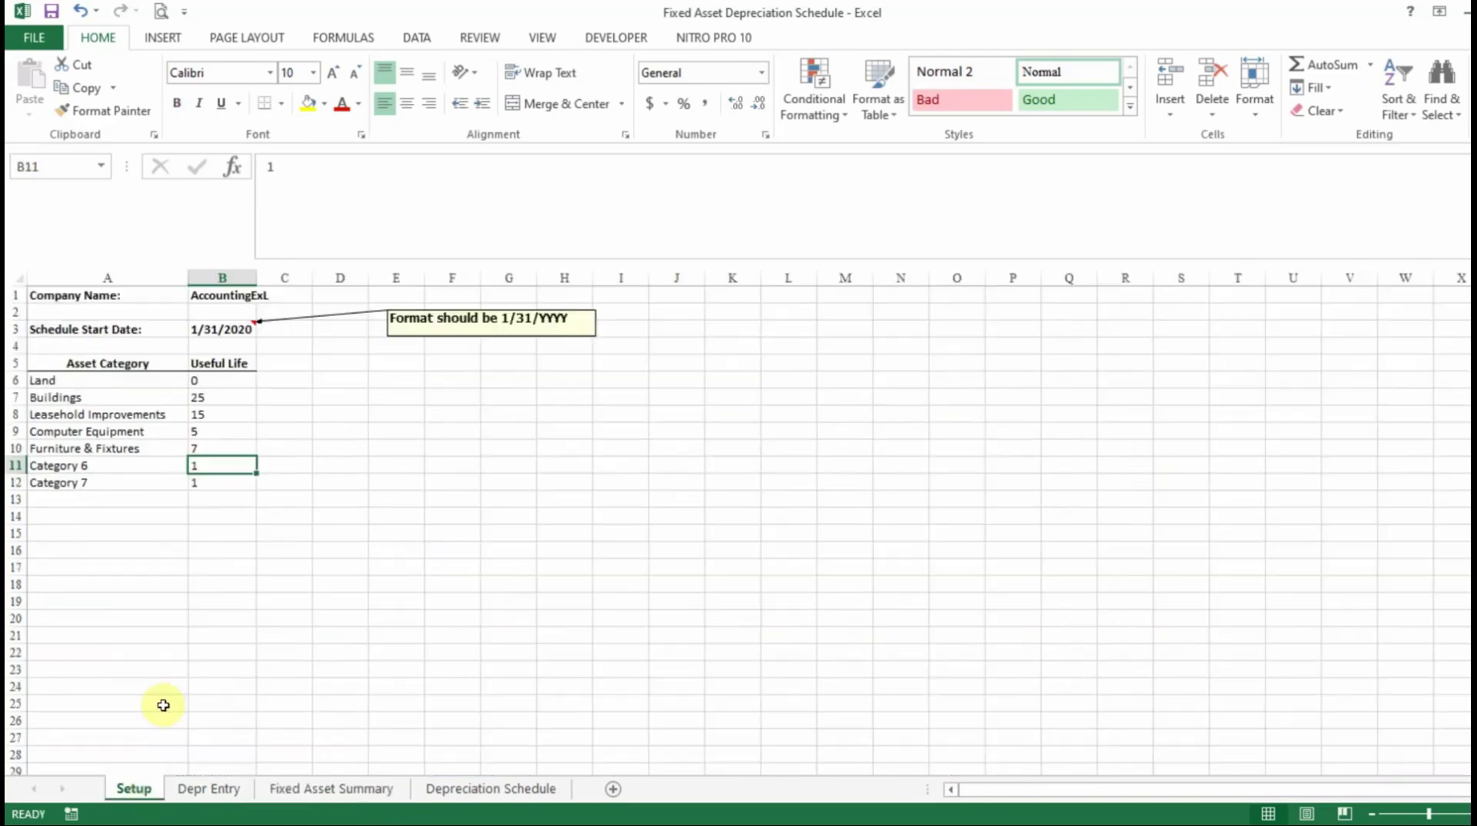
{"action": "left_click", "coordinate": [239, 331]}
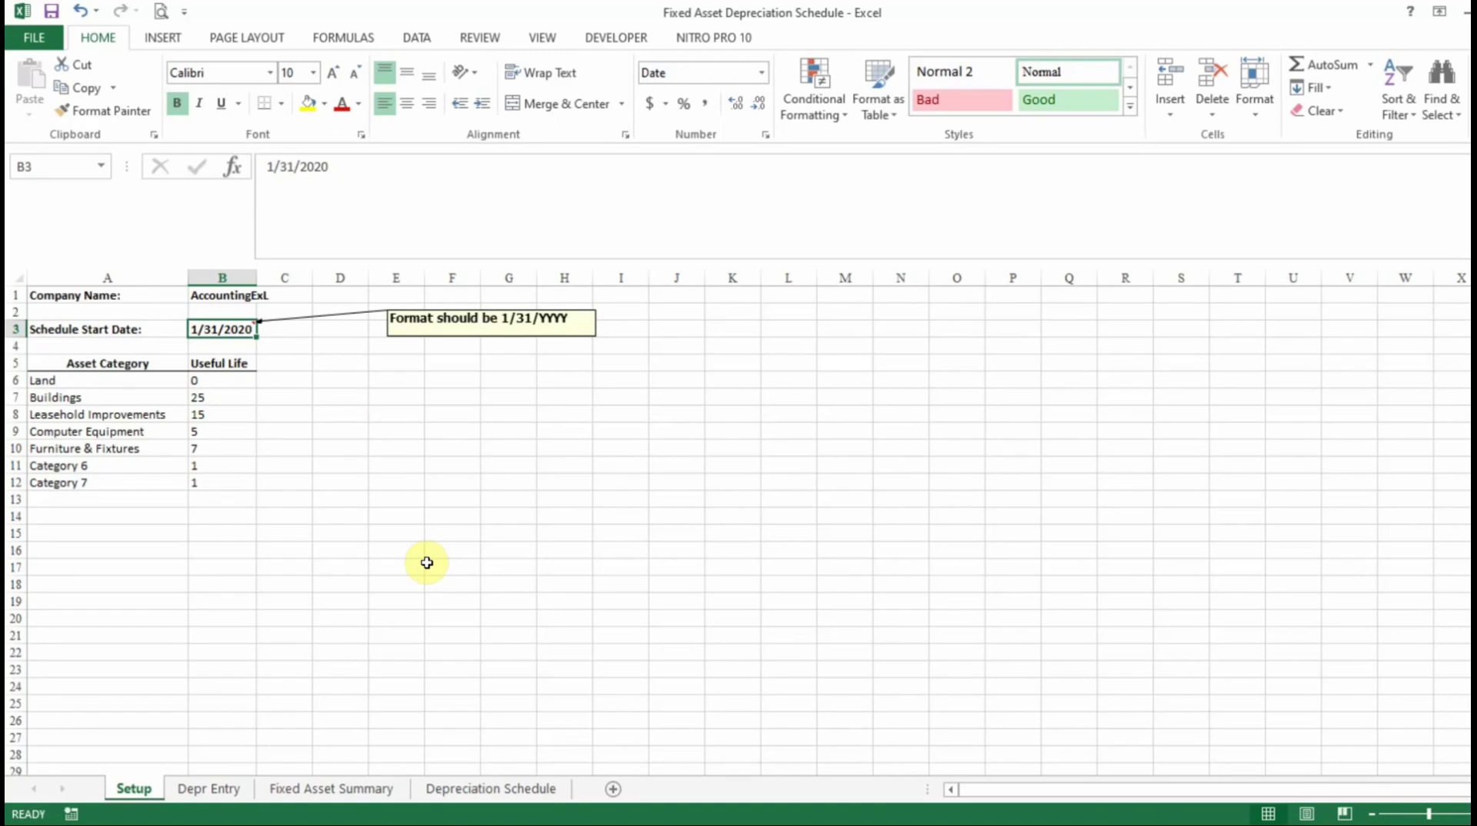
{"action": "left_click", "coordinate": [303, 788]}
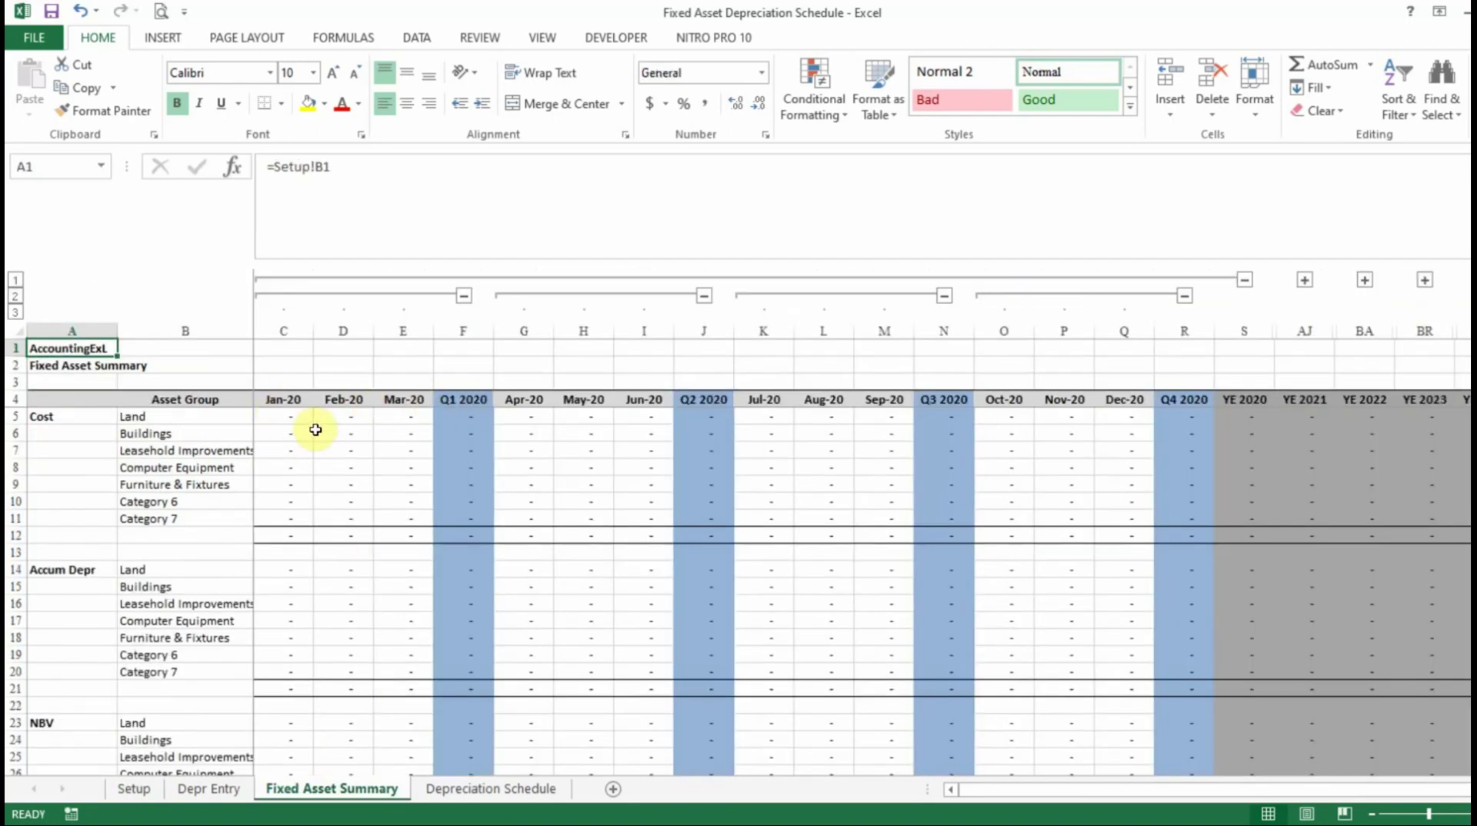
Change the Setup schedule start date to 1/31/2019 and view the Depreciation Schedule from Jan-19
{"action": "left_click", "coordinate": [135, 790]}
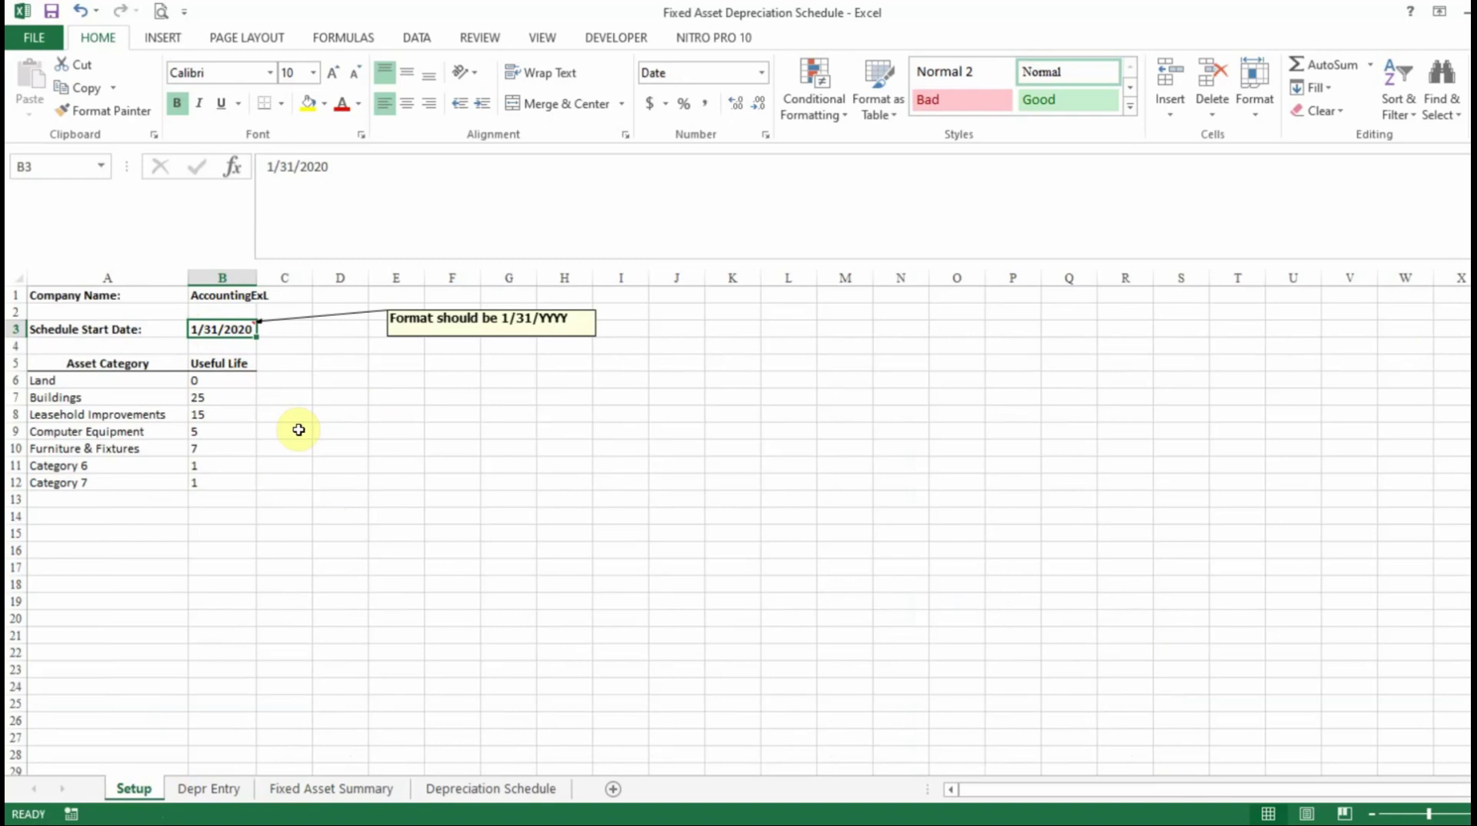
{"action": "type", "text": "1"}
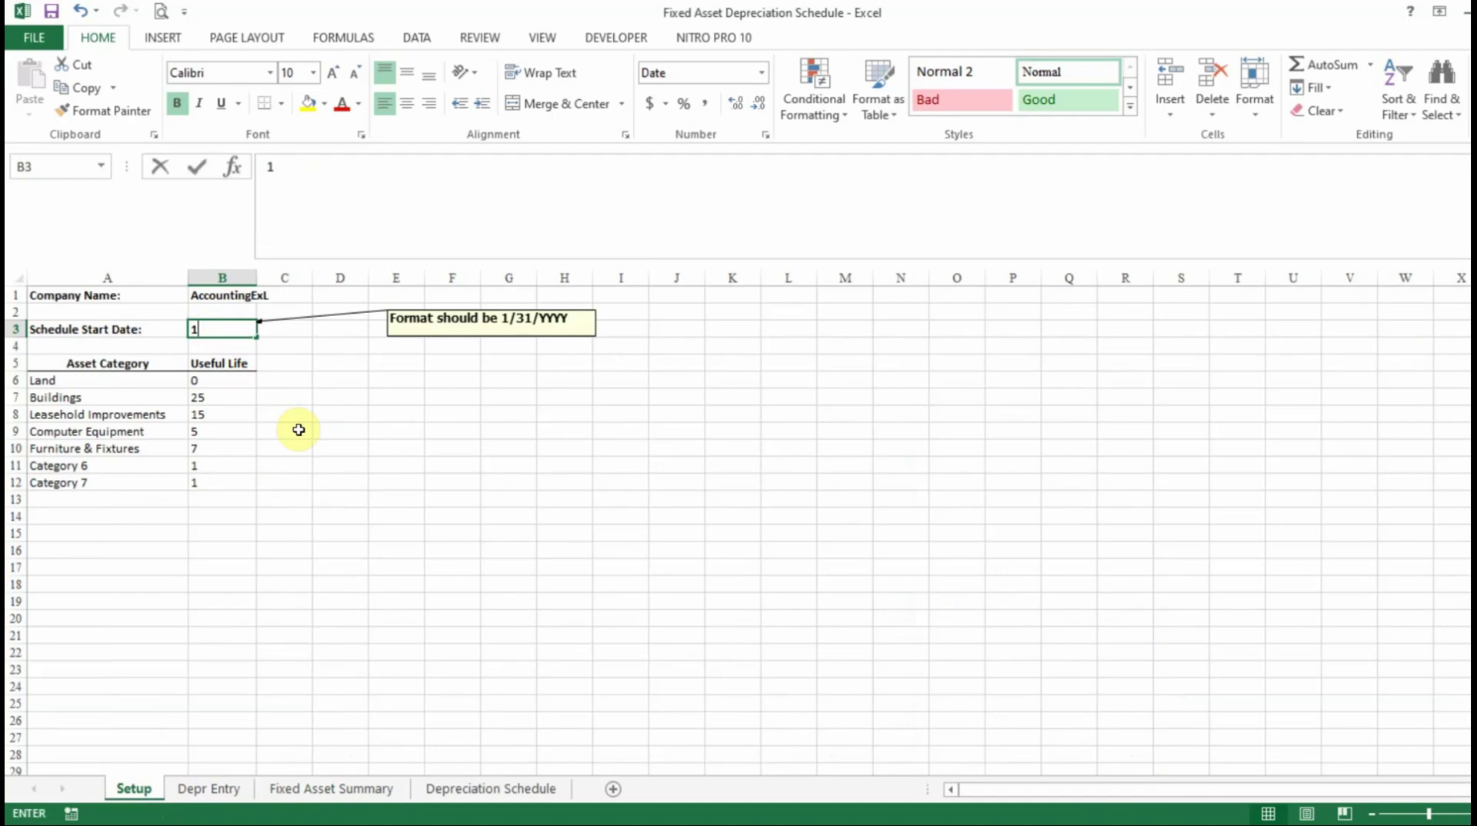
{"action": "type", "text": "/31/2019"}
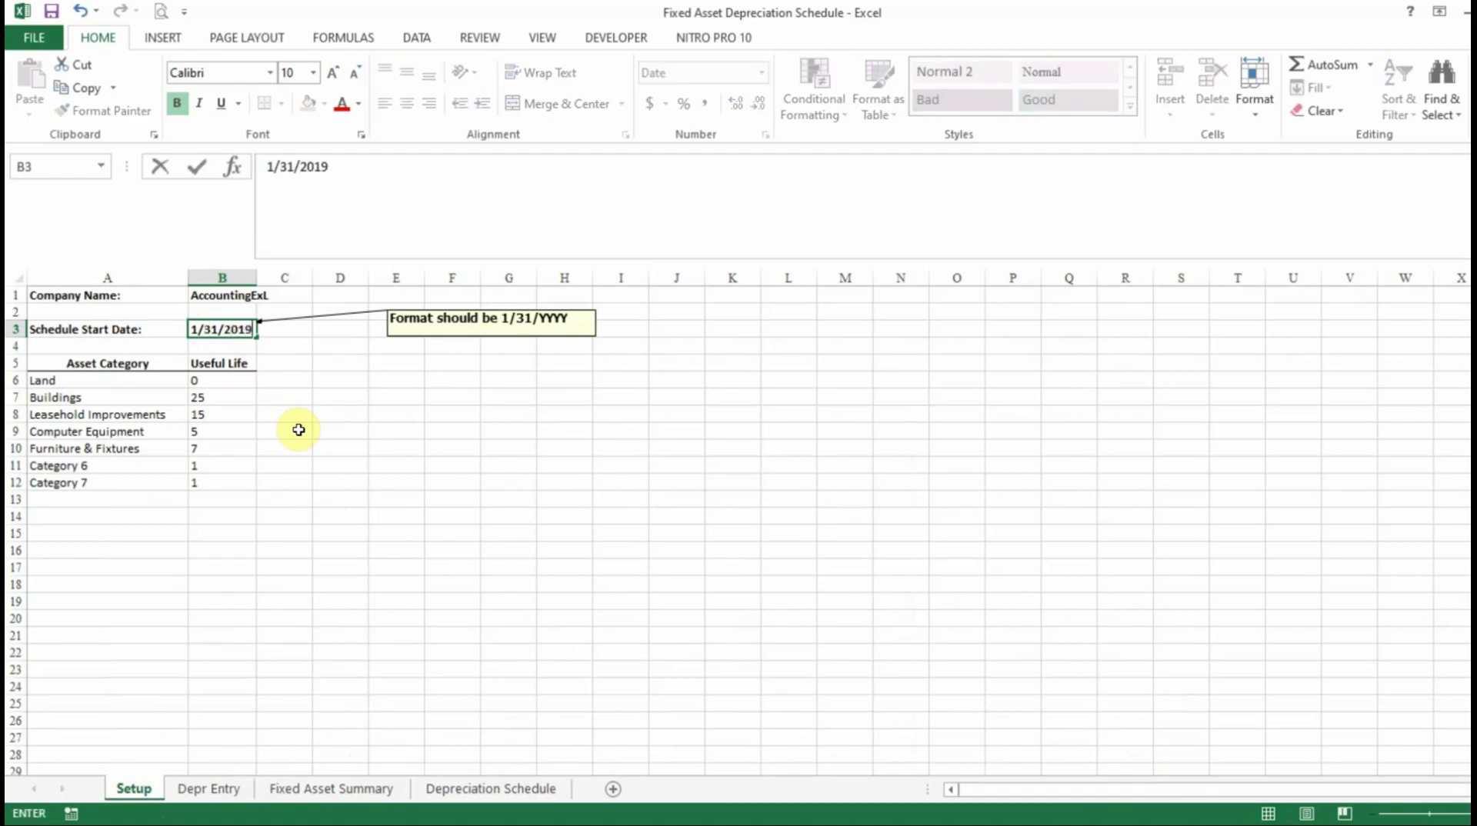
{"action": "key", "text": "ctrl+Return"}
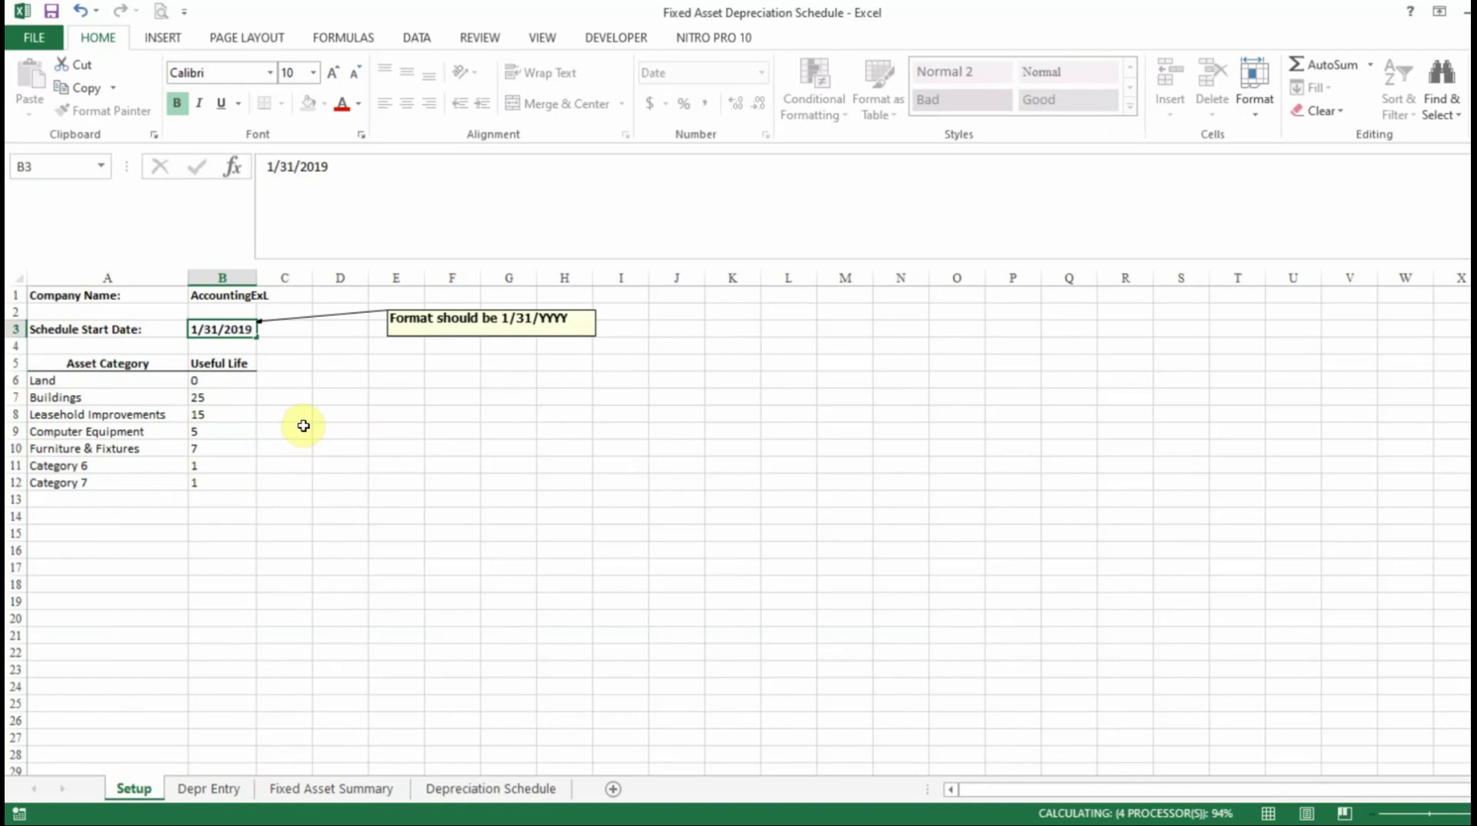
{"action": "key", "text": "Return"}
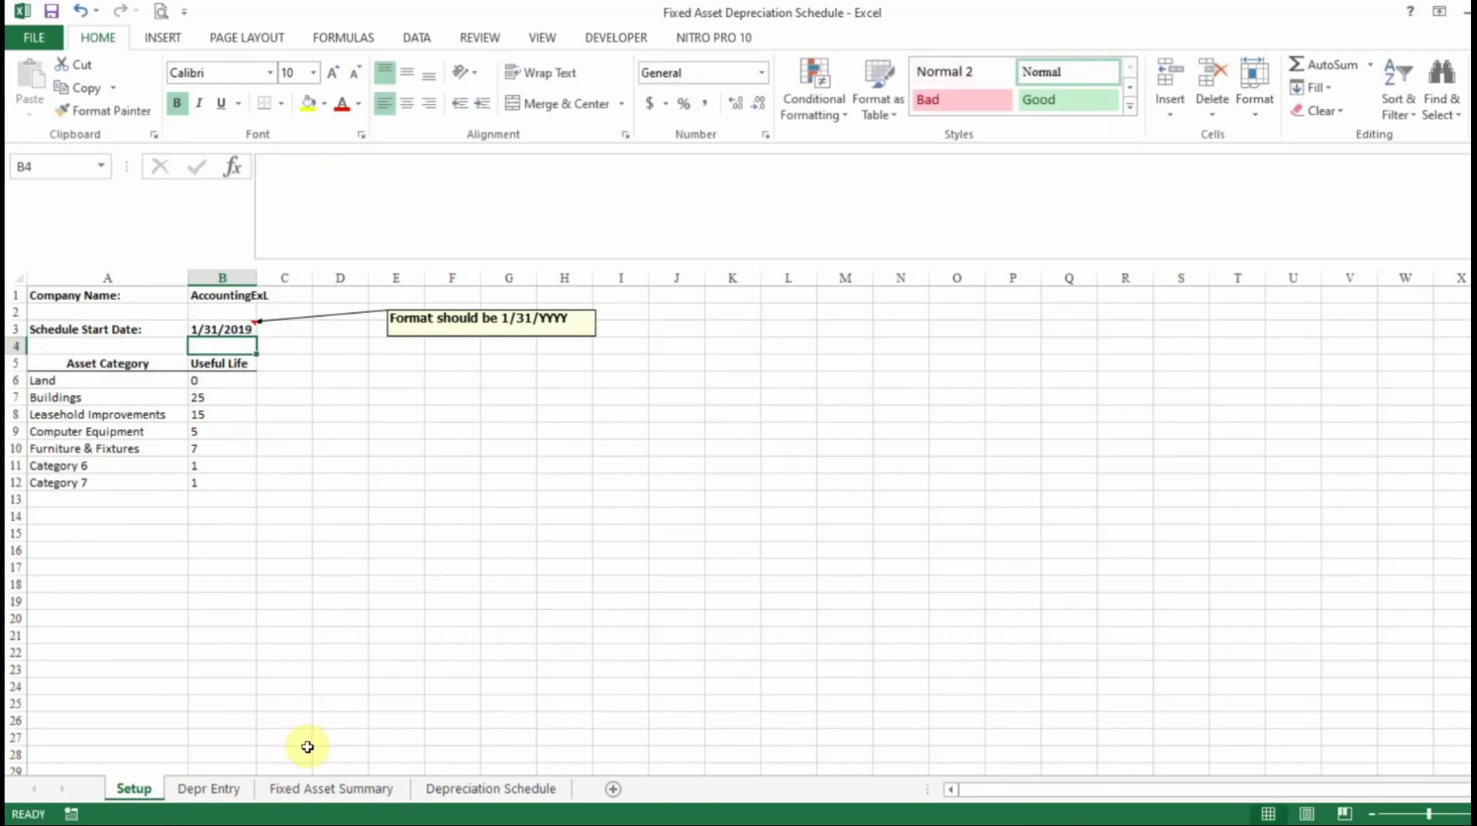
{"action": "left_click", "coordinate": [339, 790]}
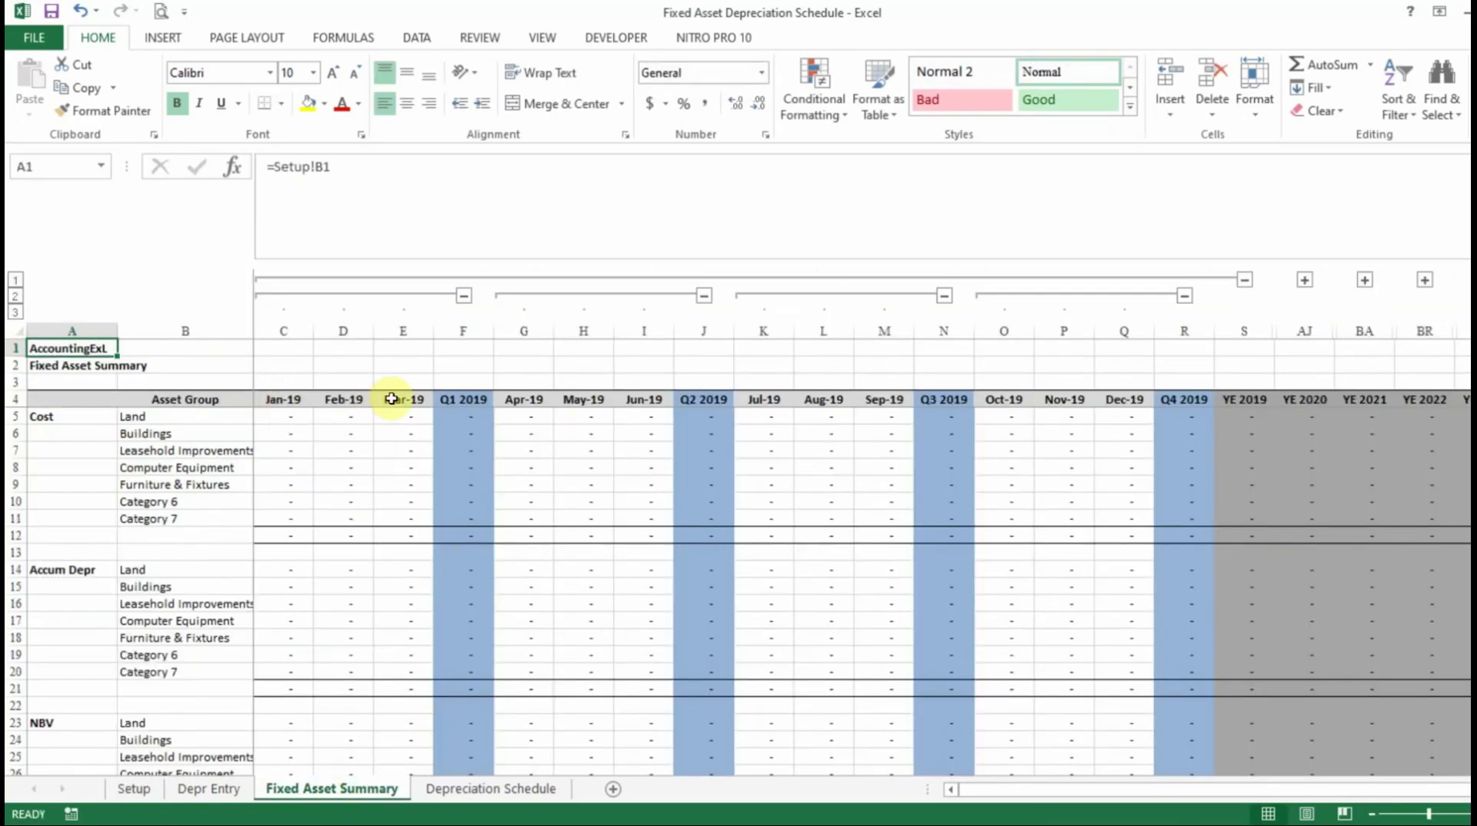
{"action": "left_click", "coordinate": [454, 788]}
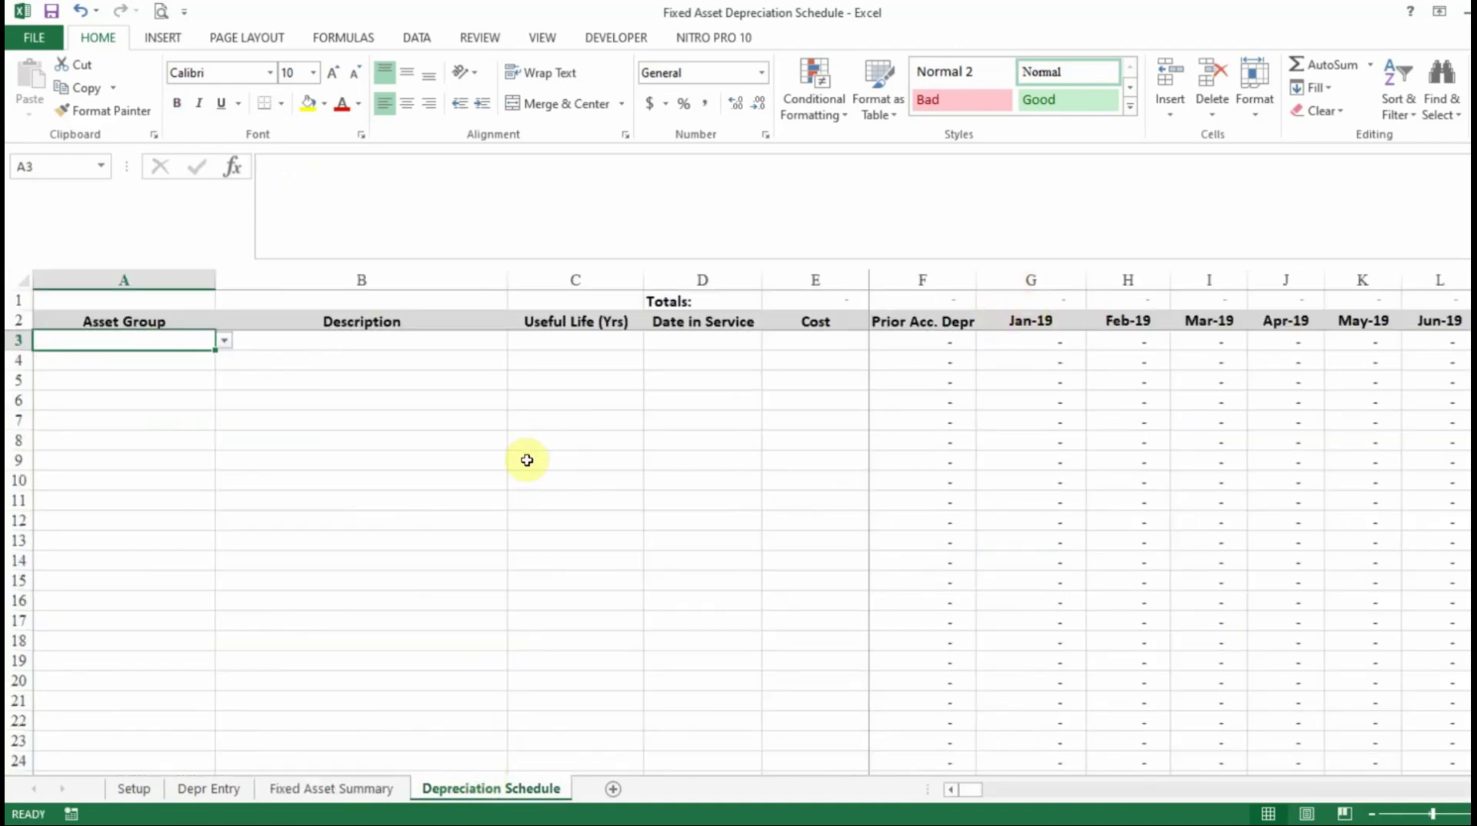
Set row 3's asset group to Land with description 1749 Market
{"action": "left_click", "coordinate": [146, 788]}
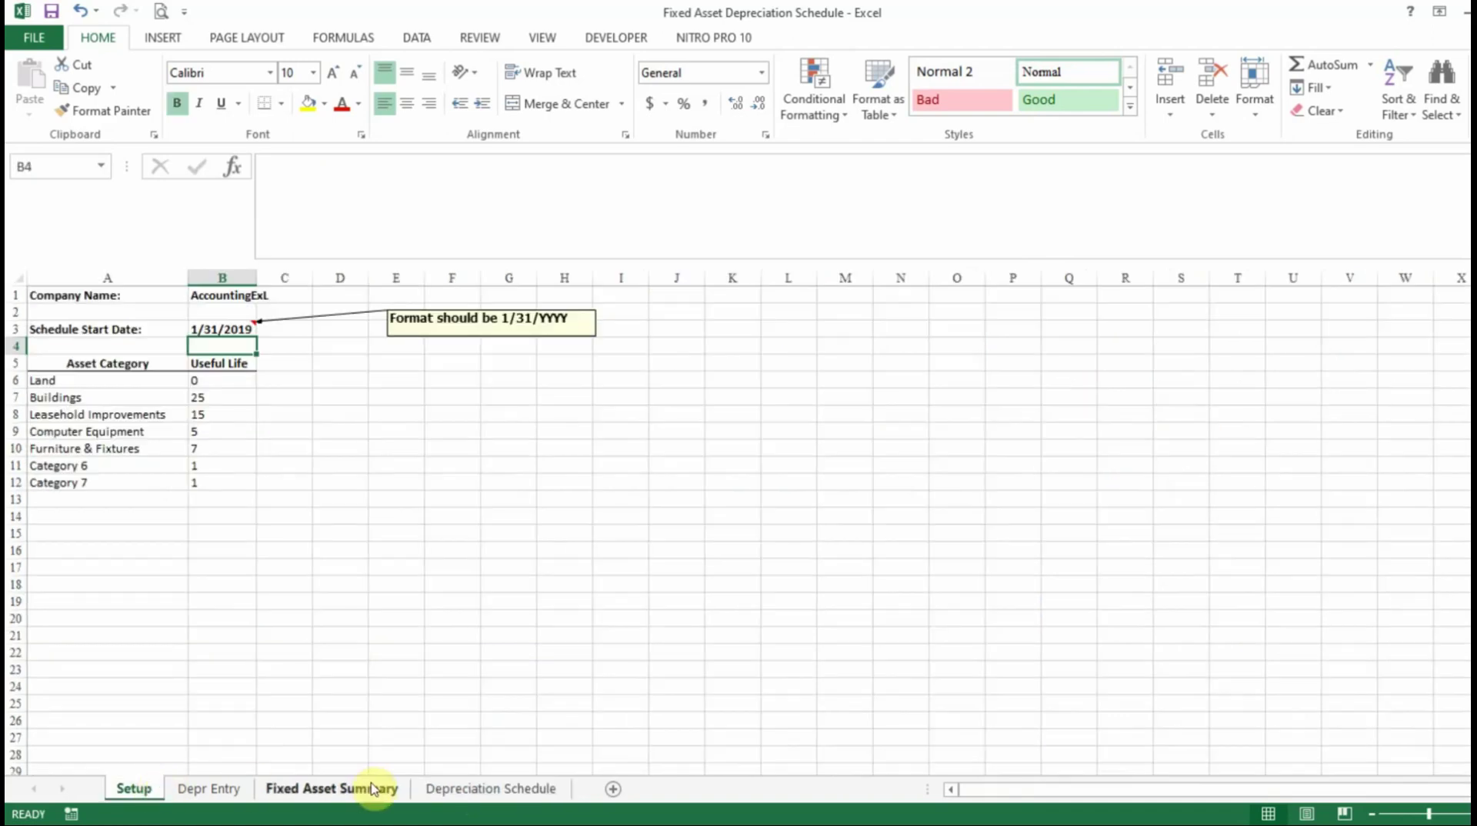
{"action": "left_click", "coordinate": [500, 792]}
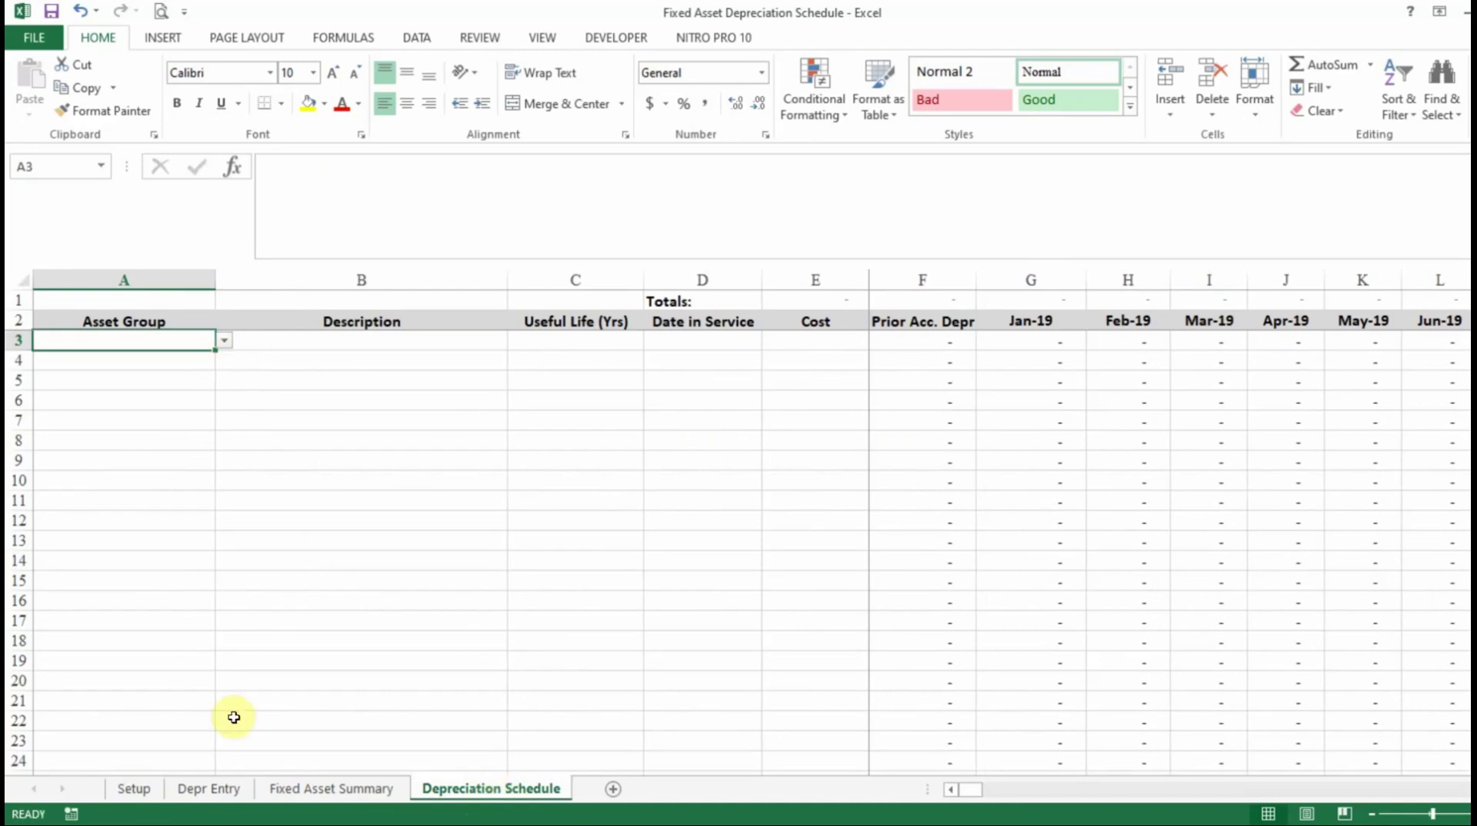
{"action": "left_click", "coordinate": [224, 341]}
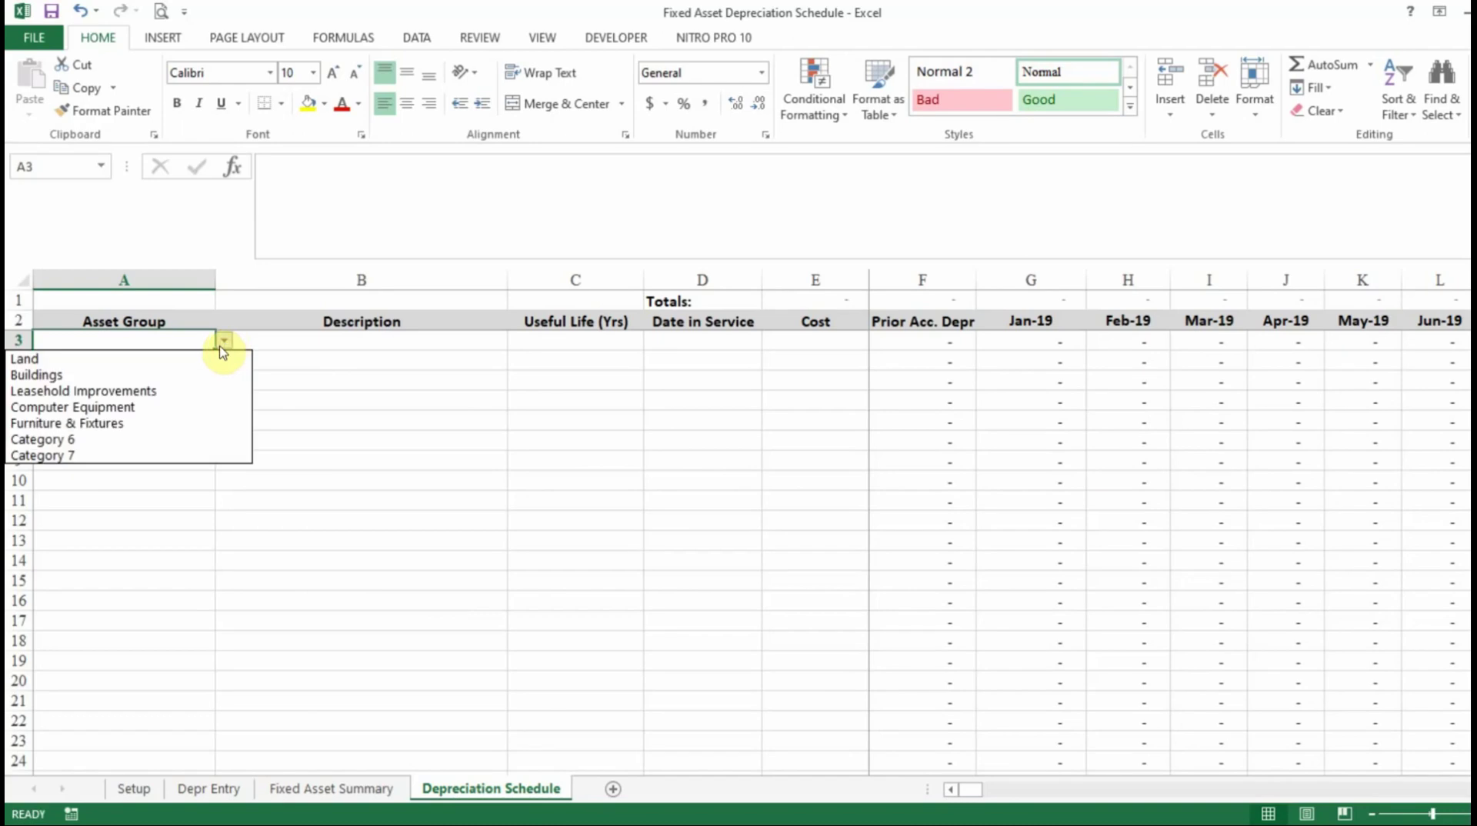
{"action": "left_click", "coordinate": [168, 364]}
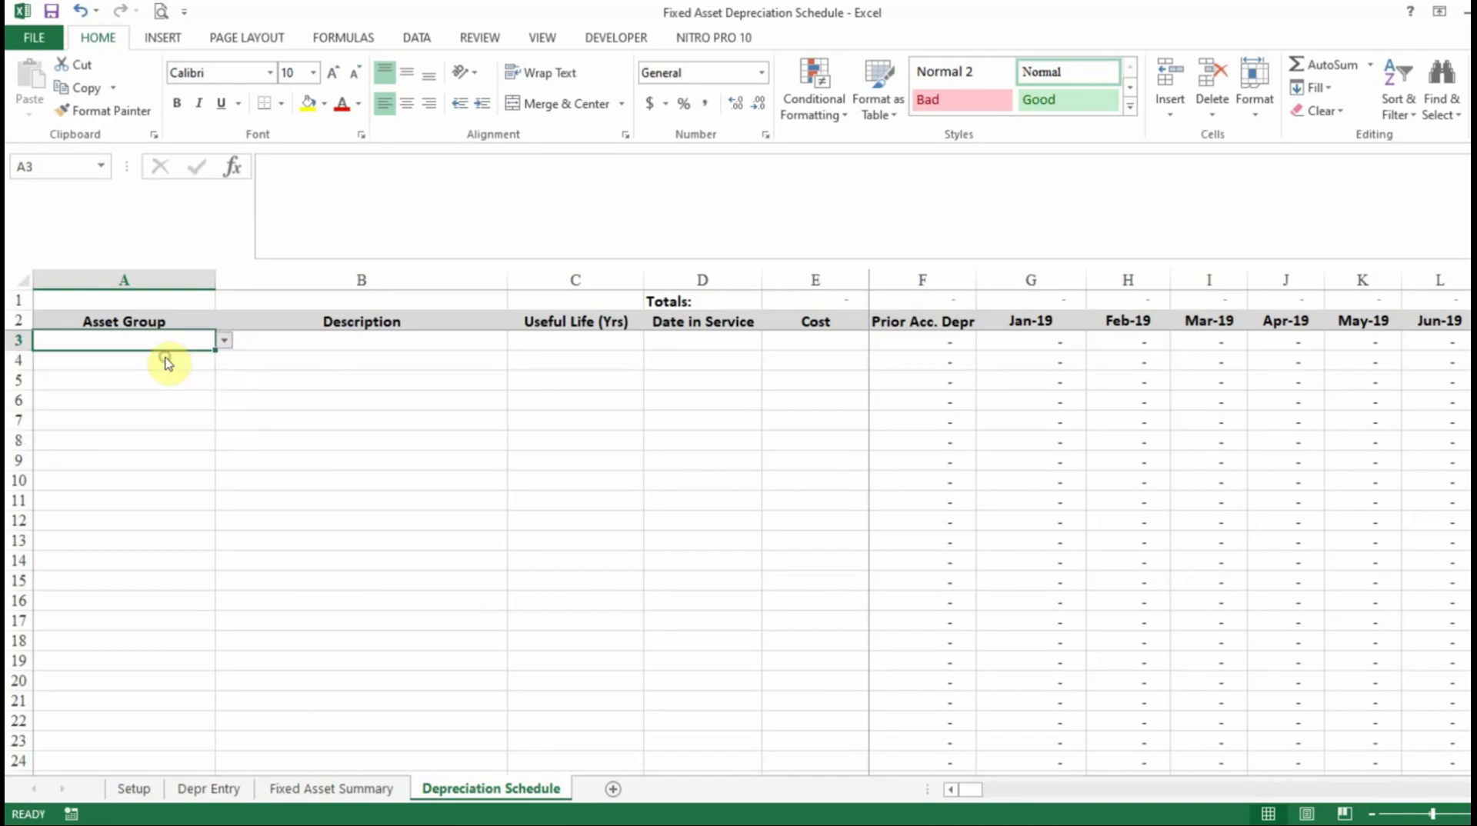
{"action": "left_click", "coordinate": [265, 343]}
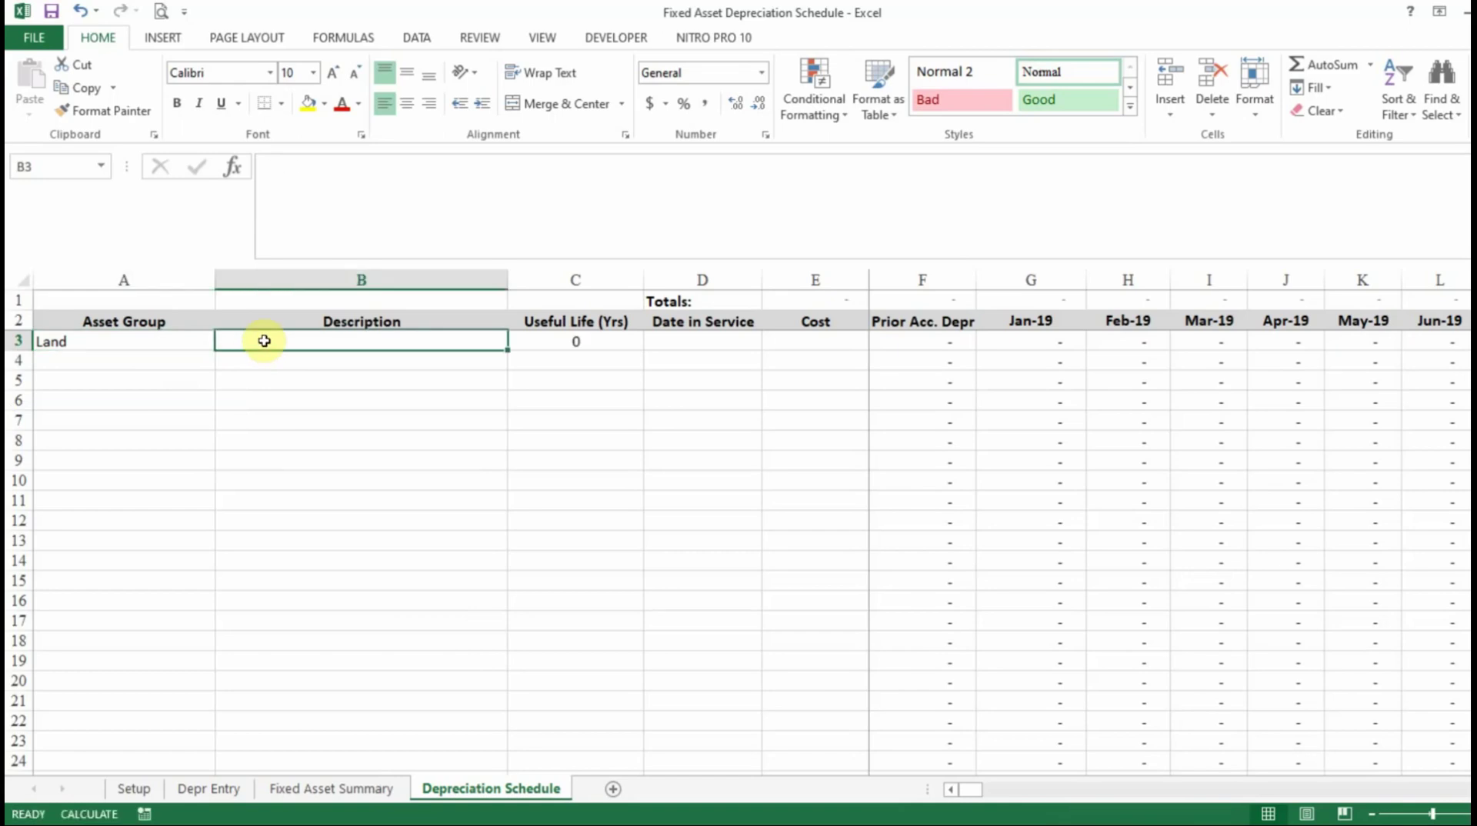
{"action": "type", "text": "174"}
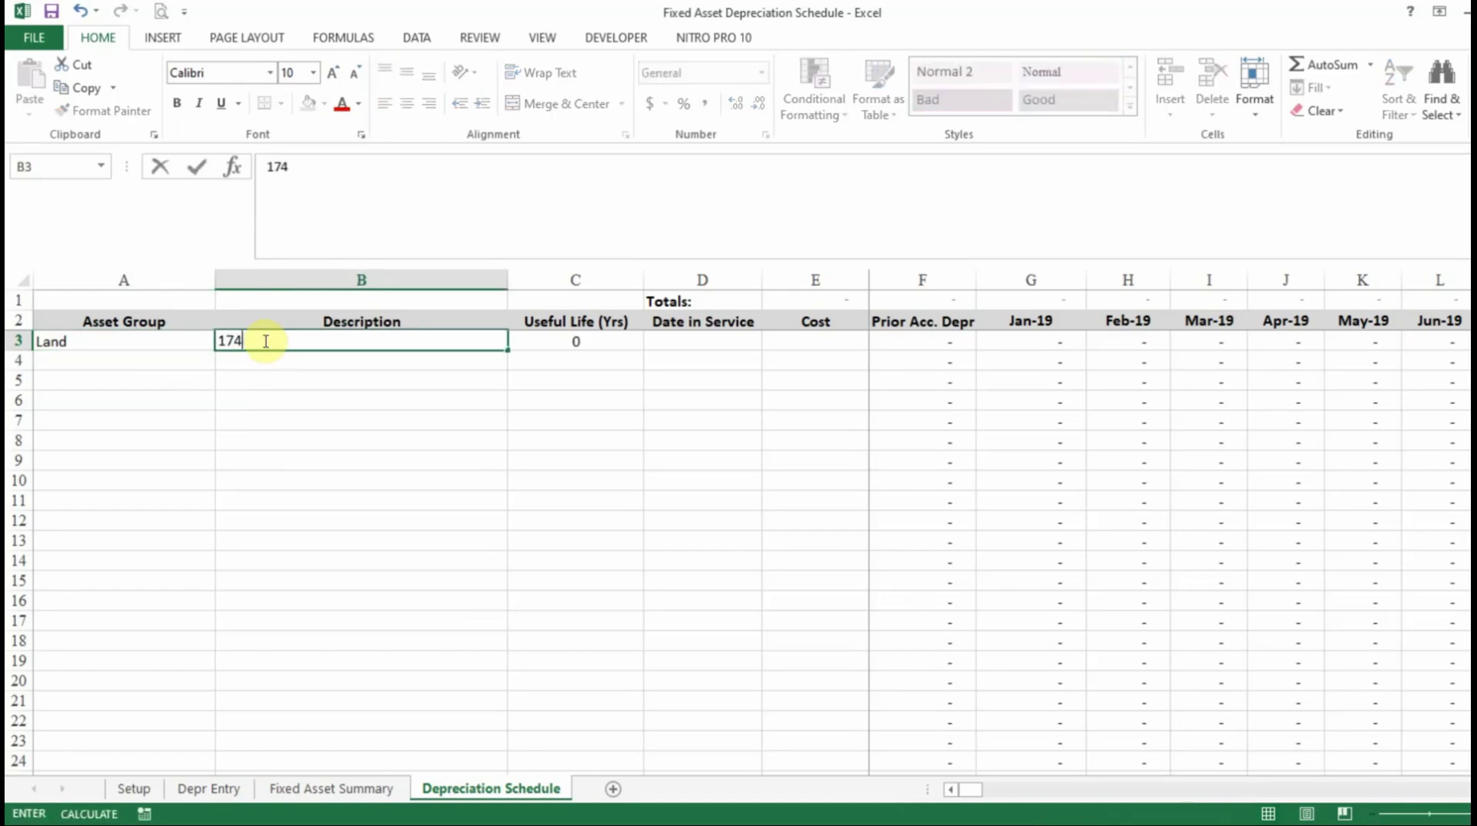
{"action": "type", "text": "9 Market"}
{"action": "key", "text": "Tab"}
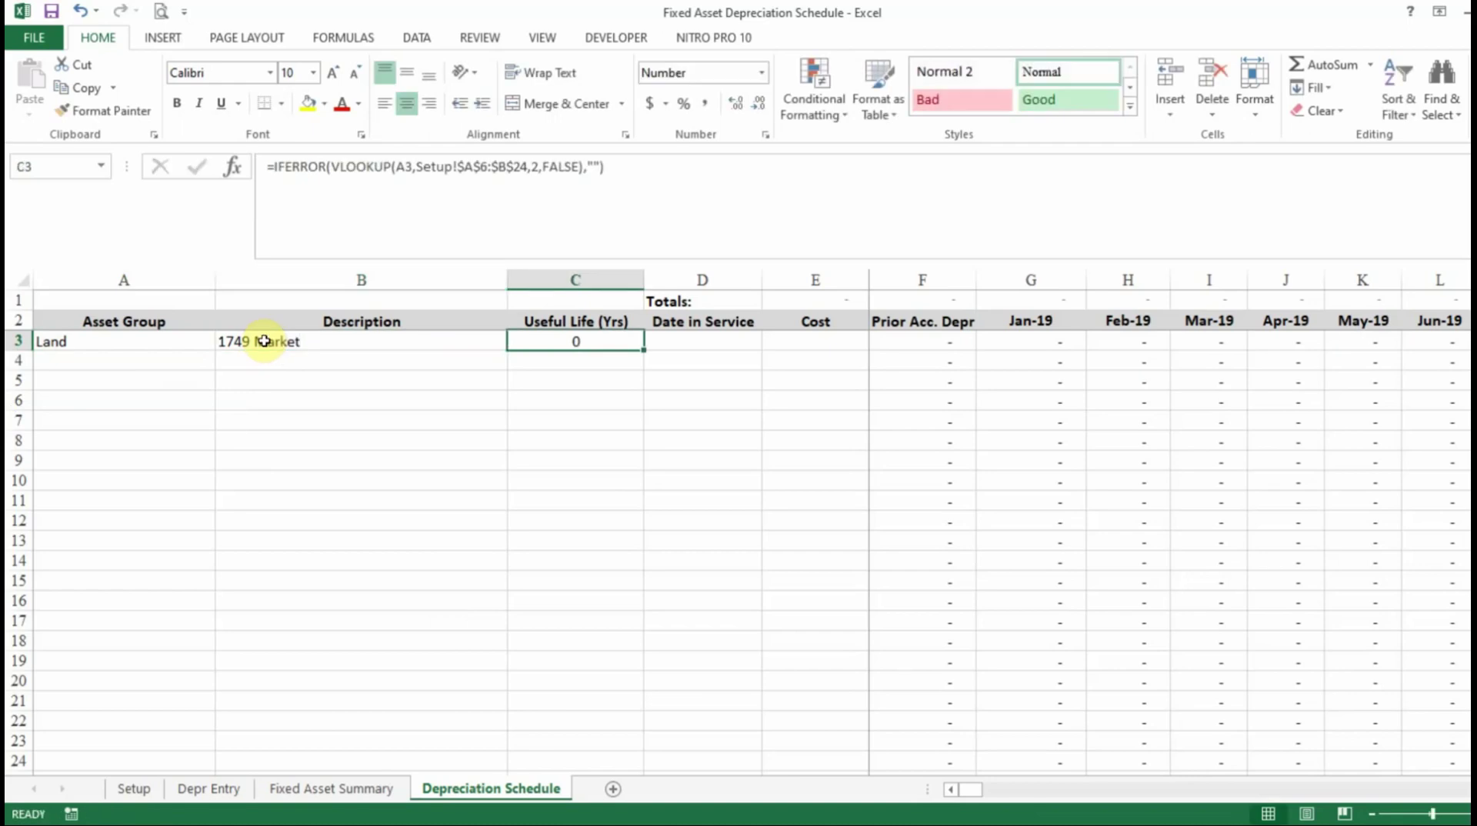
Enter the land's in-service date 2/20/18 and cost 223279, checking the calculated depreciation cells
{"action": "key", "text": "Tab"}
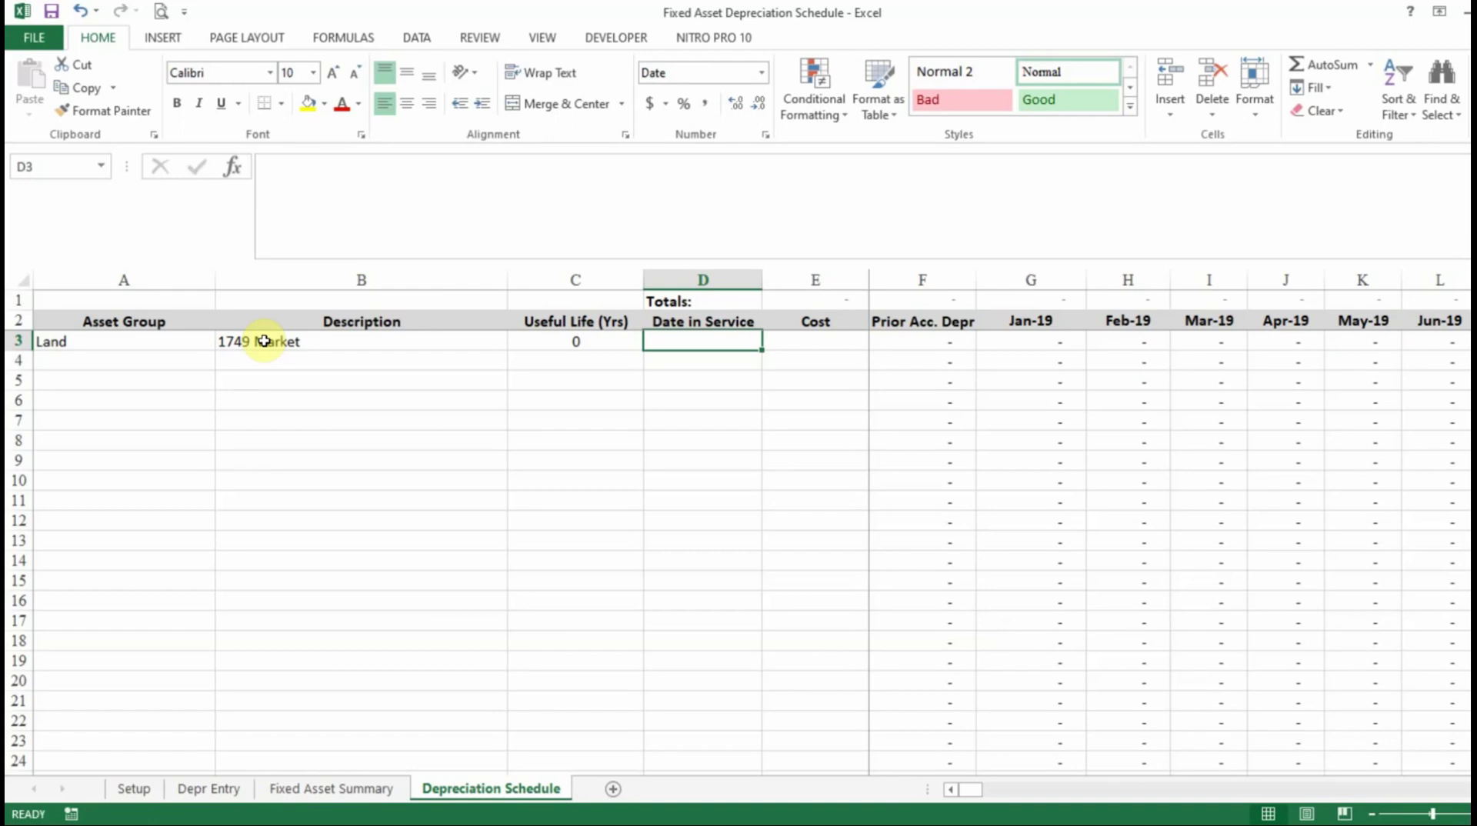
{"action": "type", "text": "2/"}
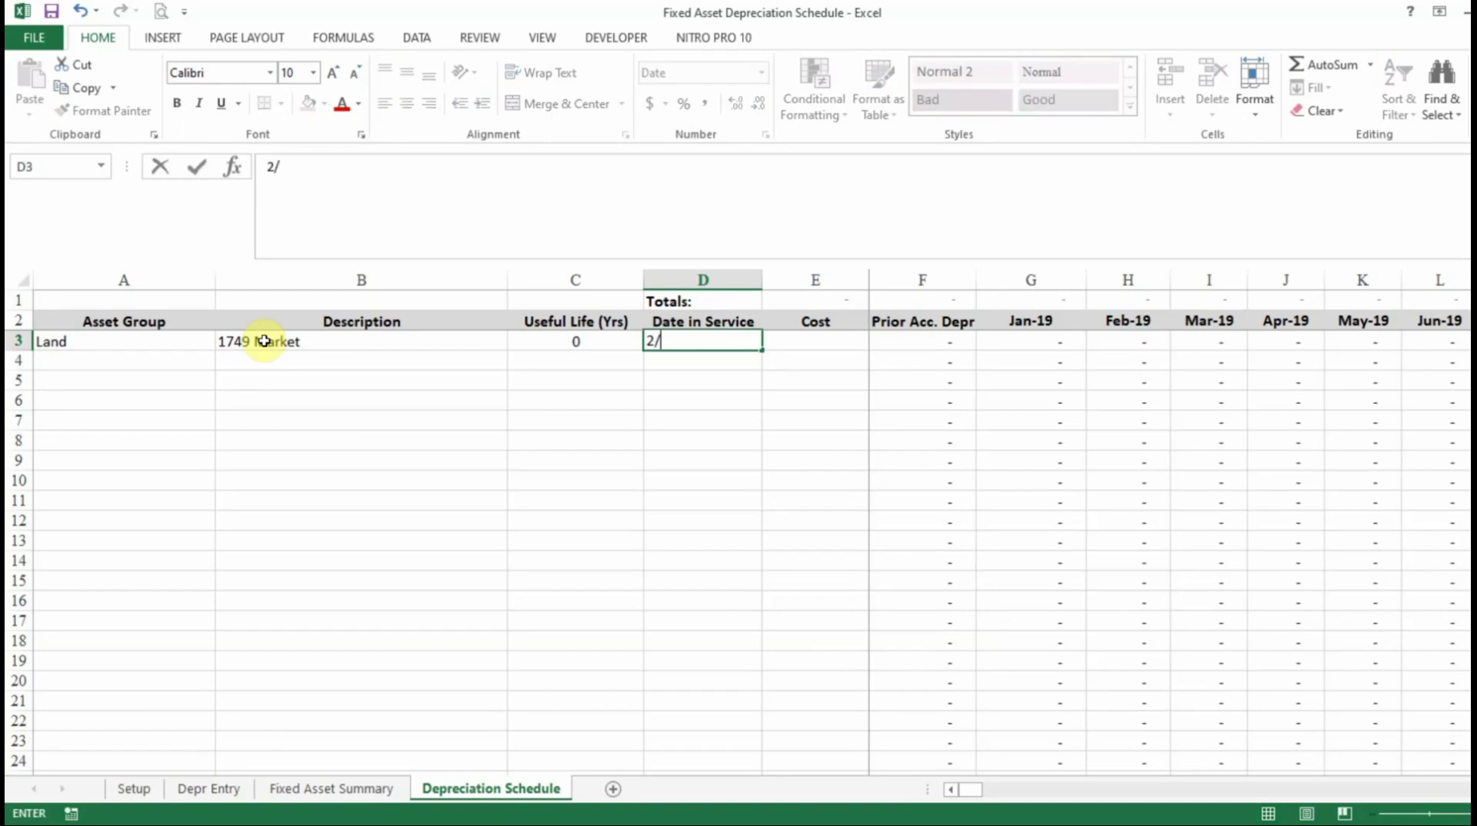
{"action": "type", "text": "20/18"}
{"action": "key", "text": "Return"}
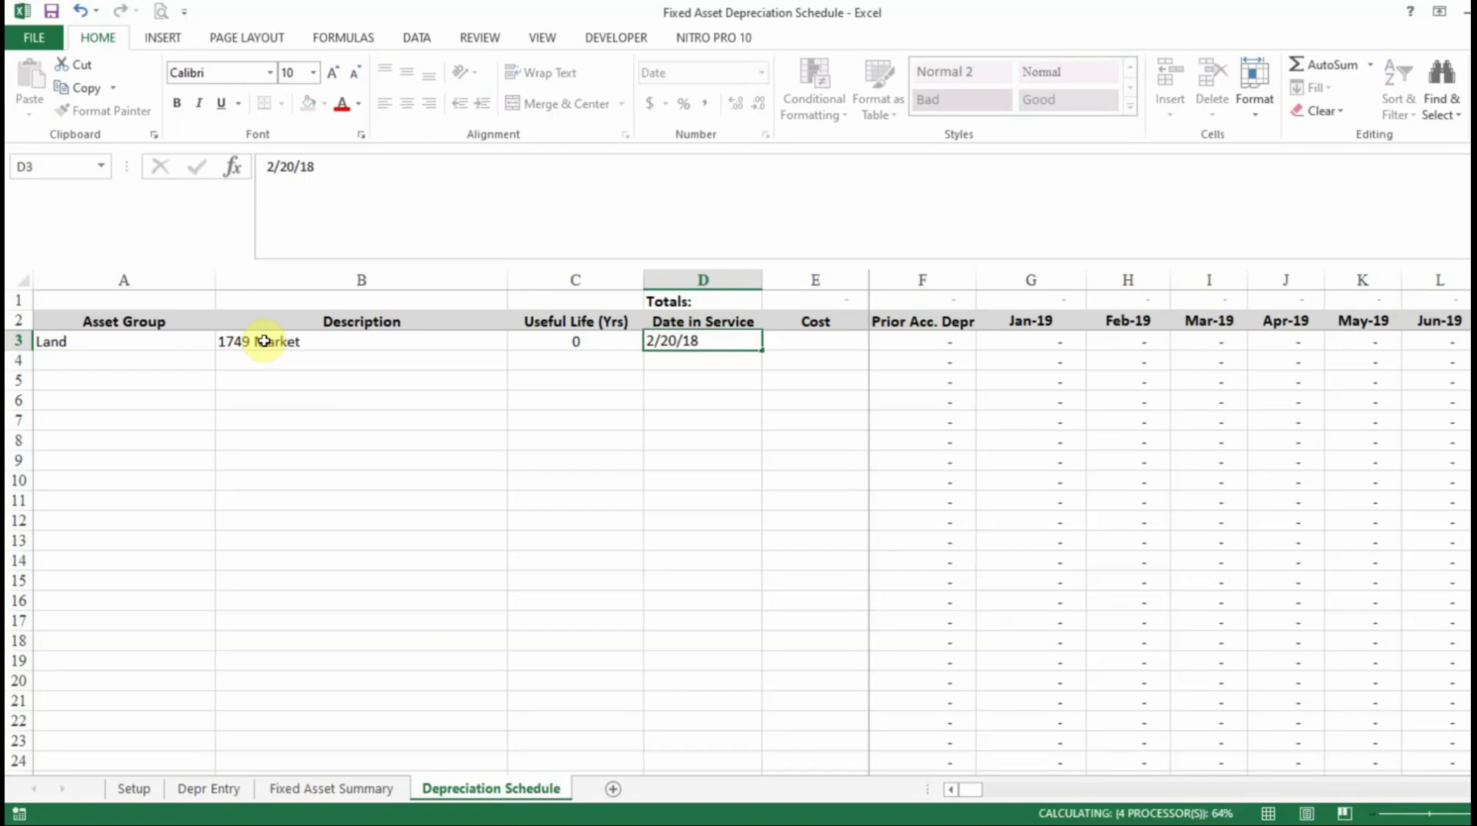
{"action": "key", "text": "Tab"}
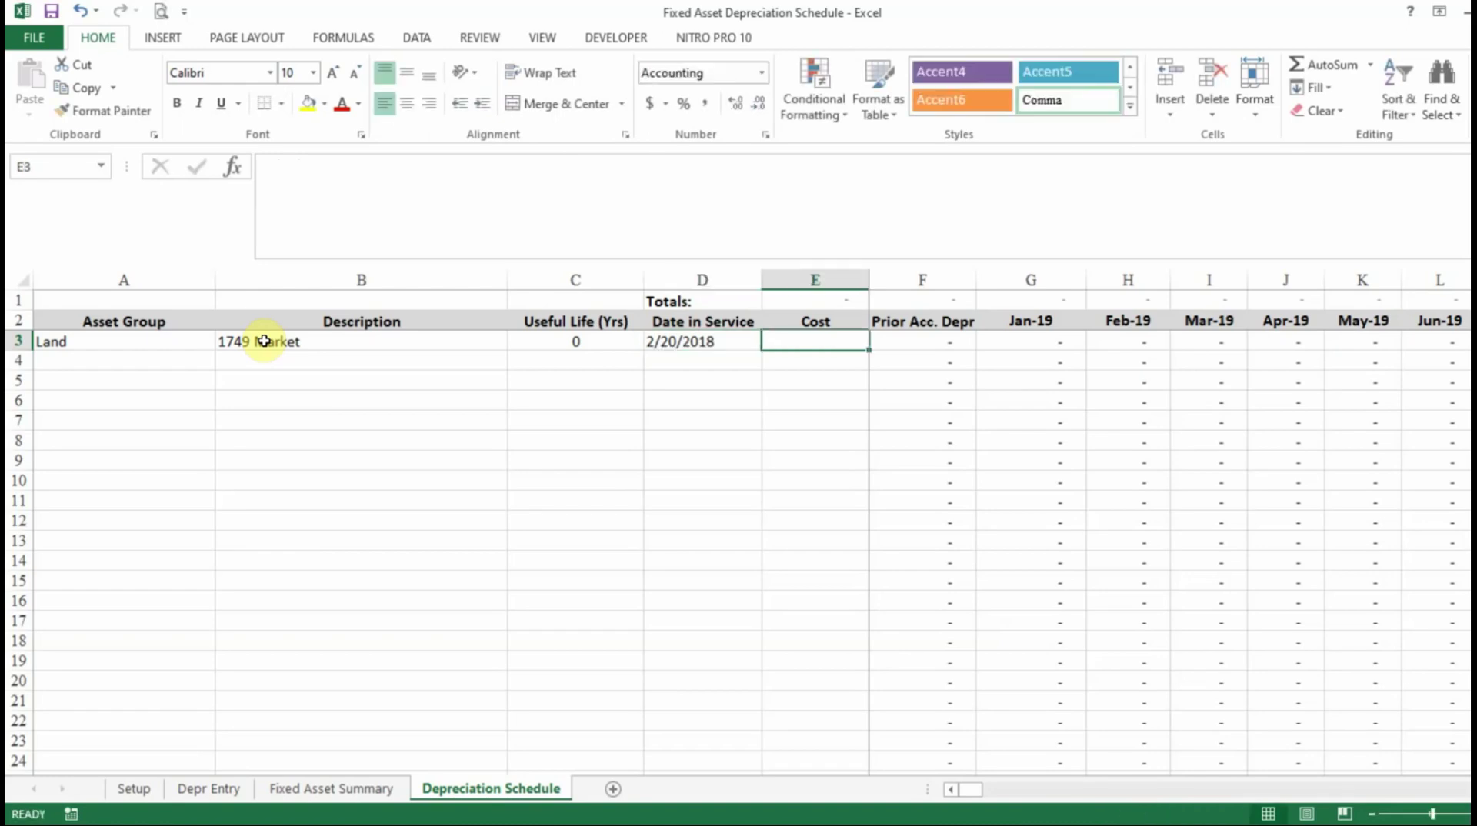
{"action": "type", "text": "223279"}
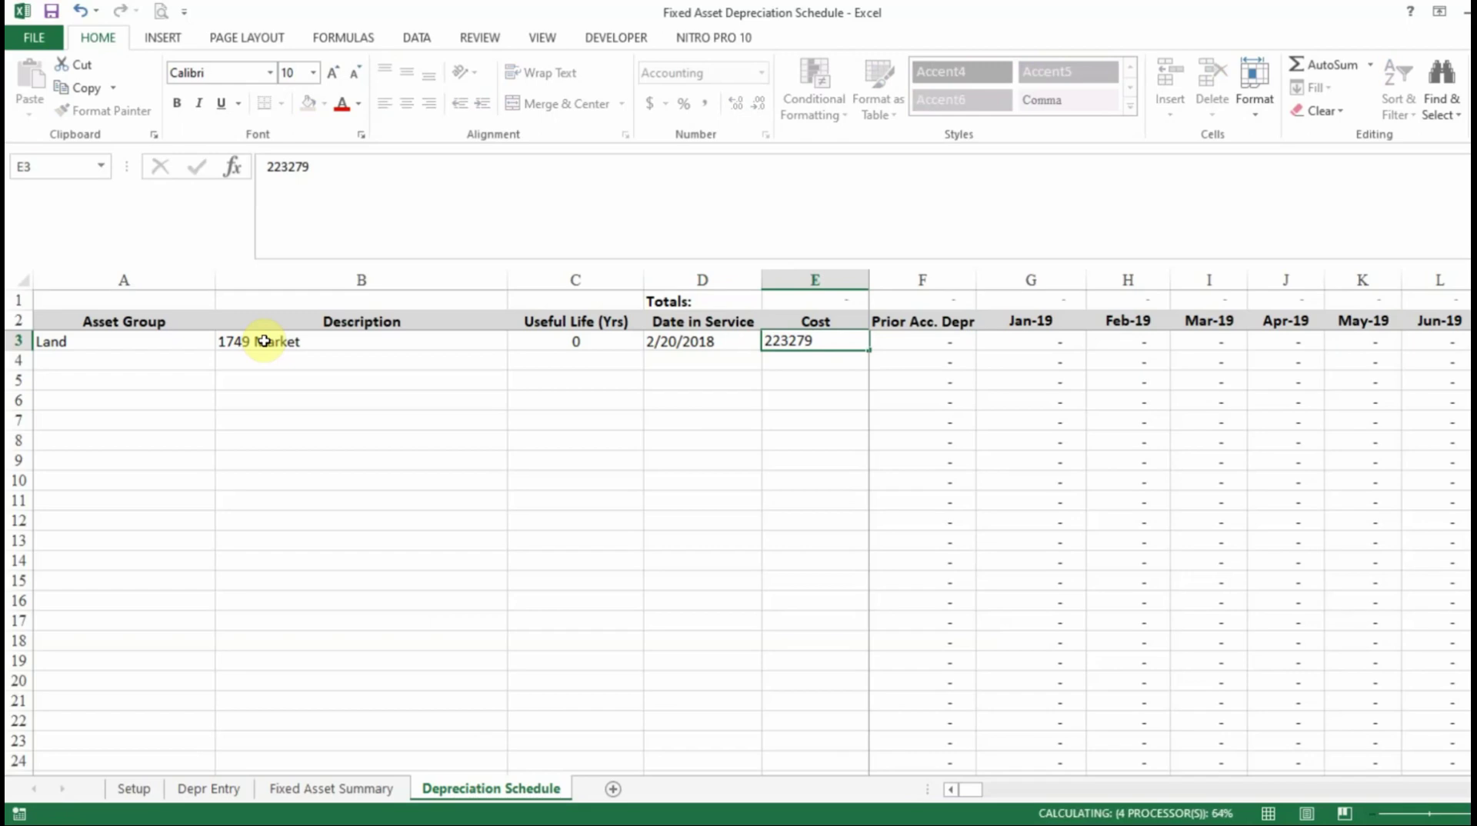
{"action": "key", "text": "Tab"}
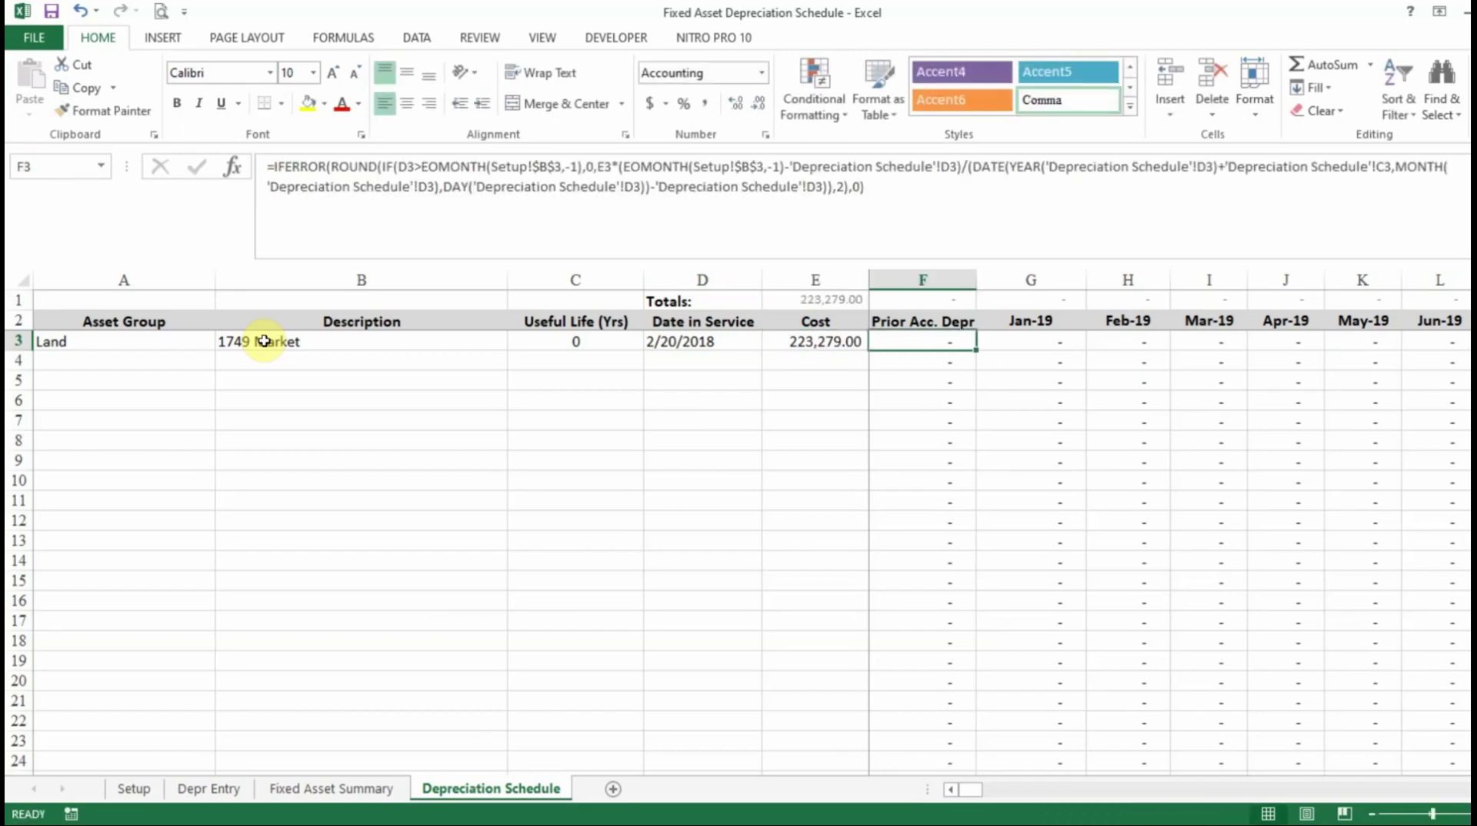
{"action": "key", "text": "Right"}
{"action": "key", "text": "Right"}
{"action": "key", "text": "Right"}
{"action": "key", "text": "Right"}
{"action": "key", "text": "Right"}
{"action": "key", "text": "Right"}
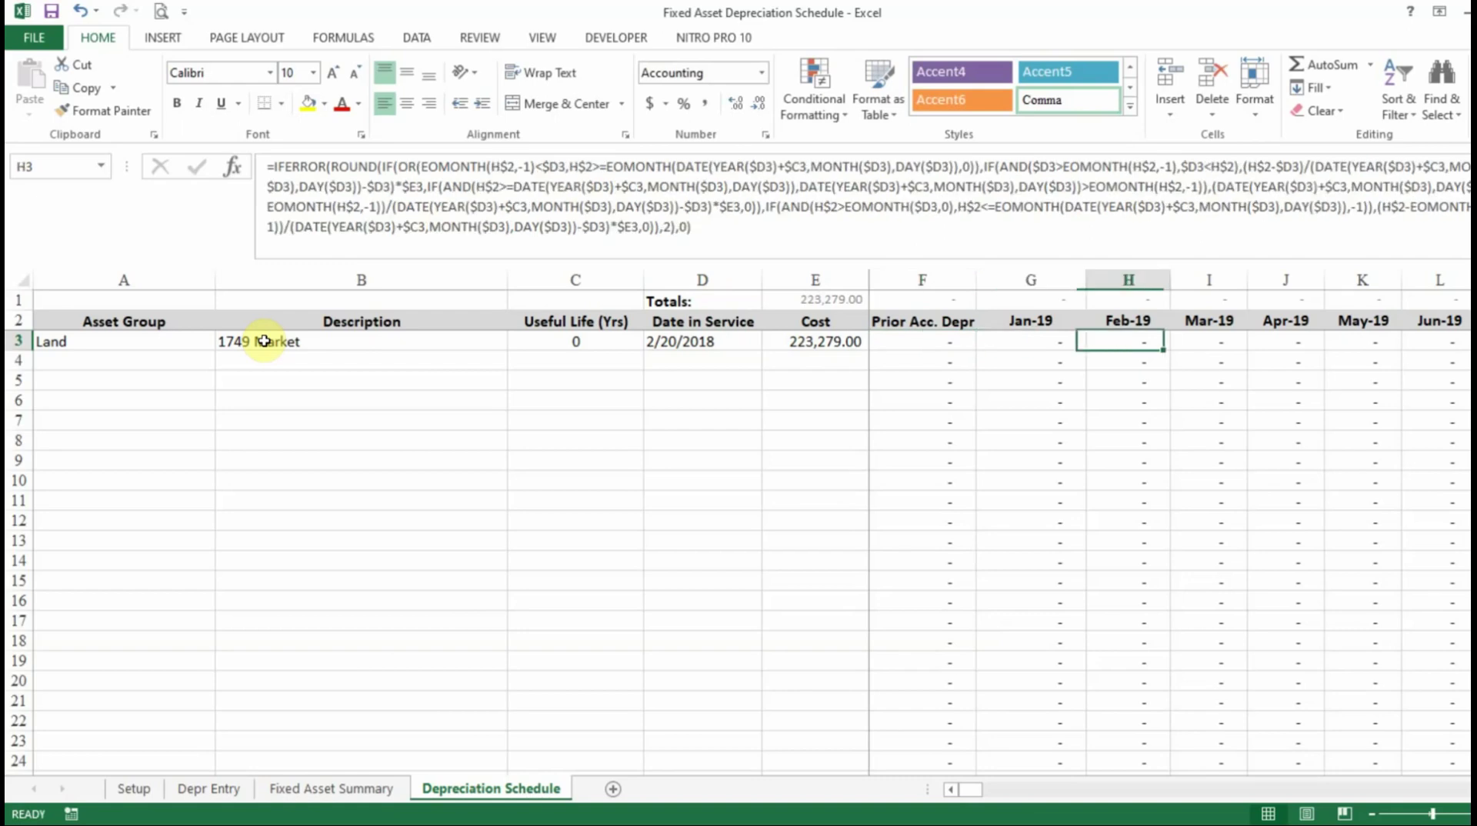
{"action": "key", "text": "Left"}
{"action": "key", "text": "Left"}
{"action": "key", "text": "Left"}
{"action": "key", "text": "Left"}
{"action": "key", "text": "Left"}
{"action": "key", "text": "Left"}
{"action": "key", "text": "Left"}
{"action": "key", "text": "Left"}
{"action": "key", "text": "Left"}
{"action": "key", "text": "Left"}
{"action": "key", "text": "Left"}
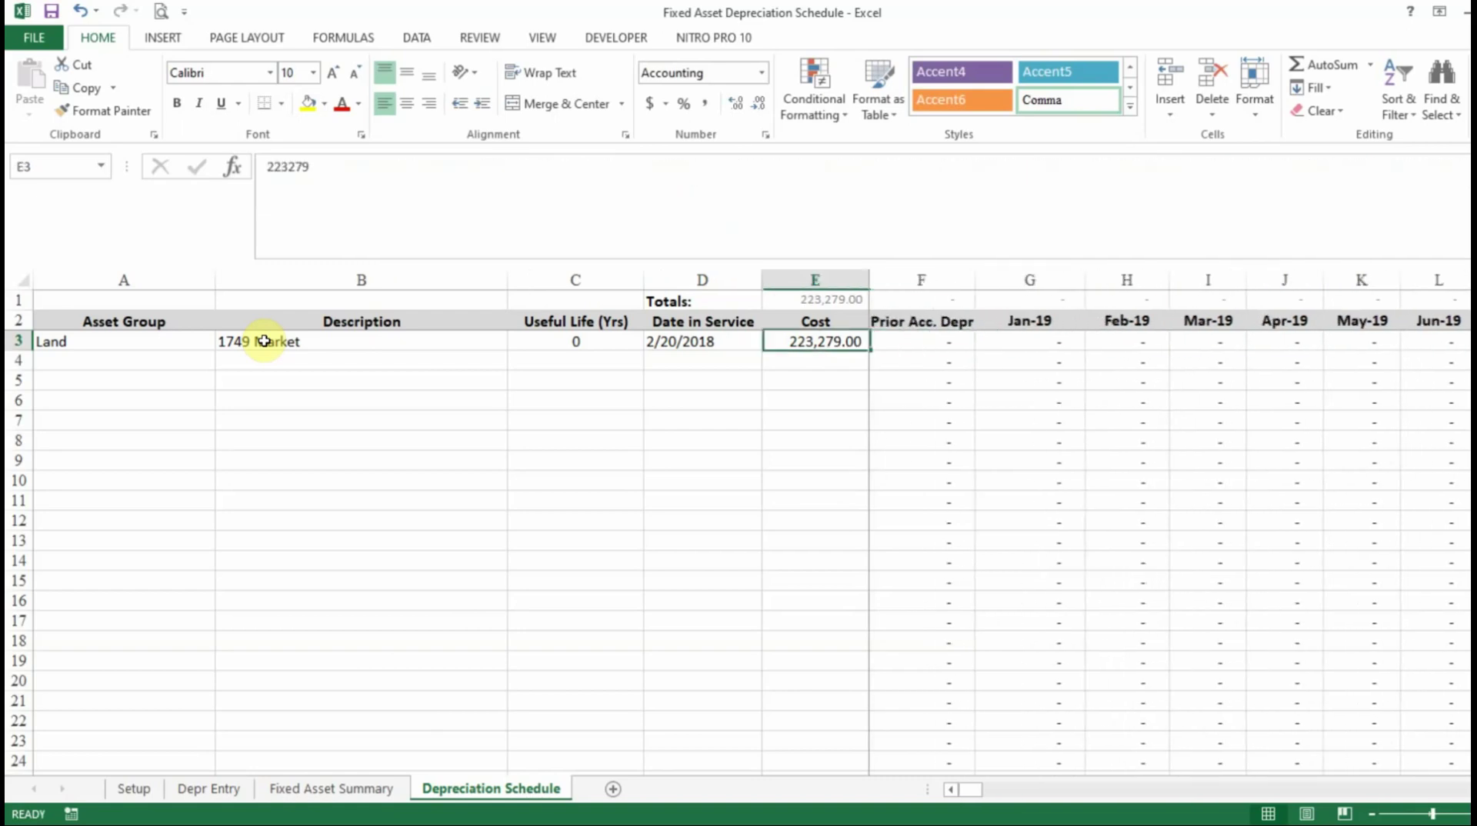
{"action": "key", "text": "Down"}
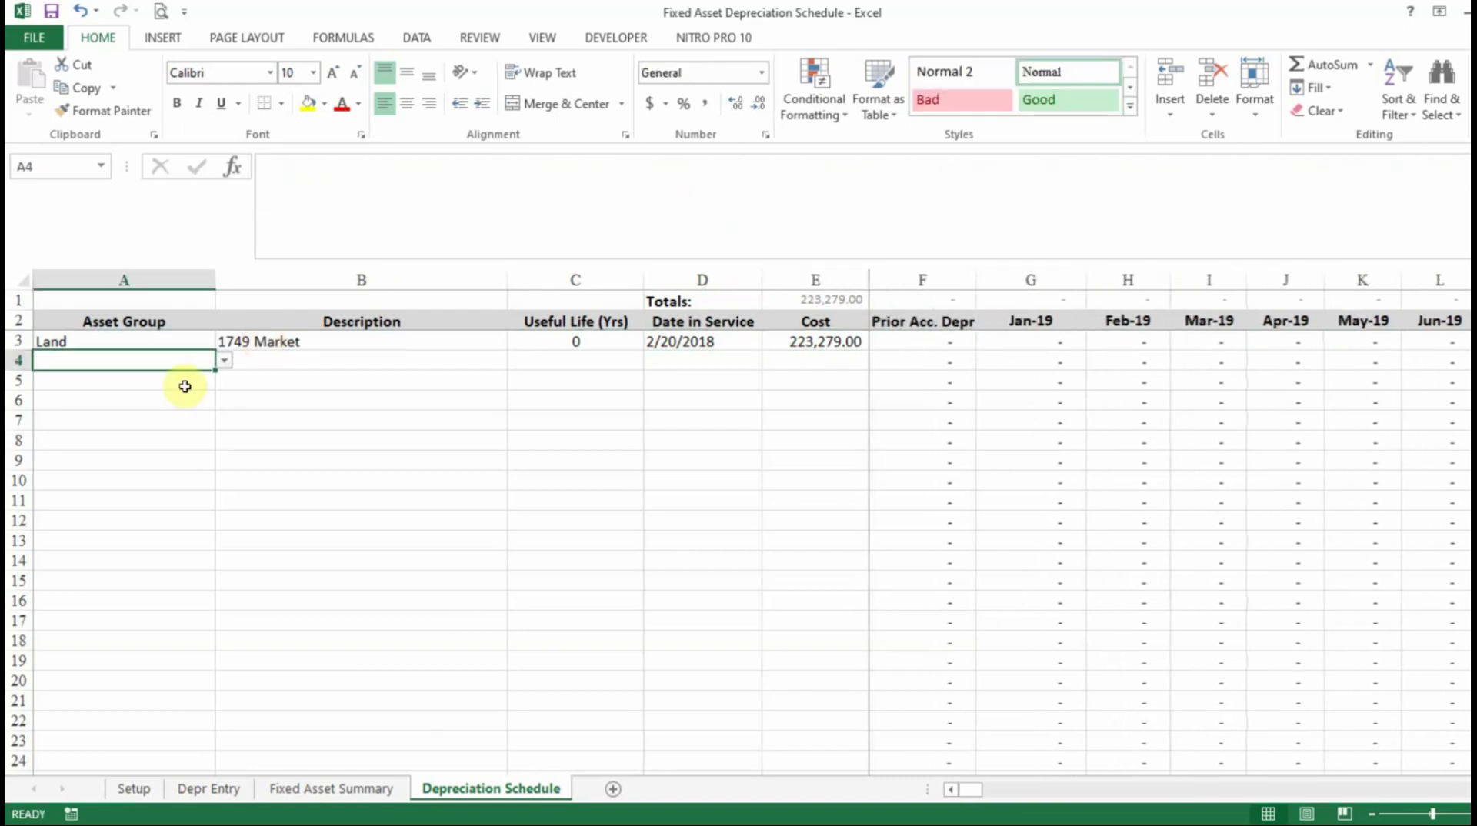
Set row 4's asset group to Buildings with description '1749 Market Building'
{"action": "left_click", "coordinate": [224, 361]}
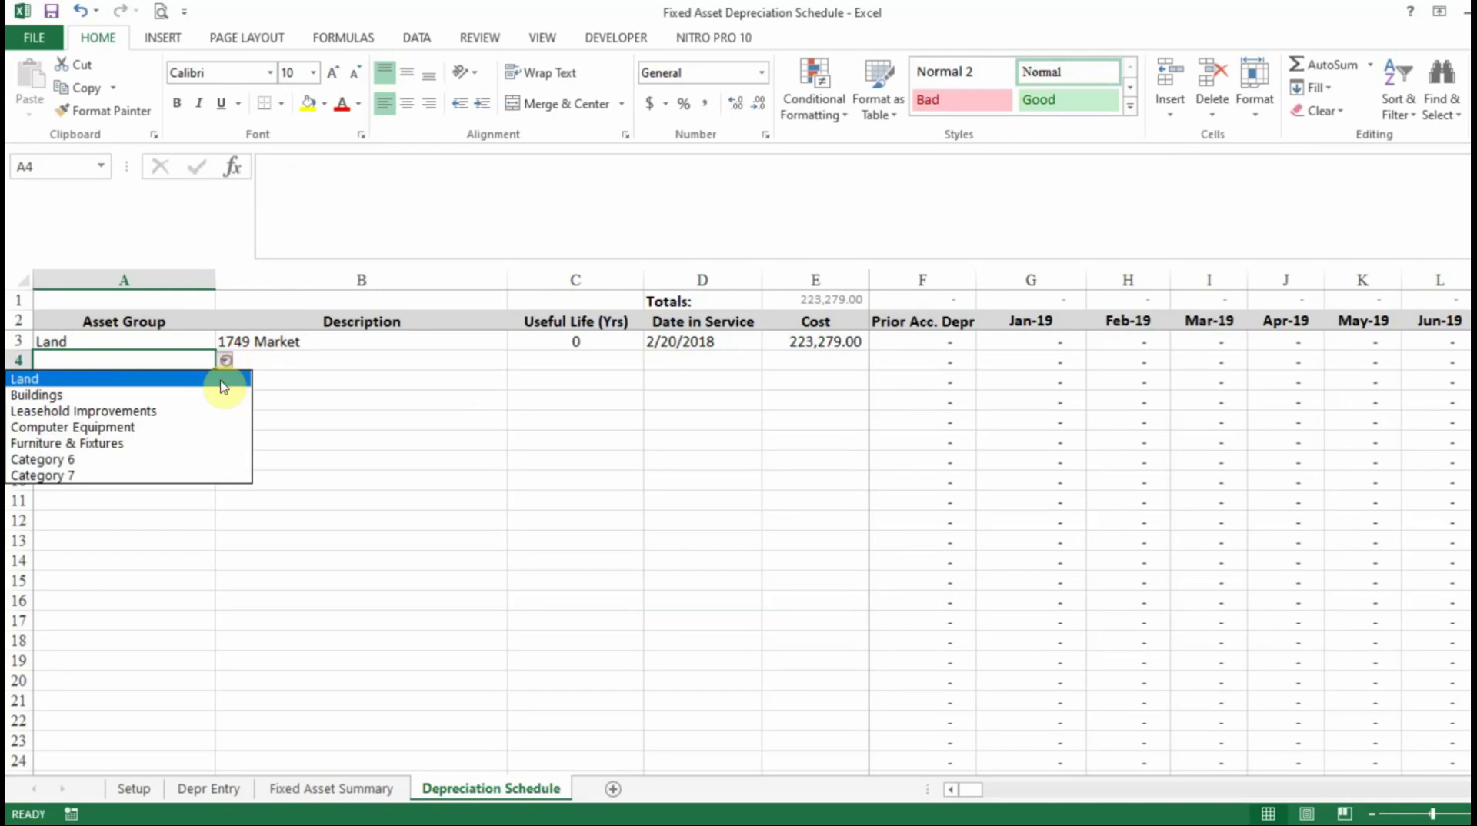
{"action": "left_click", "coordinate": [111, 400]}
{"action": "key", "text": "Right"}
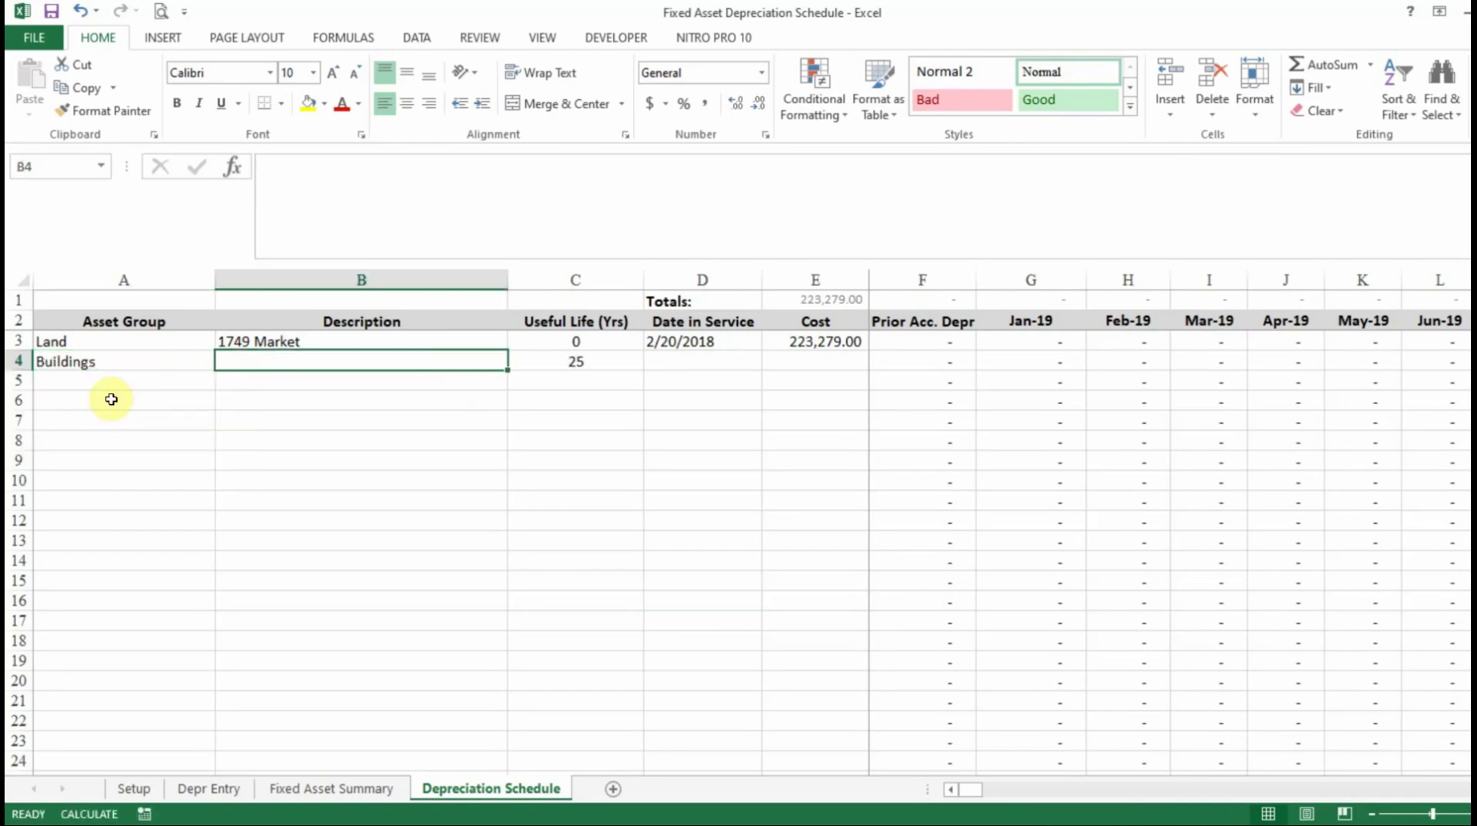
{"action": "type", "text": "1749 Market Building"}
{"action": "key", "text": "ctrl+Return"}
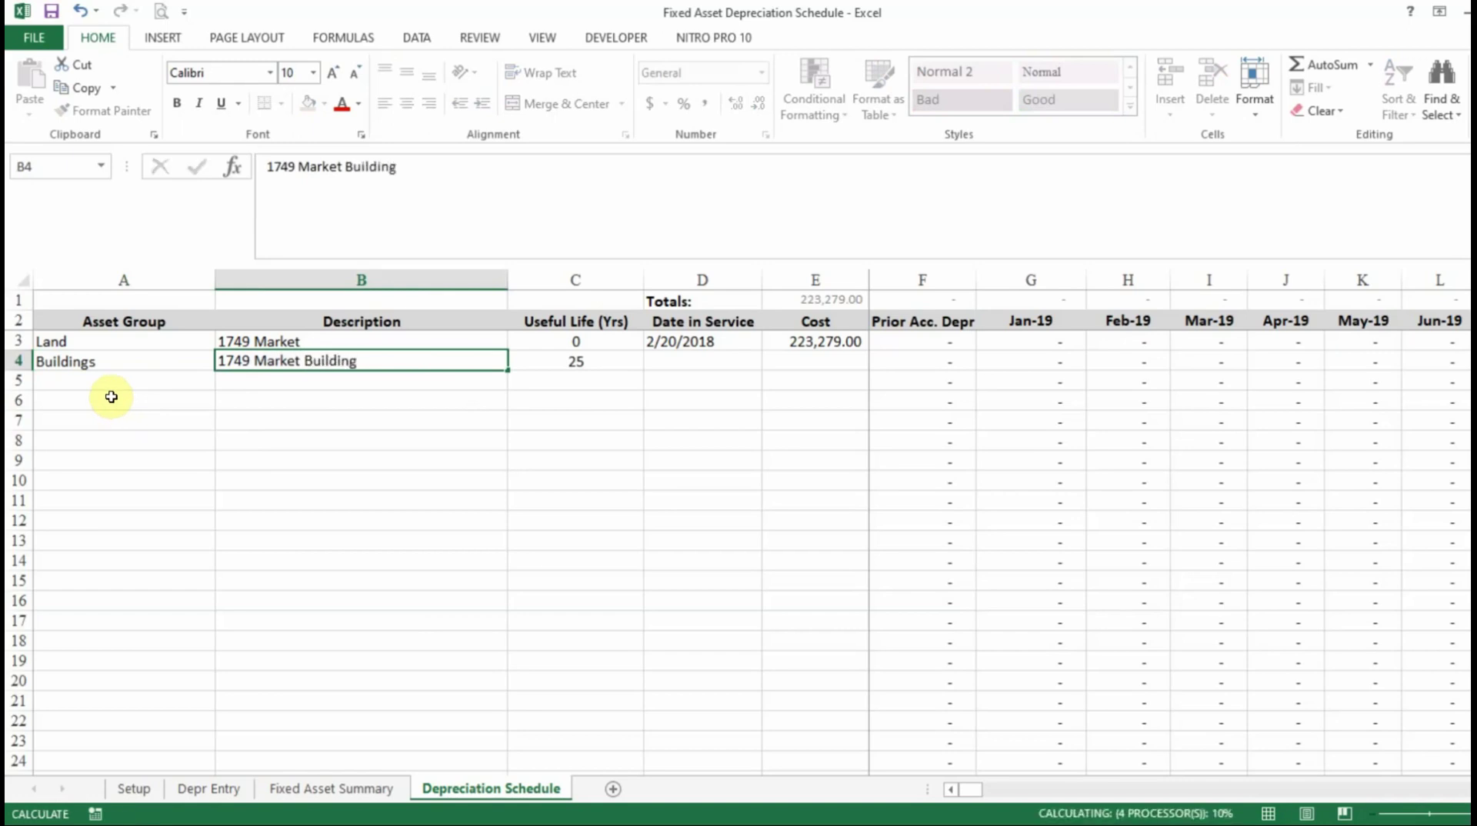
Enter 3/20/19 as the Buildings service date, correcting the mistyped year
{"action": "key", "text": "Tab"}
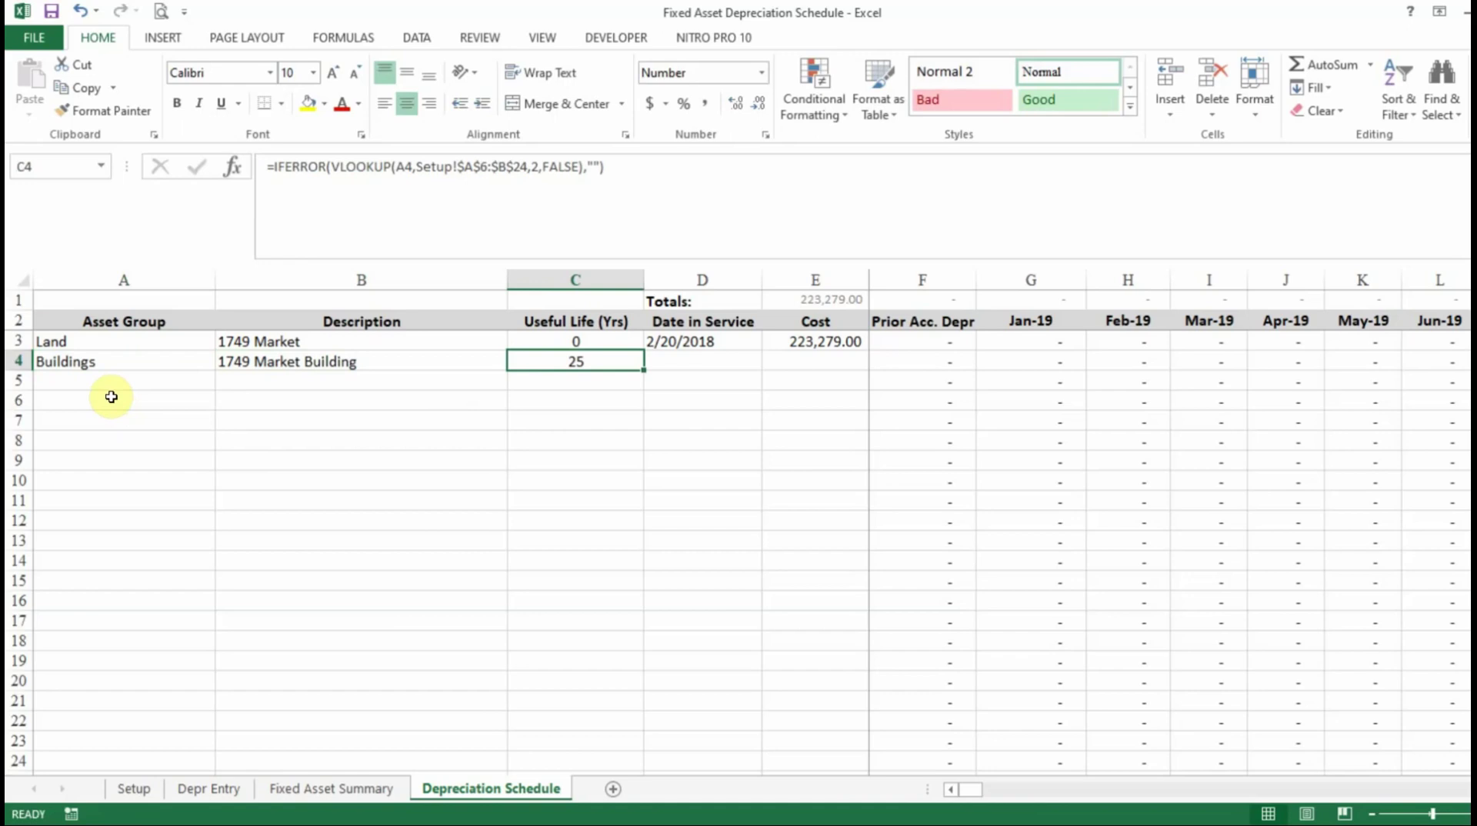
{"action": "key", "text": "Tab"}
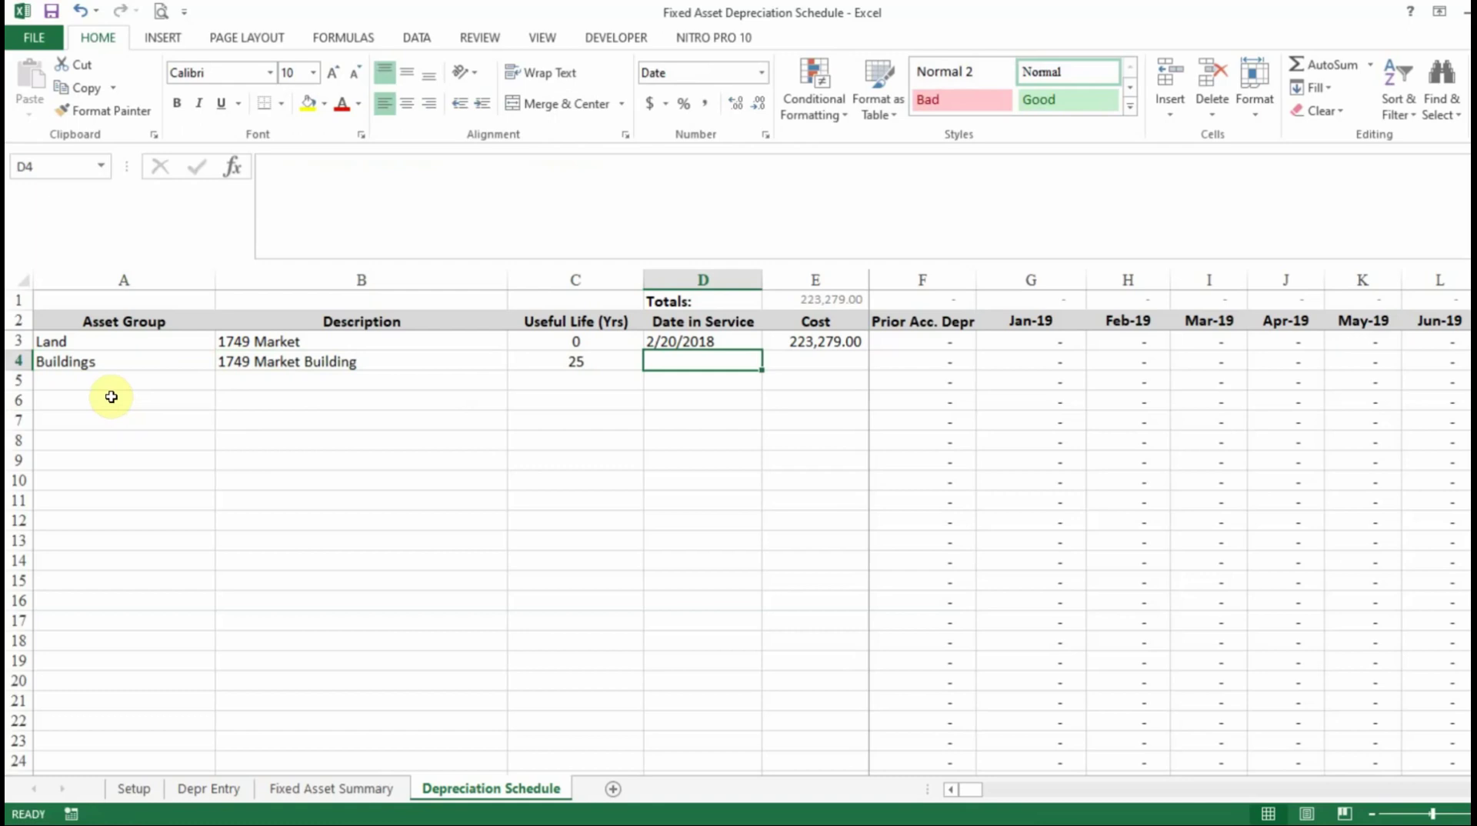
{"action": "type", "text": "3/20/18"}
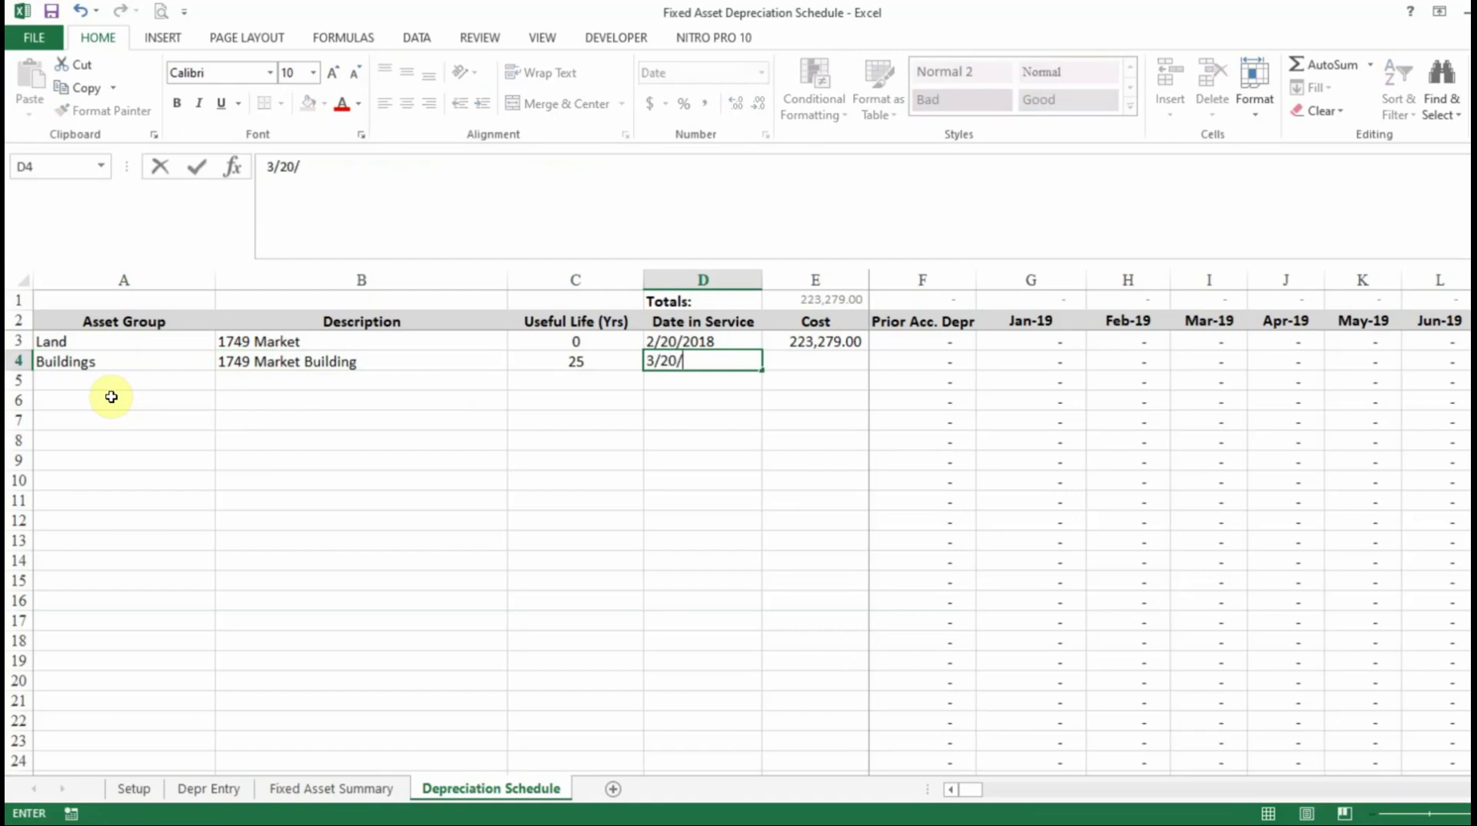
{"action": "key", "text": "BackSpace"}
{"action": "type", "text": "9"}
{"action": "key", "text": "ctrl+Return"}
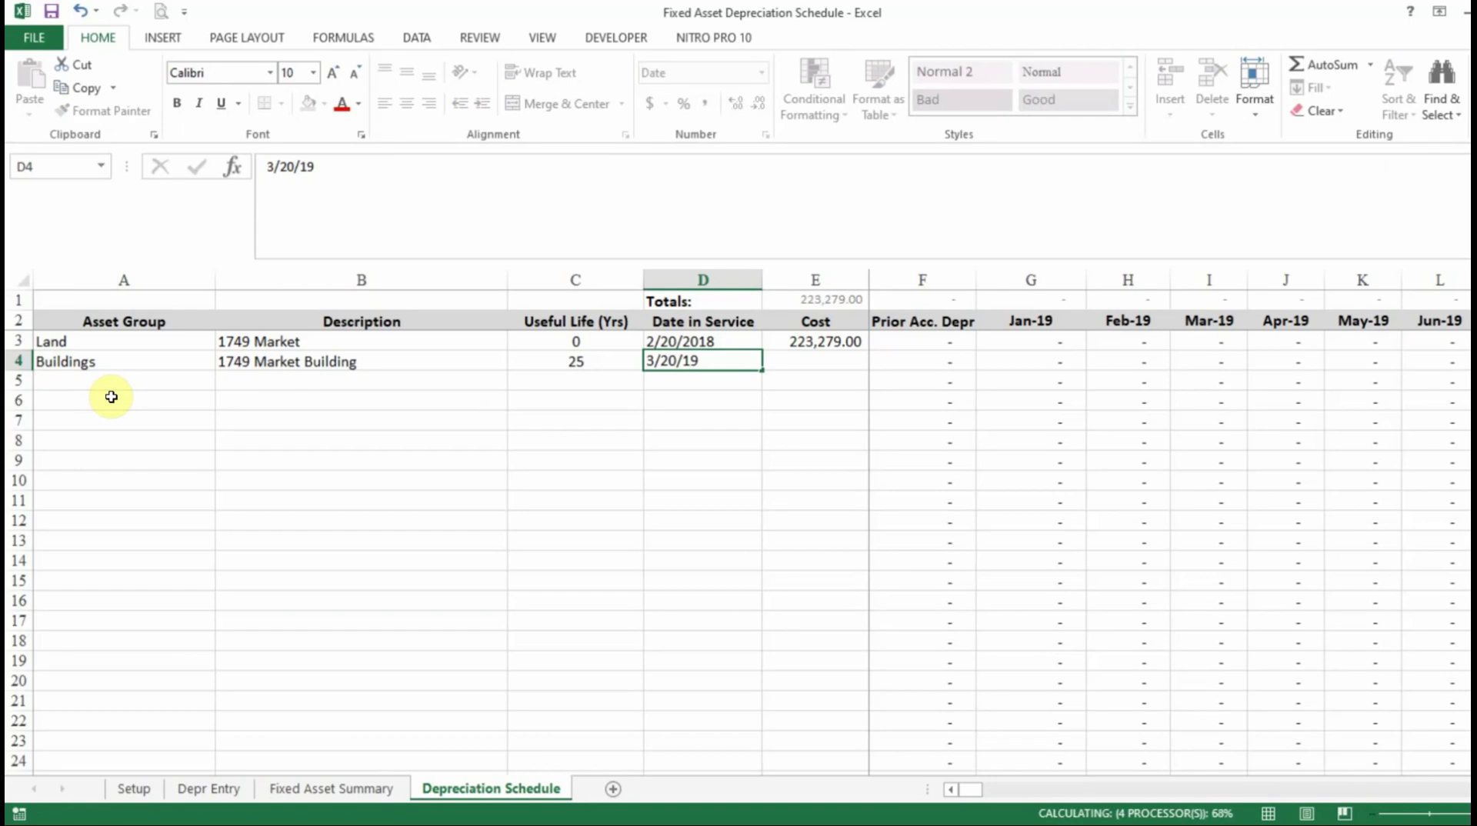
Enter 425,452 as the Buildings cost, fixing a mistyped digit
{"action": "key", "text": "Tab"}
{"action": "type", "text": "4005"}
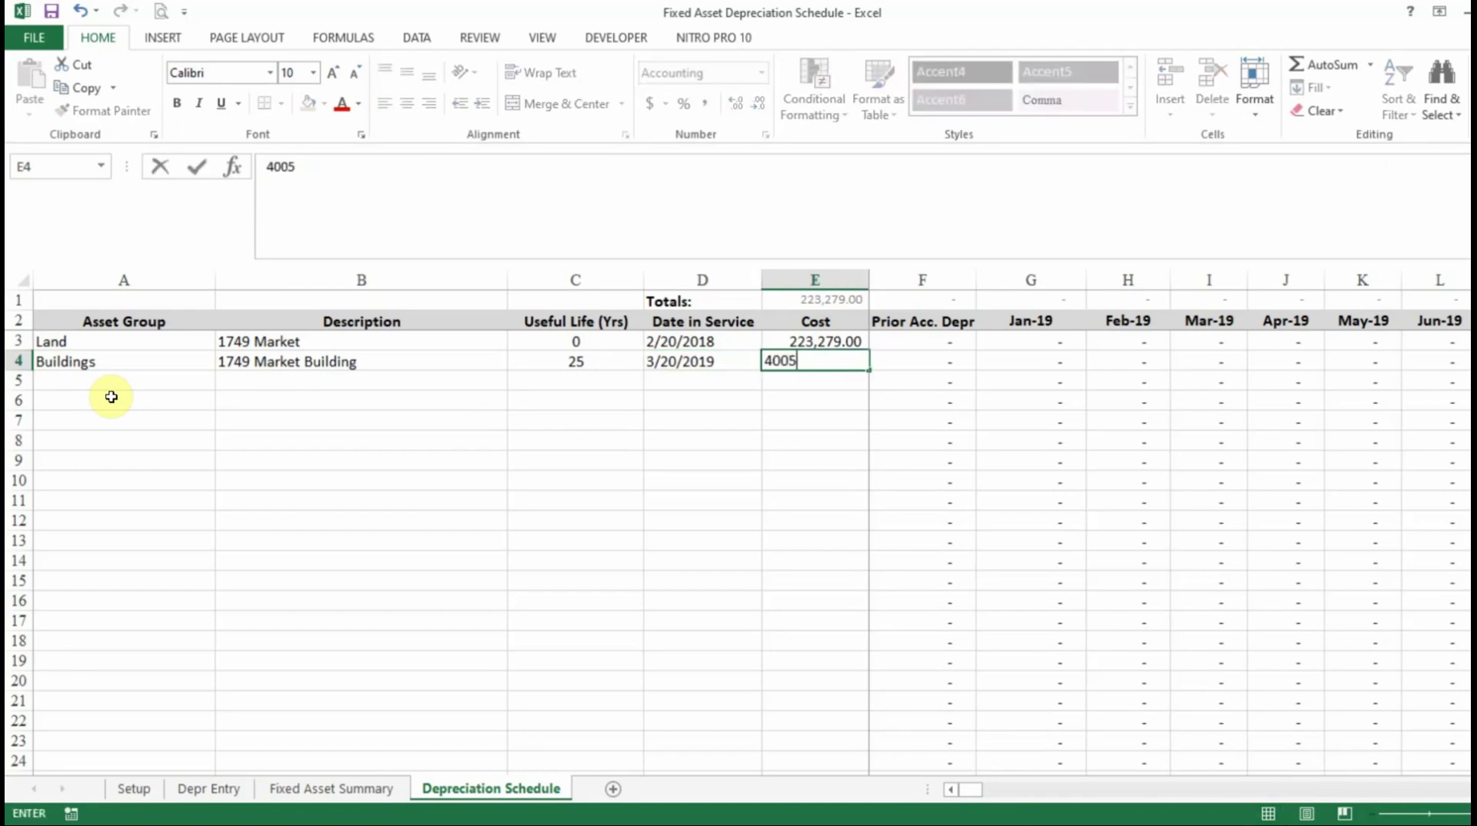
{"action": "key", "text": "BackSpace"}
{"action": "key", "text": "BackSpace"}
{"action": "key", "text": "BackSpace"}
{"action": "type", "text": "25452"}
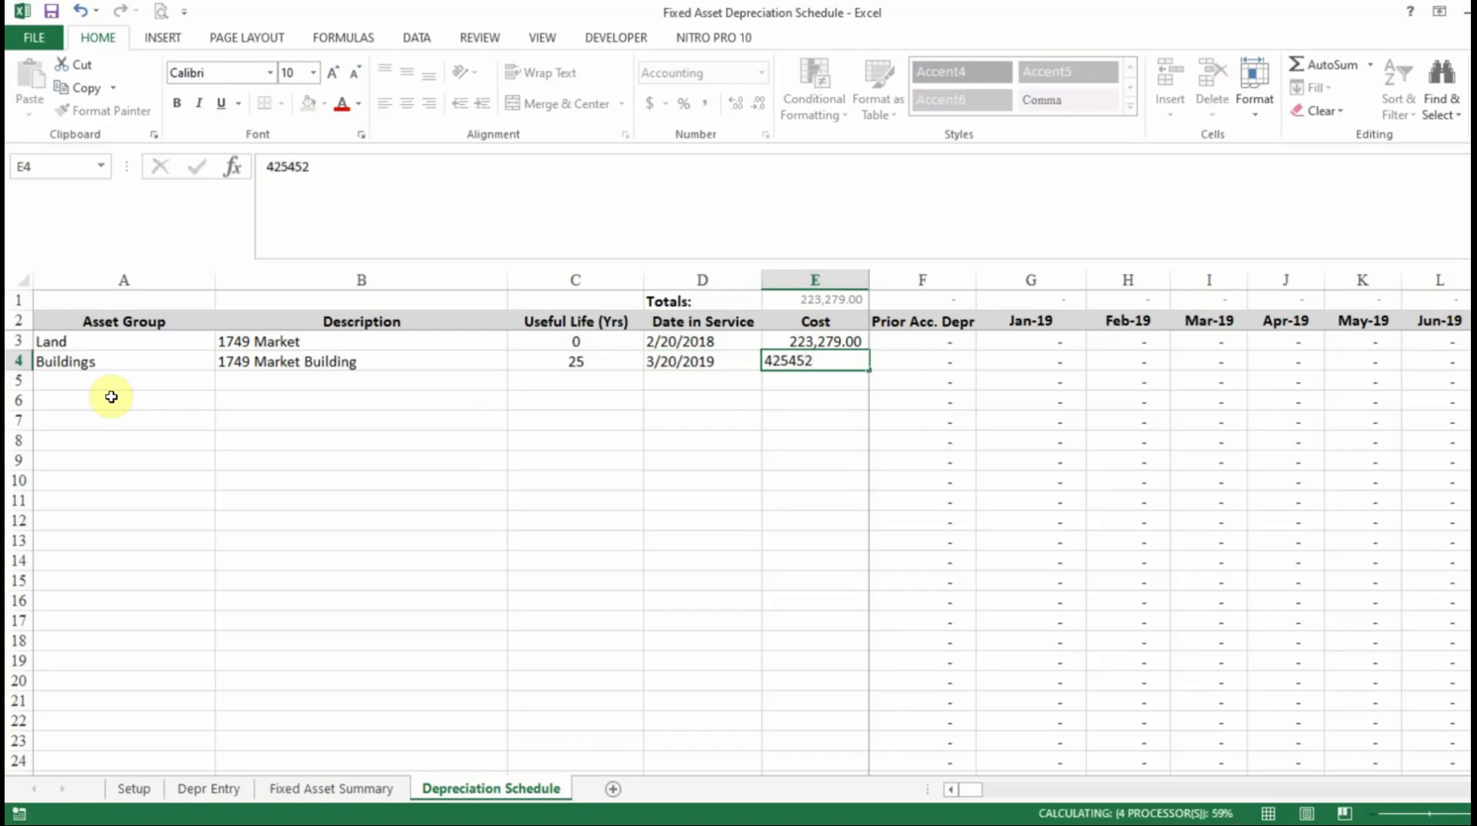
{"action": "key", "text": "Tab"}
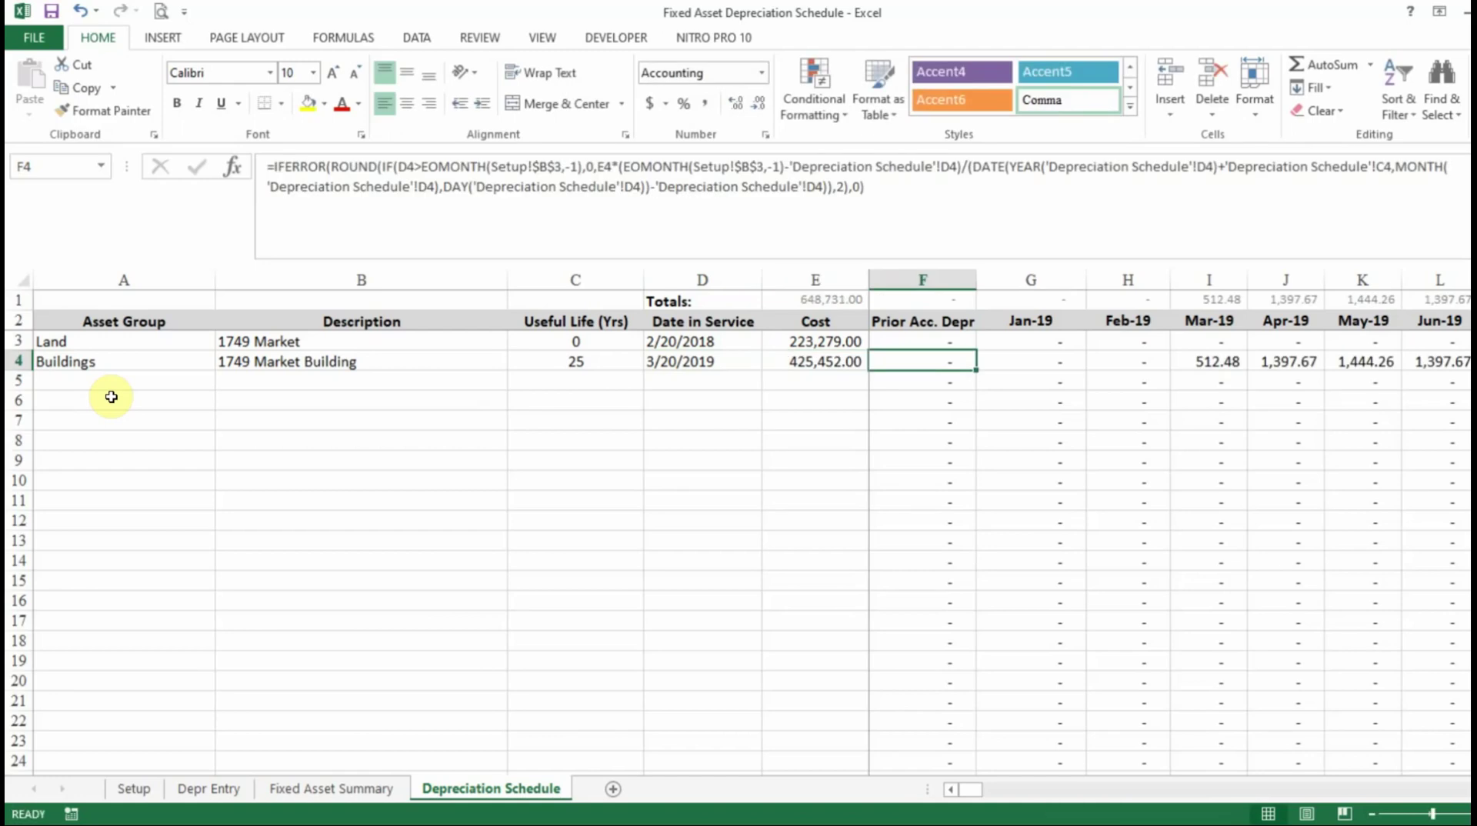
Check row 4's depreciation formulas, starting at 512.48 in Mar-19
{"action": "key", "text": "Right"}
{"action": "key", "text": "Right"}
{"action": "key", "text": "Right"}
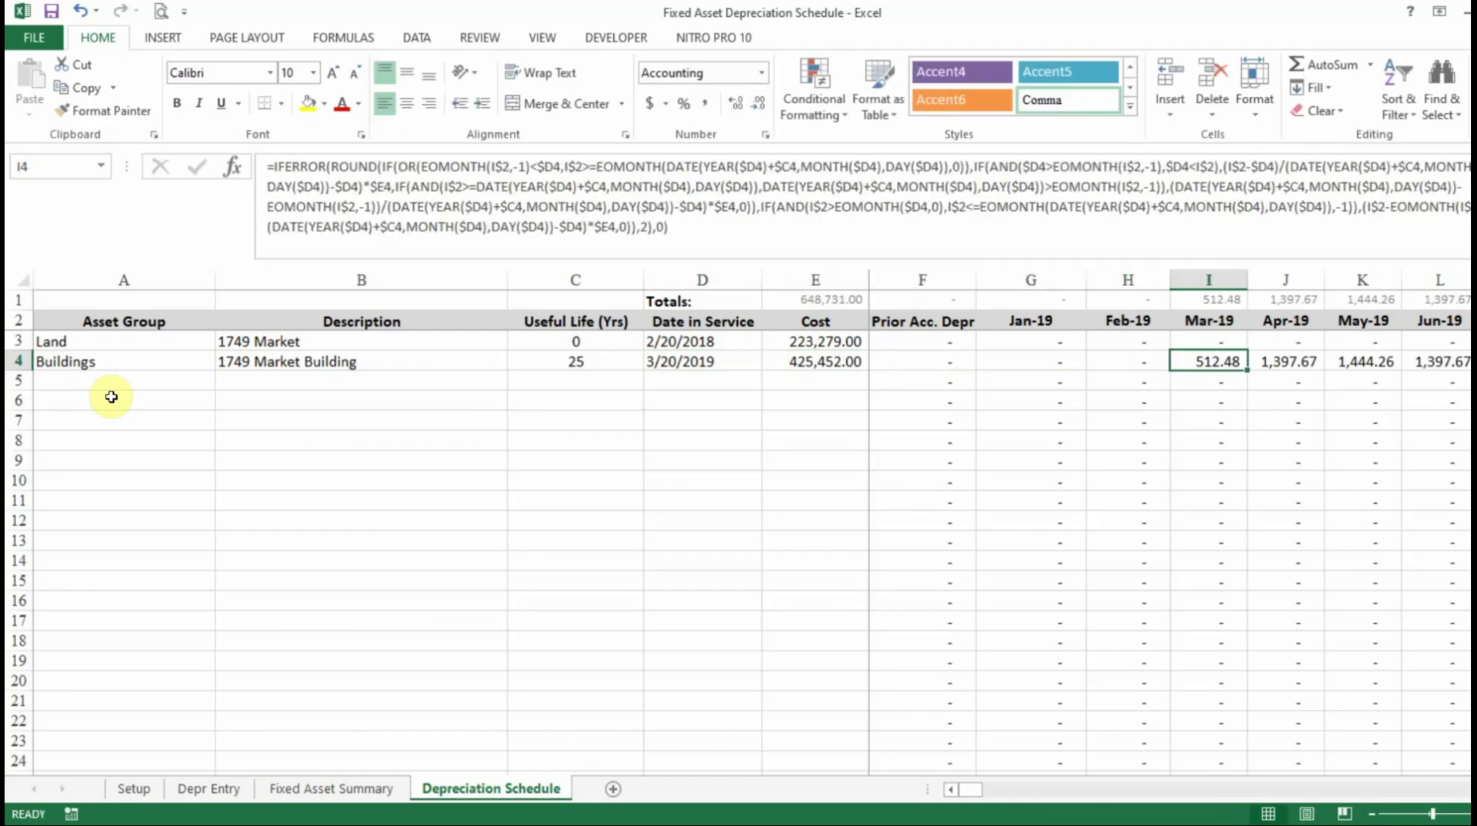
{"action": "key", "text": "Right"}
{"action": "key", "text": "Right"}
{"action": "key", "text": "Right"}
{"action": "key", "text": "Right"}
{"action": "key", "text": "Right"}
{"action": "key", "text": "Right"}
{"action": "key", "text": "Right"}
{"action": "key", "text": "Right"}
{"action": "key", "text": "Left"}
{"action": "key", "text": "Left"}
{"action": "key", "text": "Left"}
{"action": "key", "text": "Left"}
{"action": "key", "text": "Left"}
{"action": "key", "text": "Left"}
{"action": "key", "text": "Left"}
{"action": "key", "text": "Left"}
{"action": "key", "text": "Left"}
{"action": "key", "text": "Left"}
{"action": "key", "text": "Left"}
{"action": "key", "text": "Left"}
{"action": "key", "text": "Left"}
{"action": "key", "text": "Left"}
{"action": "key", "text": "Left"}
{"action": "key", "text": "Left"}
{"action": "key", "text": "Right"}
{"action": "key", "text": "Right"}
{"action": "key", "text": "Right"}
{"action": "key", "text": "Right"}
{"action": "key", "text": "Right"}
{"action": "key", "text": "Left"}
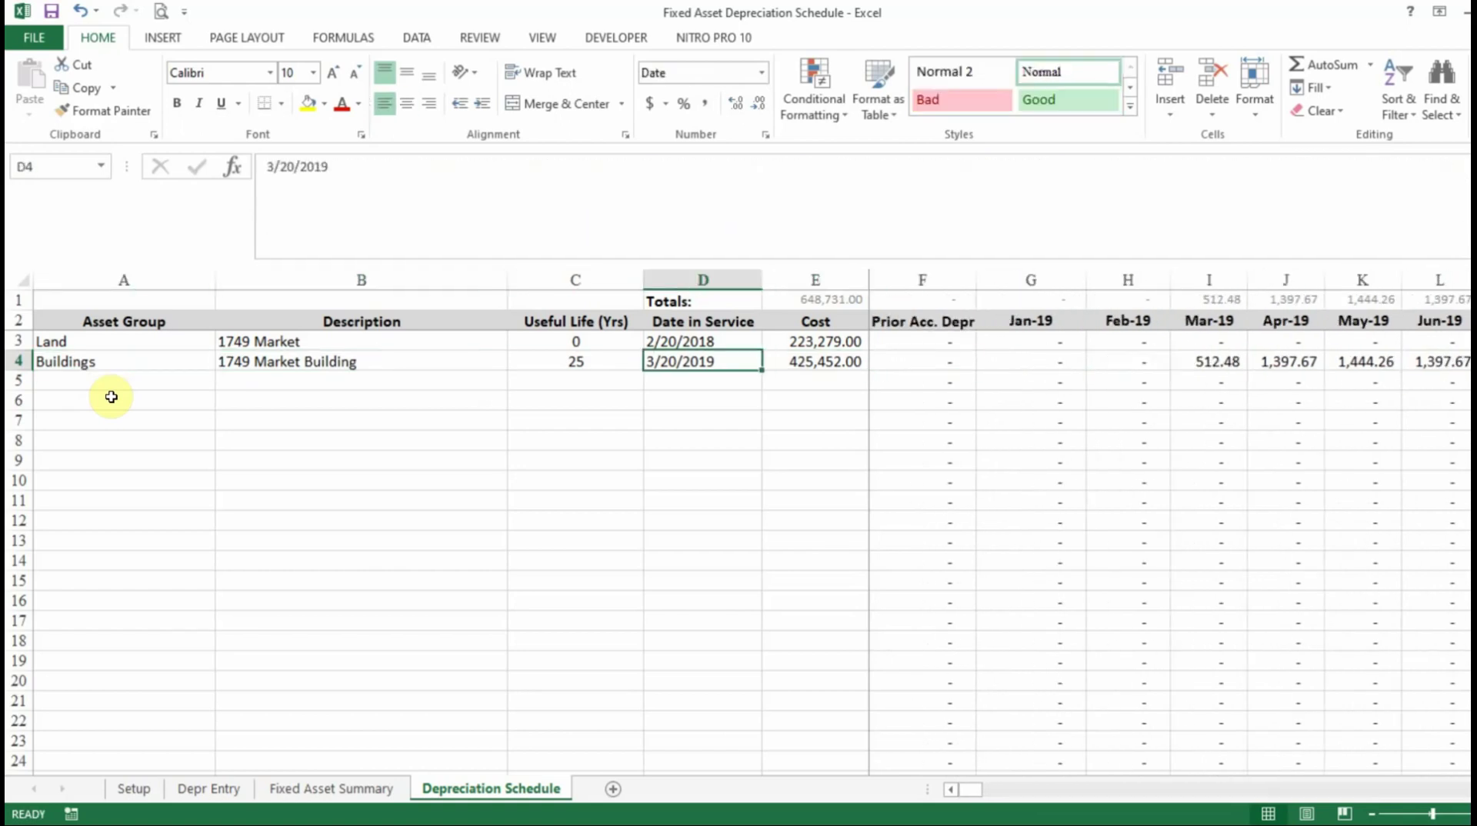
{"action": "key", "text": "Left"}
{"action": "key", "text": "Left"}
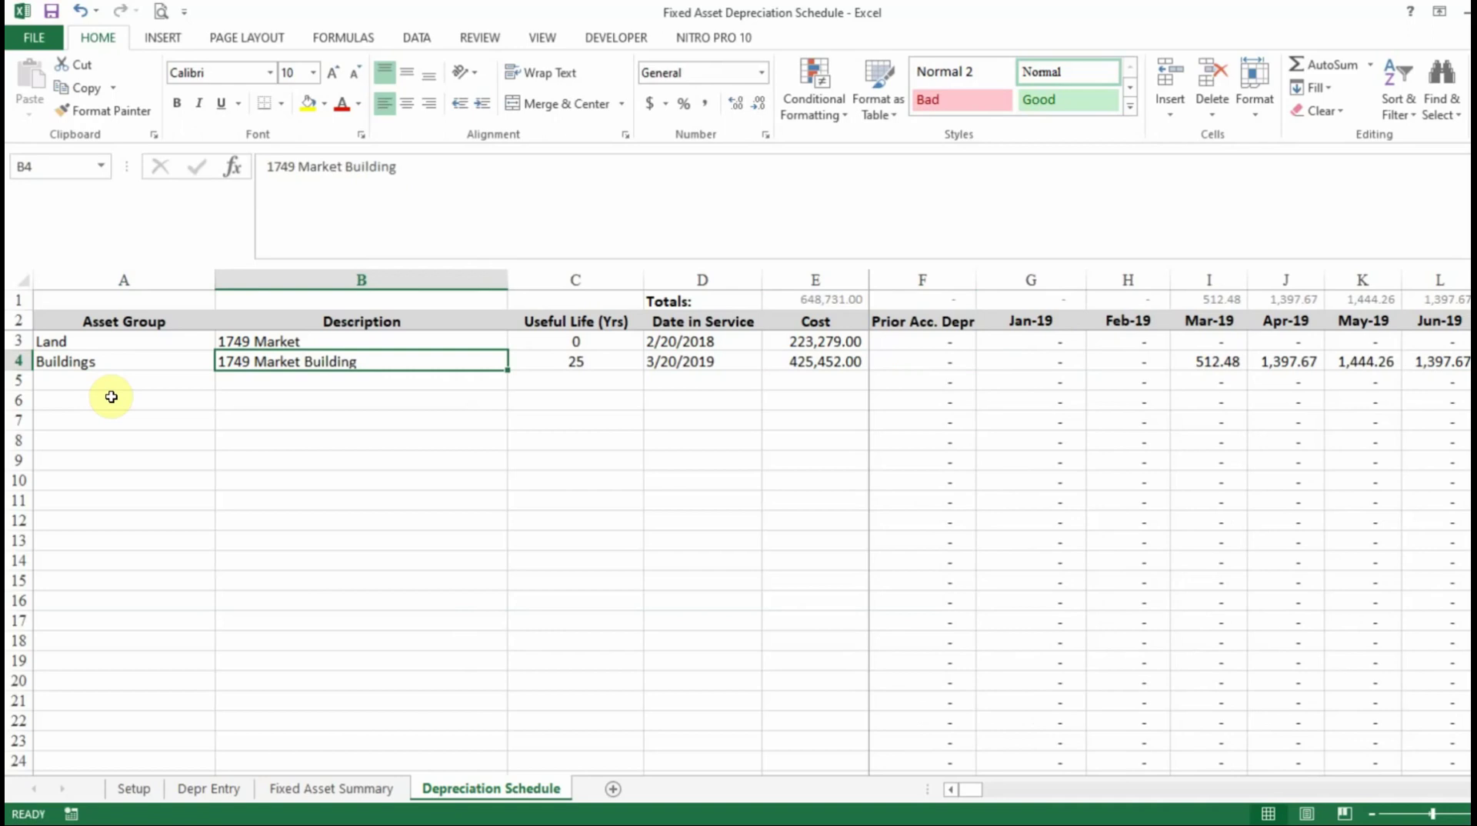
{"action": "key", "text": "Right"}
{"action": "key", "text": "Right"}
{"action": "key", "text": "Right"}
{"action": "key", "text": "Left"}
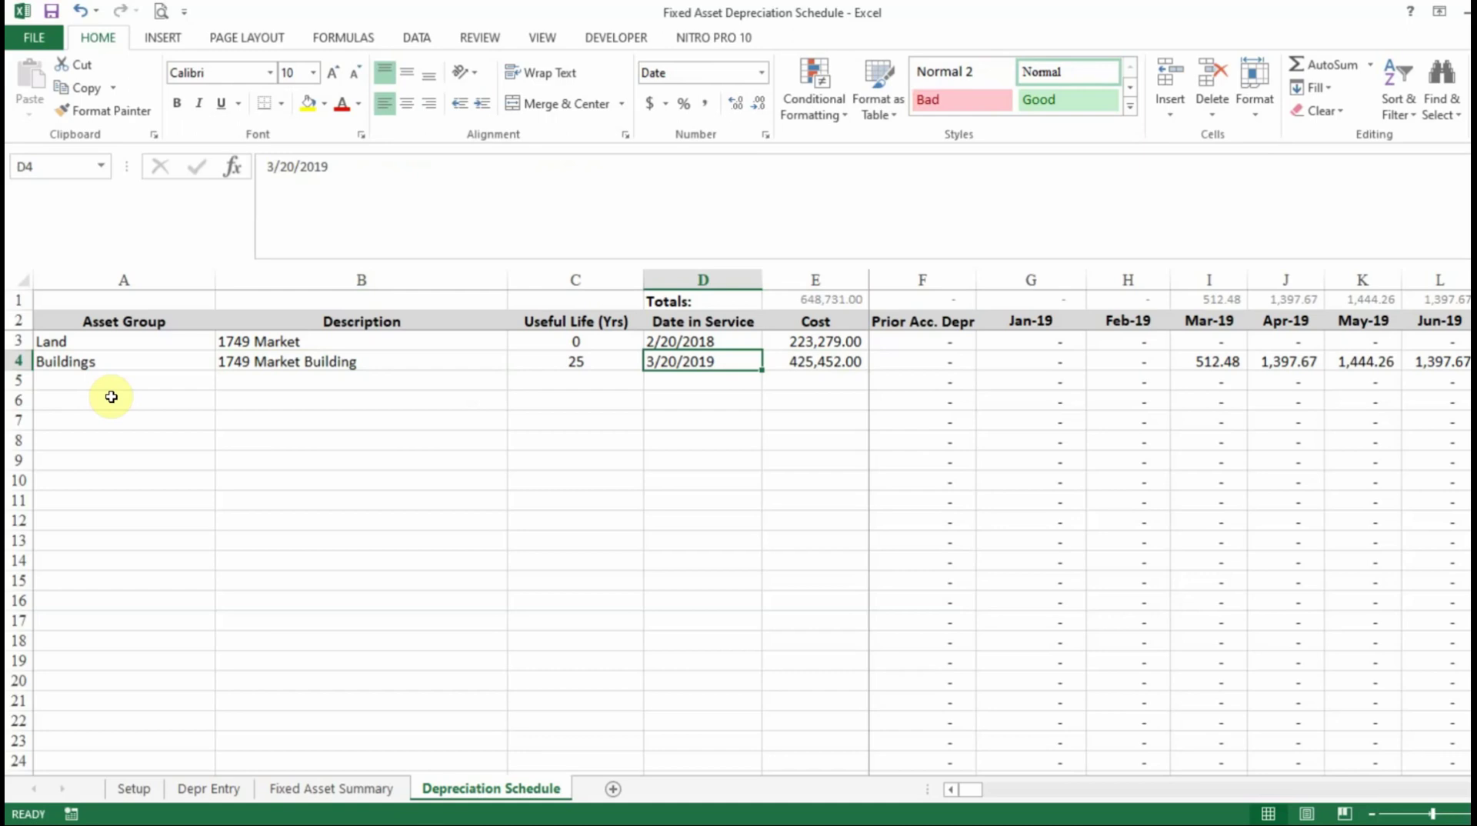
{"action": "key", "text": "Down"}
{"action": "key", "text": "Left"}
{"action": "key", "text": "Left"}
{"action": "key", "text": "Left"}
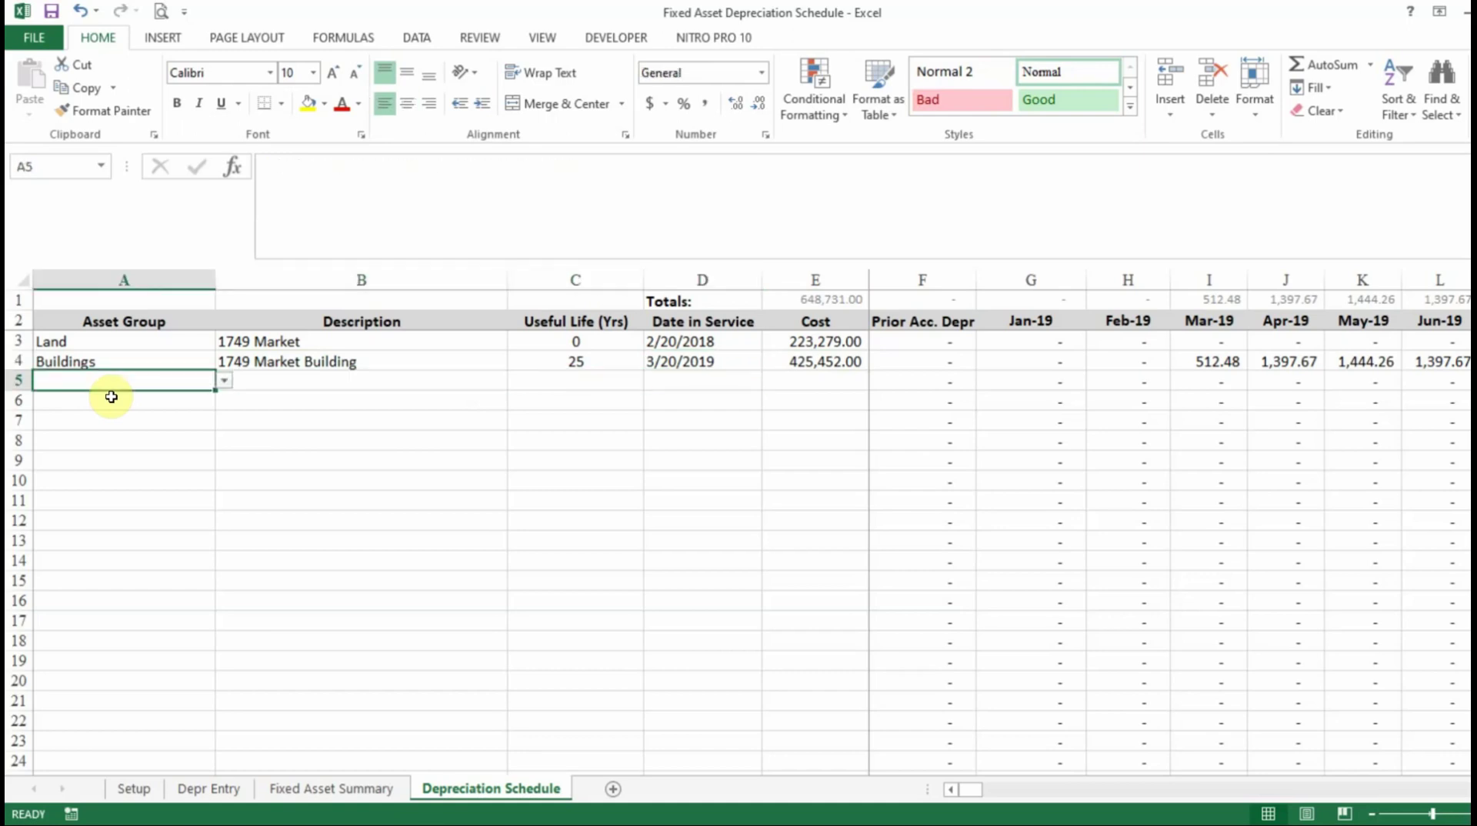
Set row 5's asset group to Computer Equipment with description 'Computer Equipment'
{"action": "left_click", "coordinate": [224, 381]}
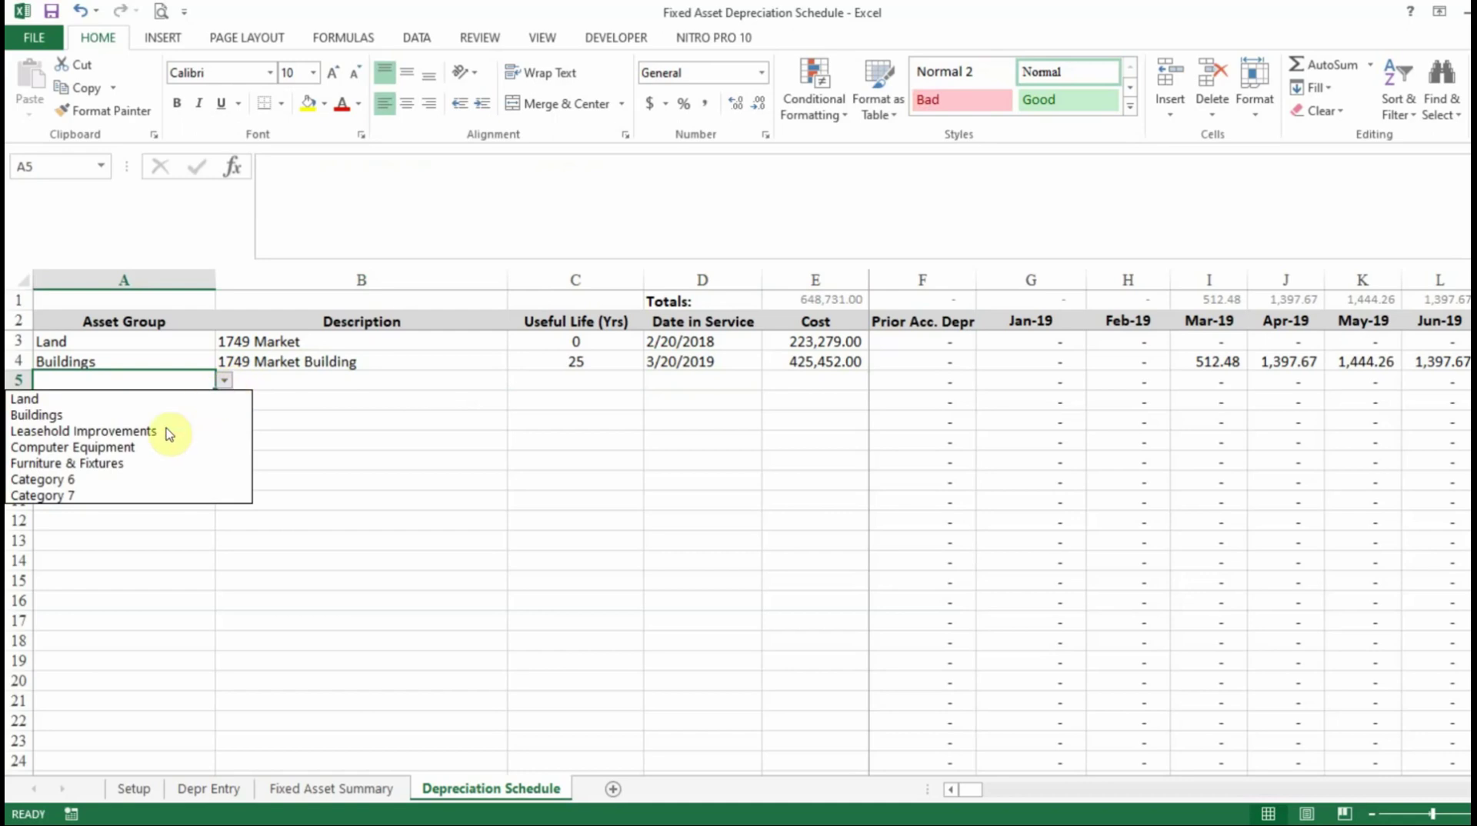
{"action": "left_click", "coordinate": [129, 449]}
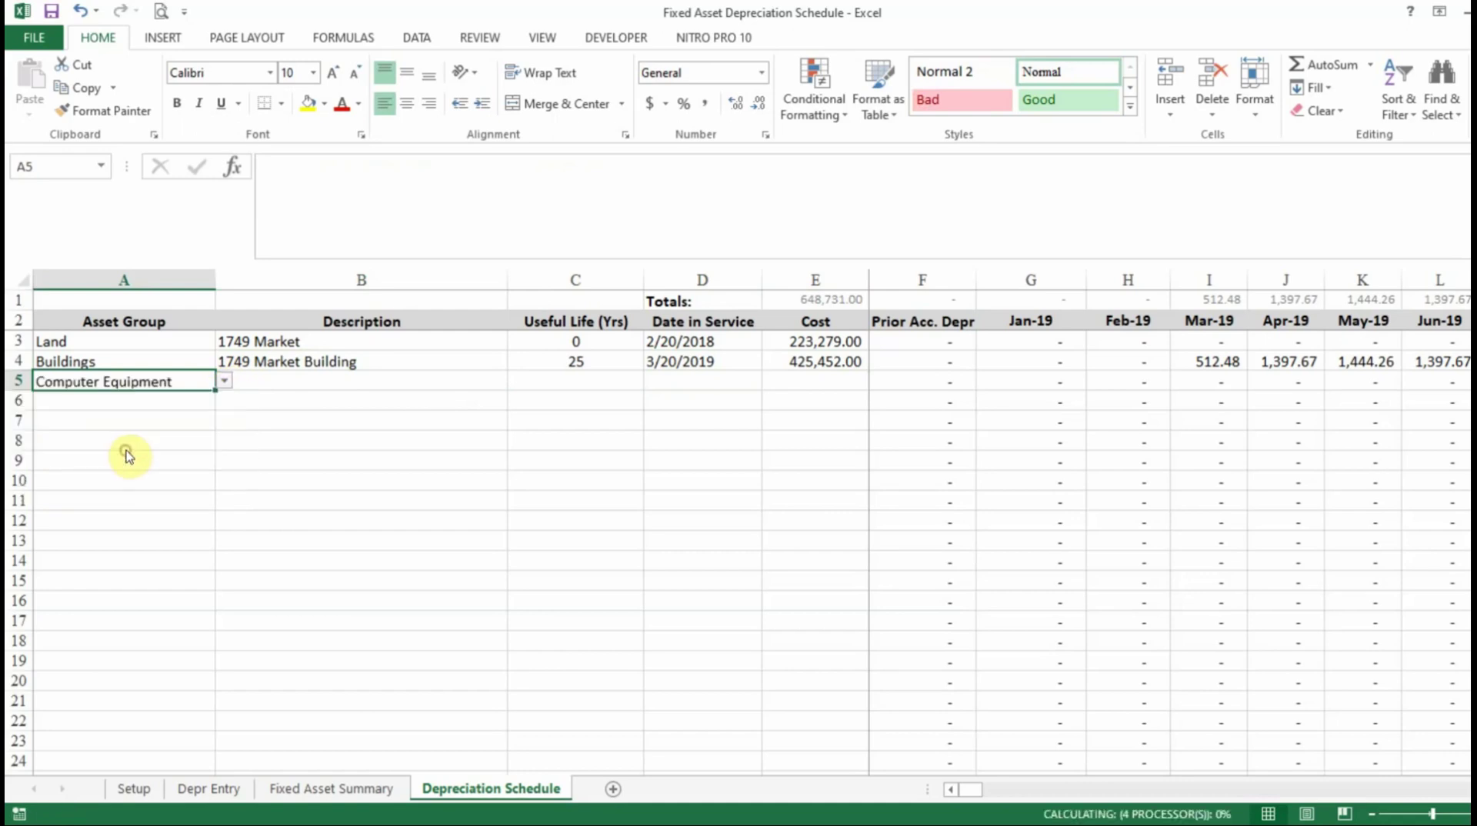
{"action": "key", "text": "Tab"}
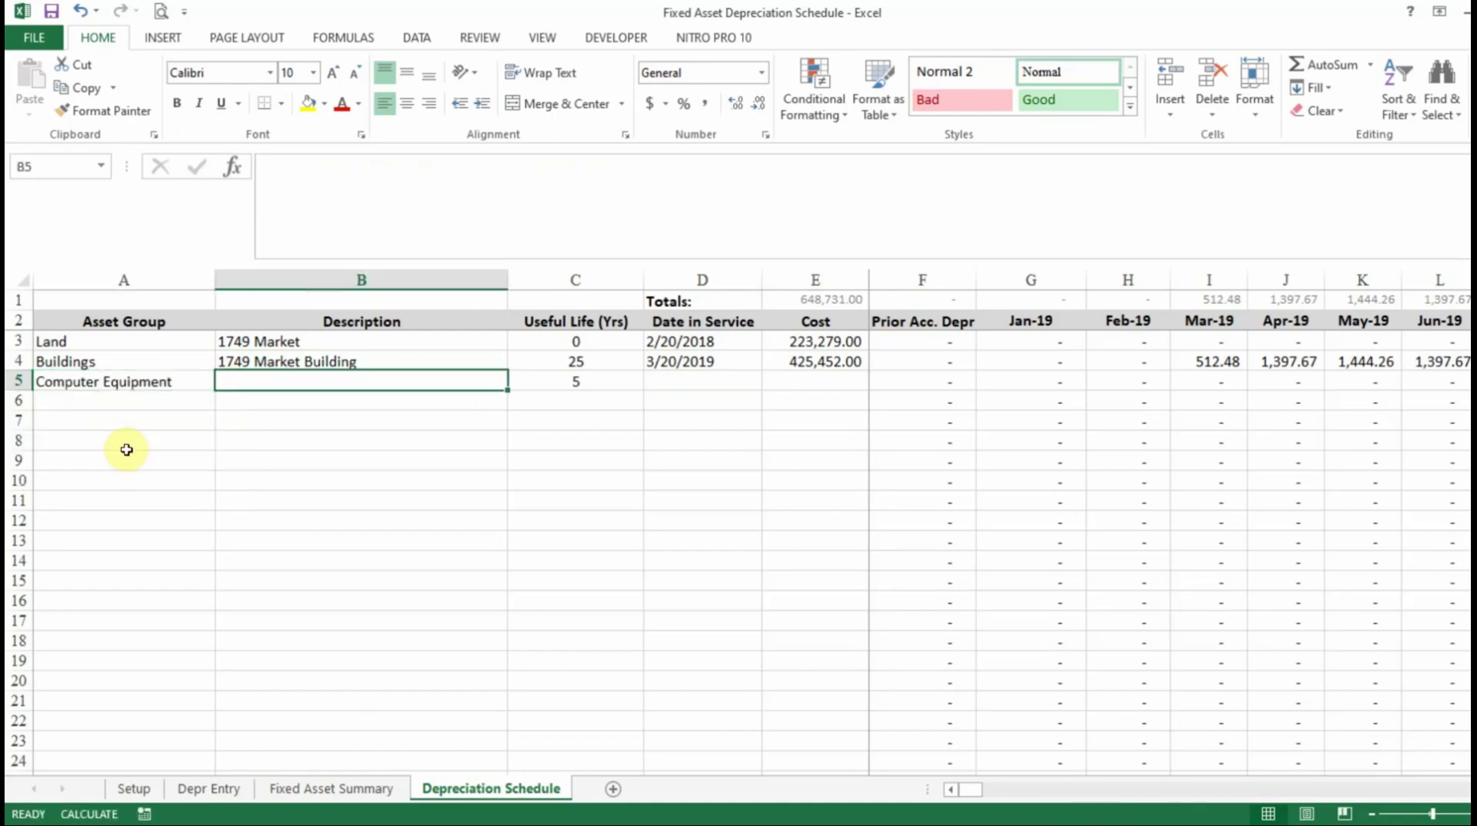
{"action": "type", "text": "Compu"}
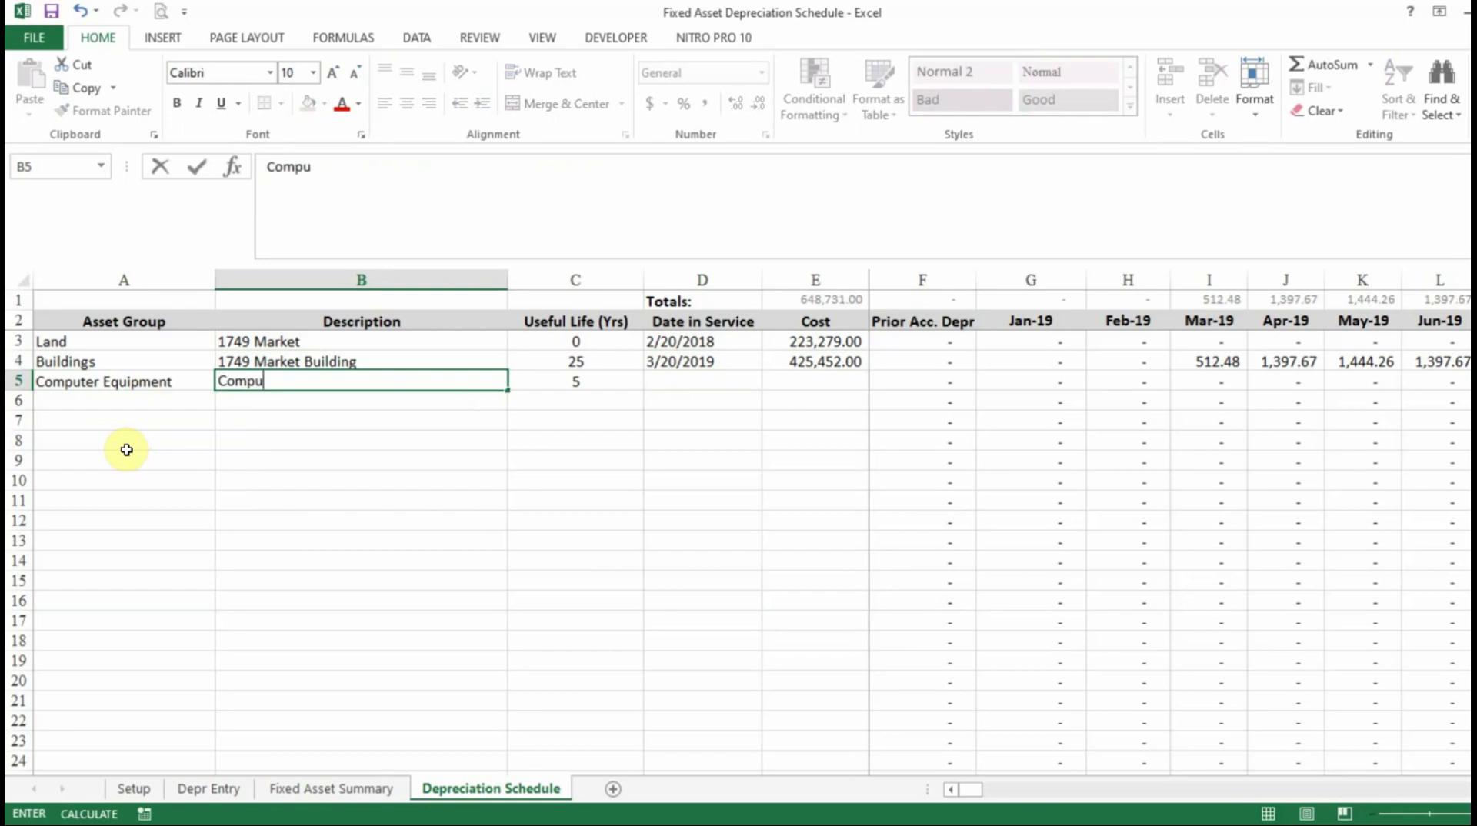
{"action": "type", "text": "ter Equipment"}
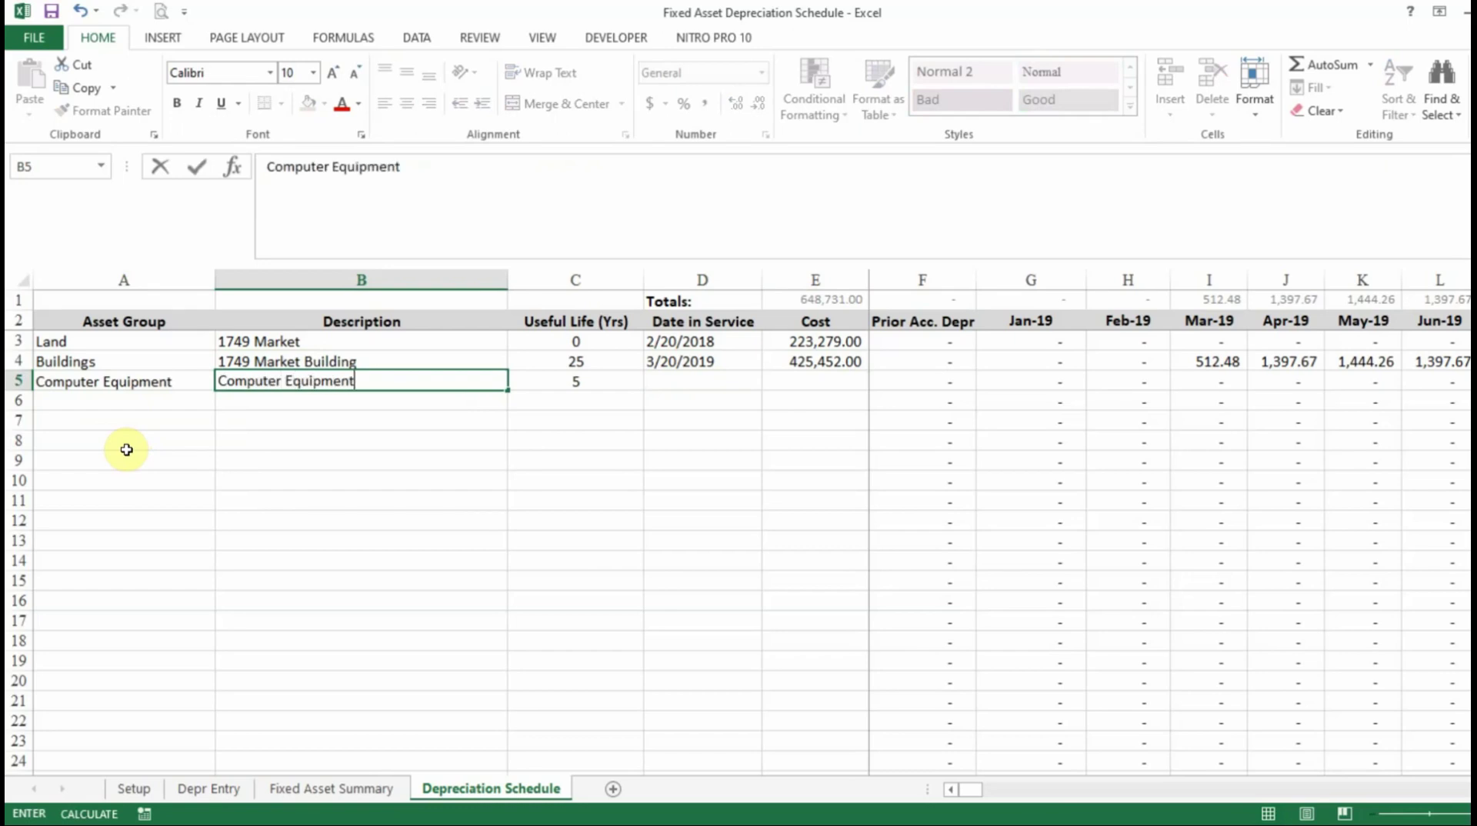
{"action": "key", "text": "ctrl+Return"}
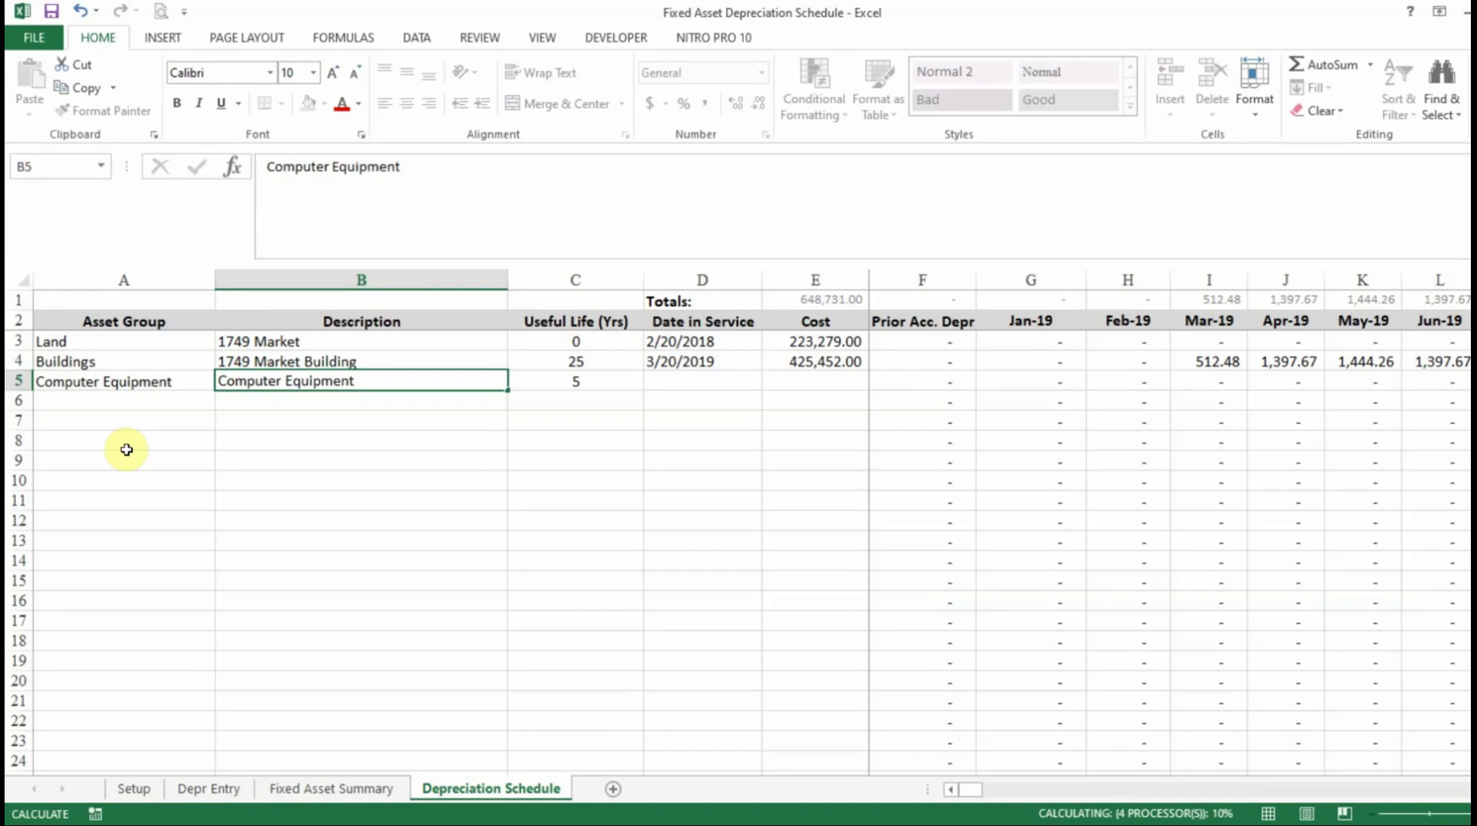
Enter service date 5/25/2017 and cost 17,828 for the computer equipment
{"action": "key", "text": "Tab"}
{"action": "key", "text": "Tab"}
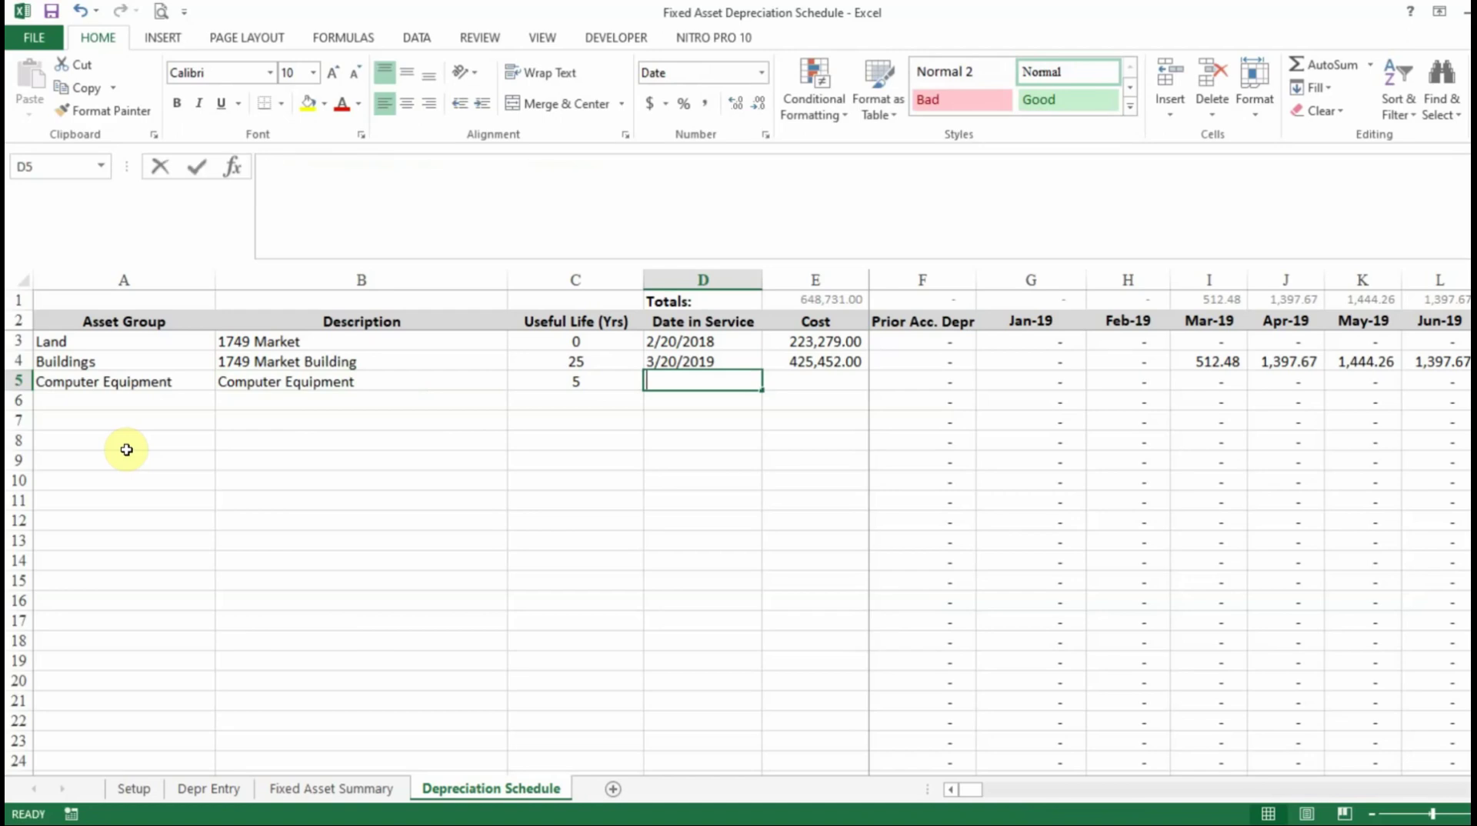
{"action": "type", "text": "5/25/2017"}
{"action": "key", "text": "Return"}
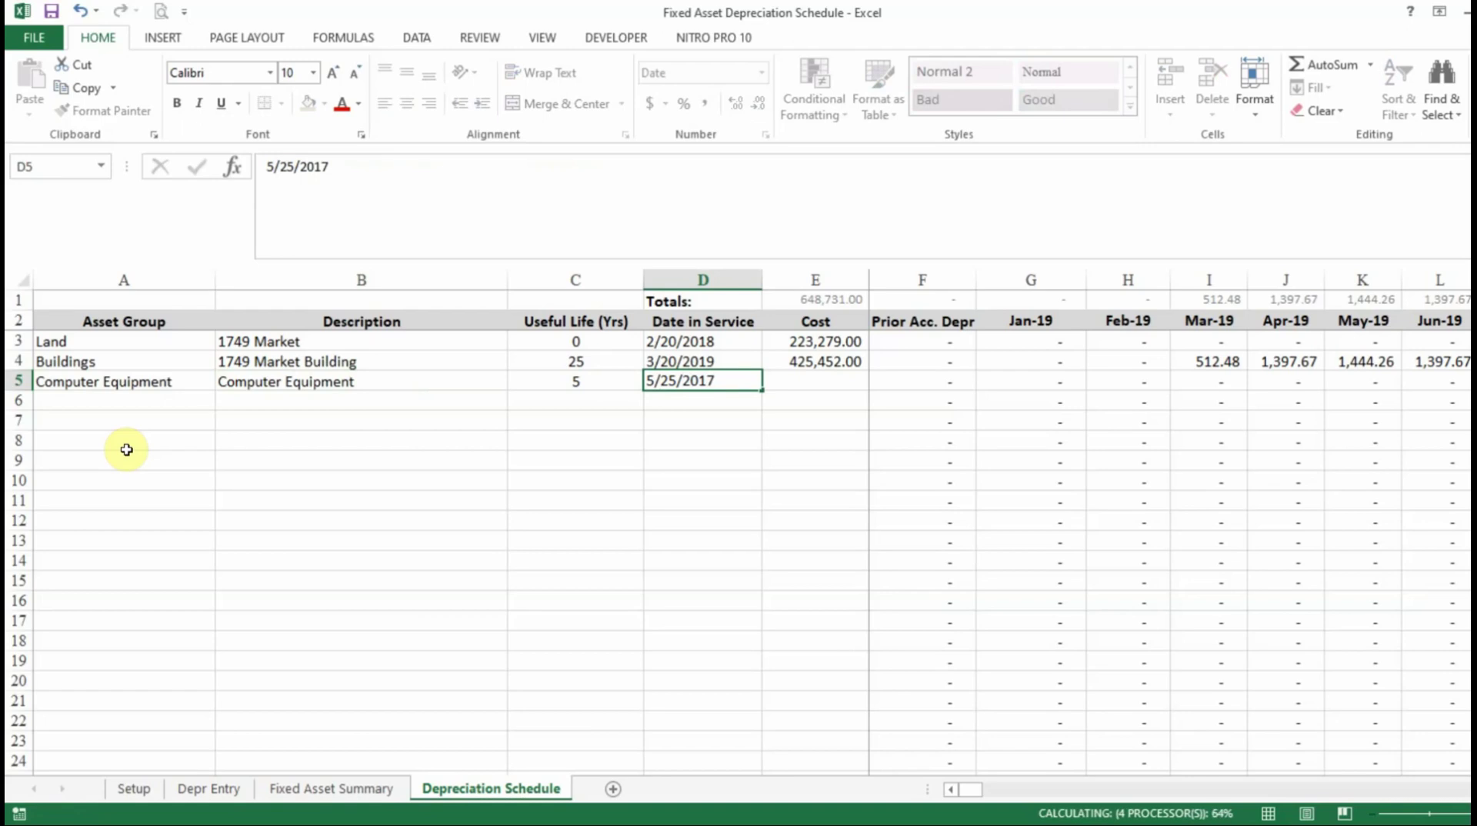
{"action": "key", "text": "Right"}
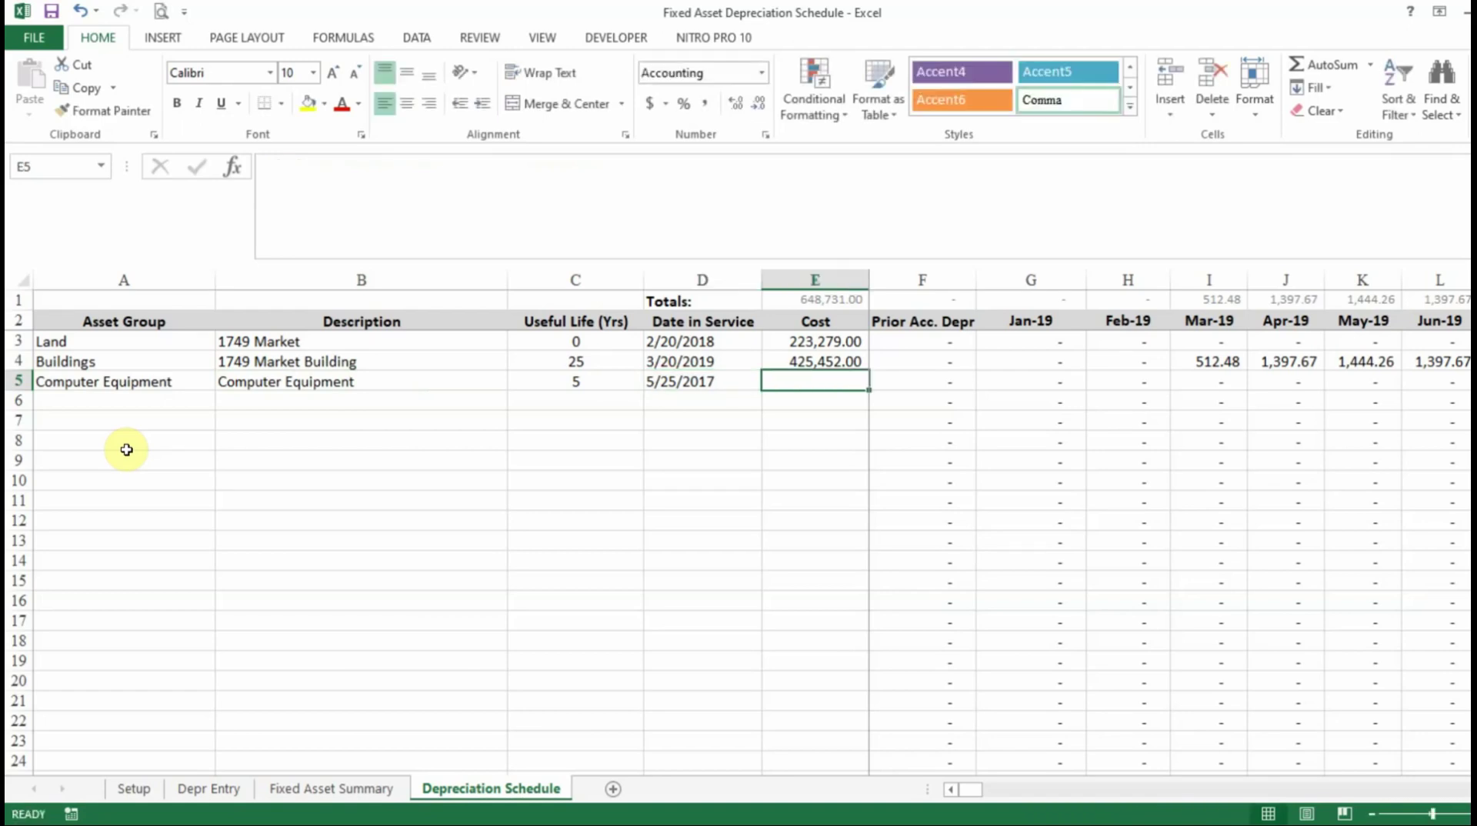
{"action": "type", "text": "17828"}
{"action": "key", "text": "ctrl+Return"}
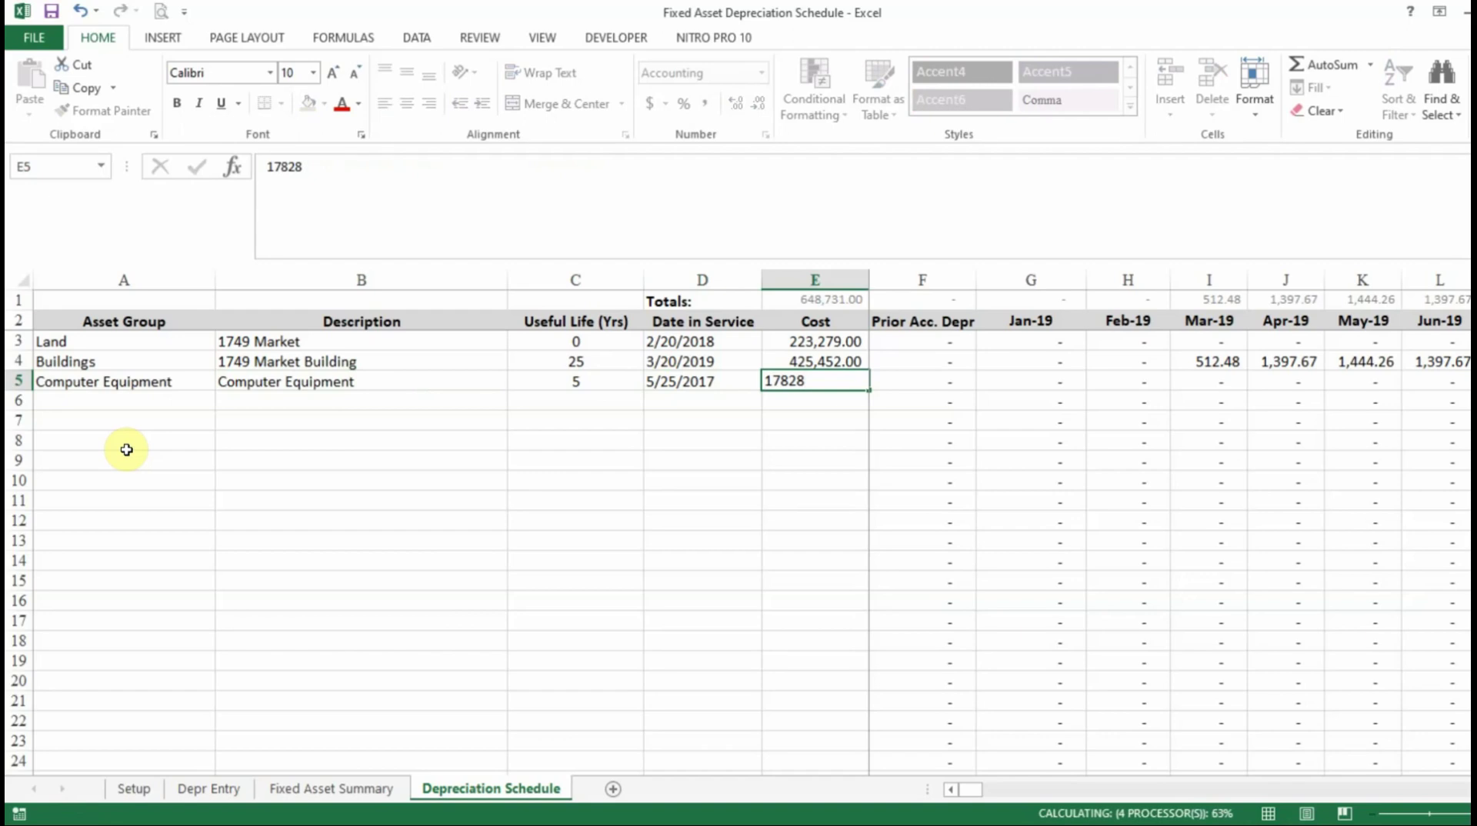
Verify row 5's prior accumulated depreciation of 5,711.60 and Jan-19 depreciation of 302.67
{"action": "key", "text": "Right"}
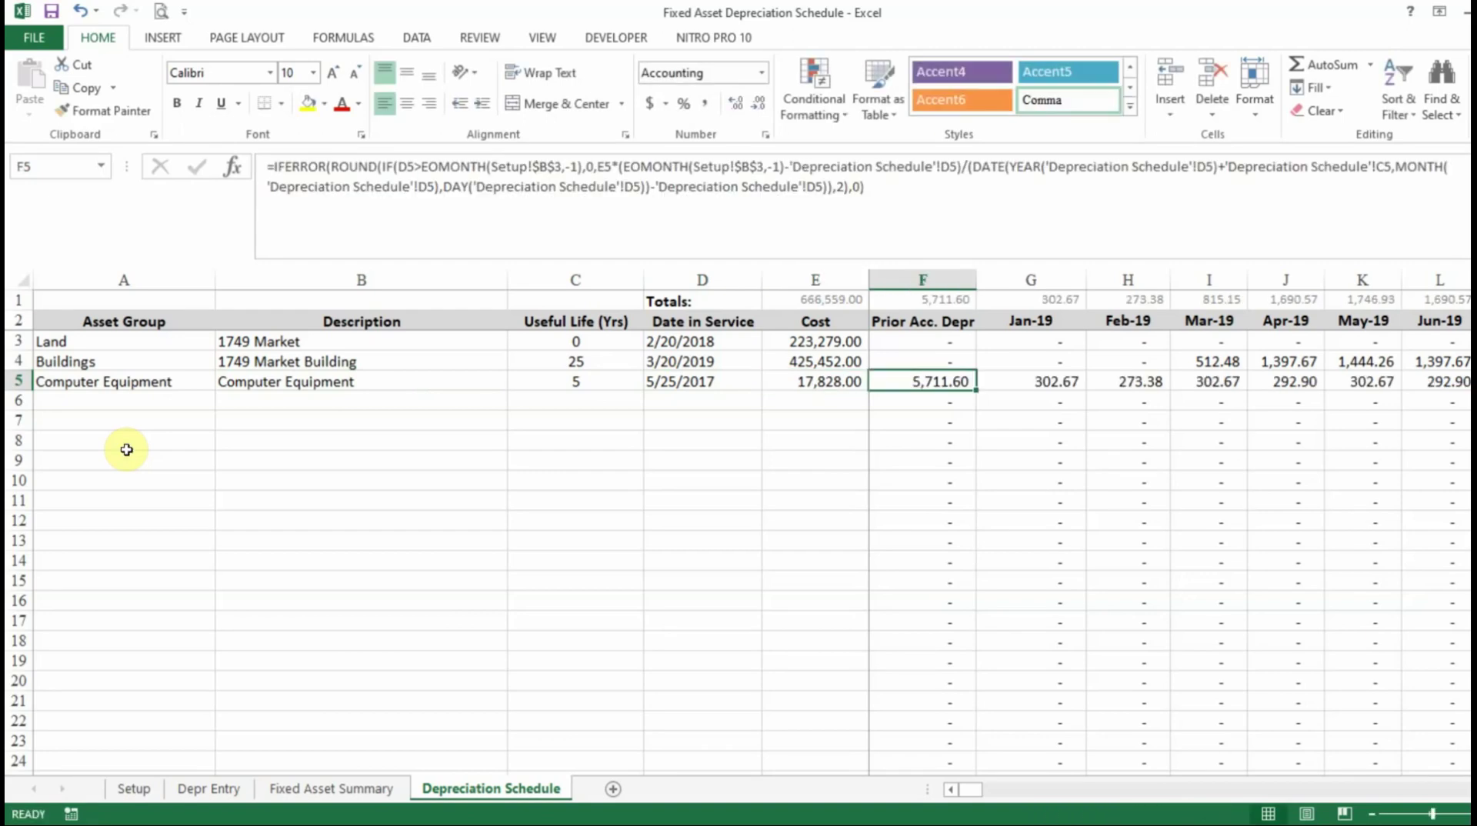
{"action": "key", "text": "Left"}
{"action": "key", "text": "Right"}
{"action": "key", "text": "Right"}
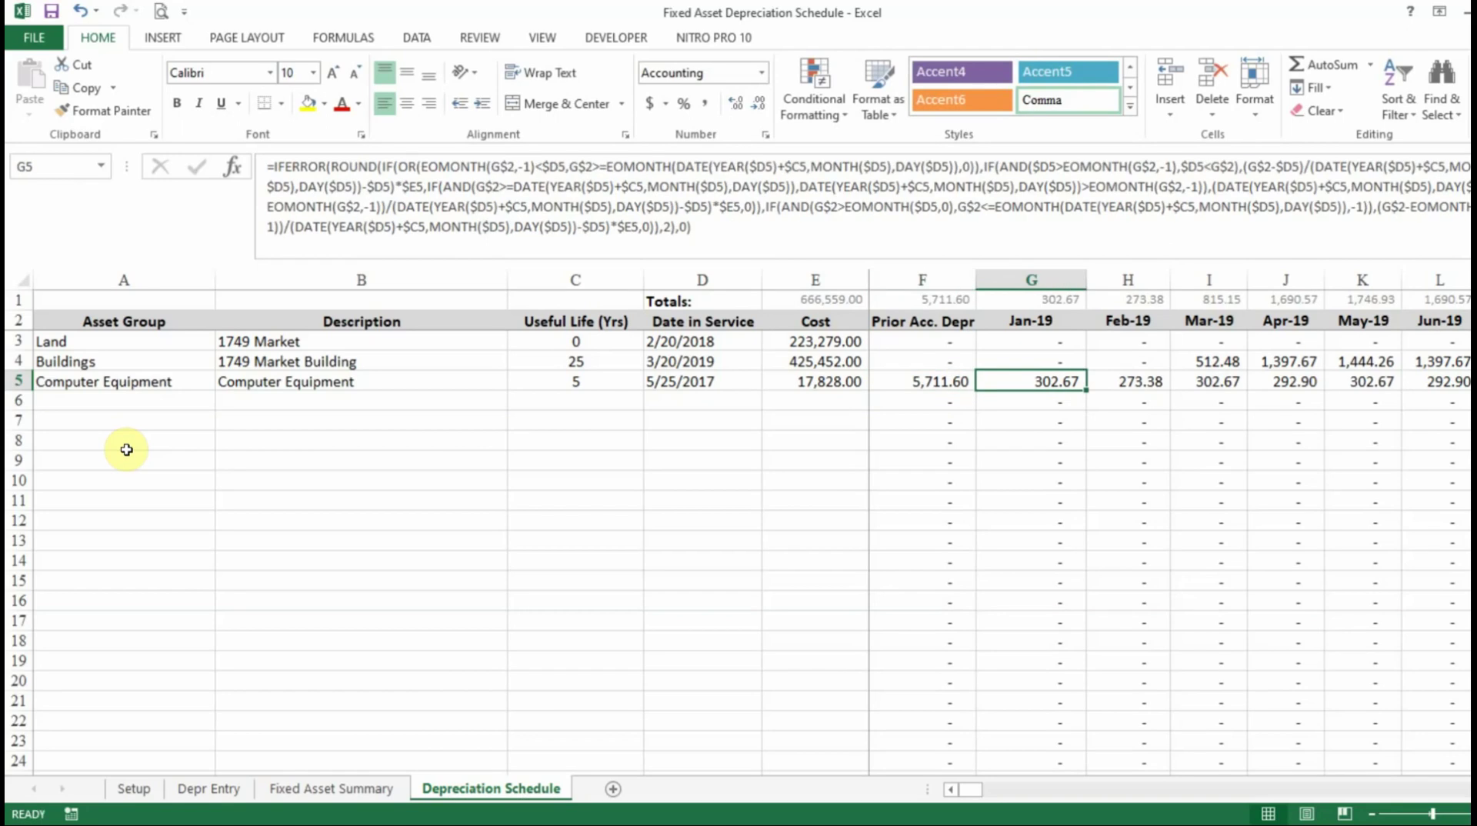
{"action": "key", "text": "Right"}
{"action": "key", "text": "Right"}
{"action": "key", "text": "Right"}
{"action": "key", "text": "Left"}
{"action": "key", "text": "Left"}
{"action": "key", "text": "Left"}
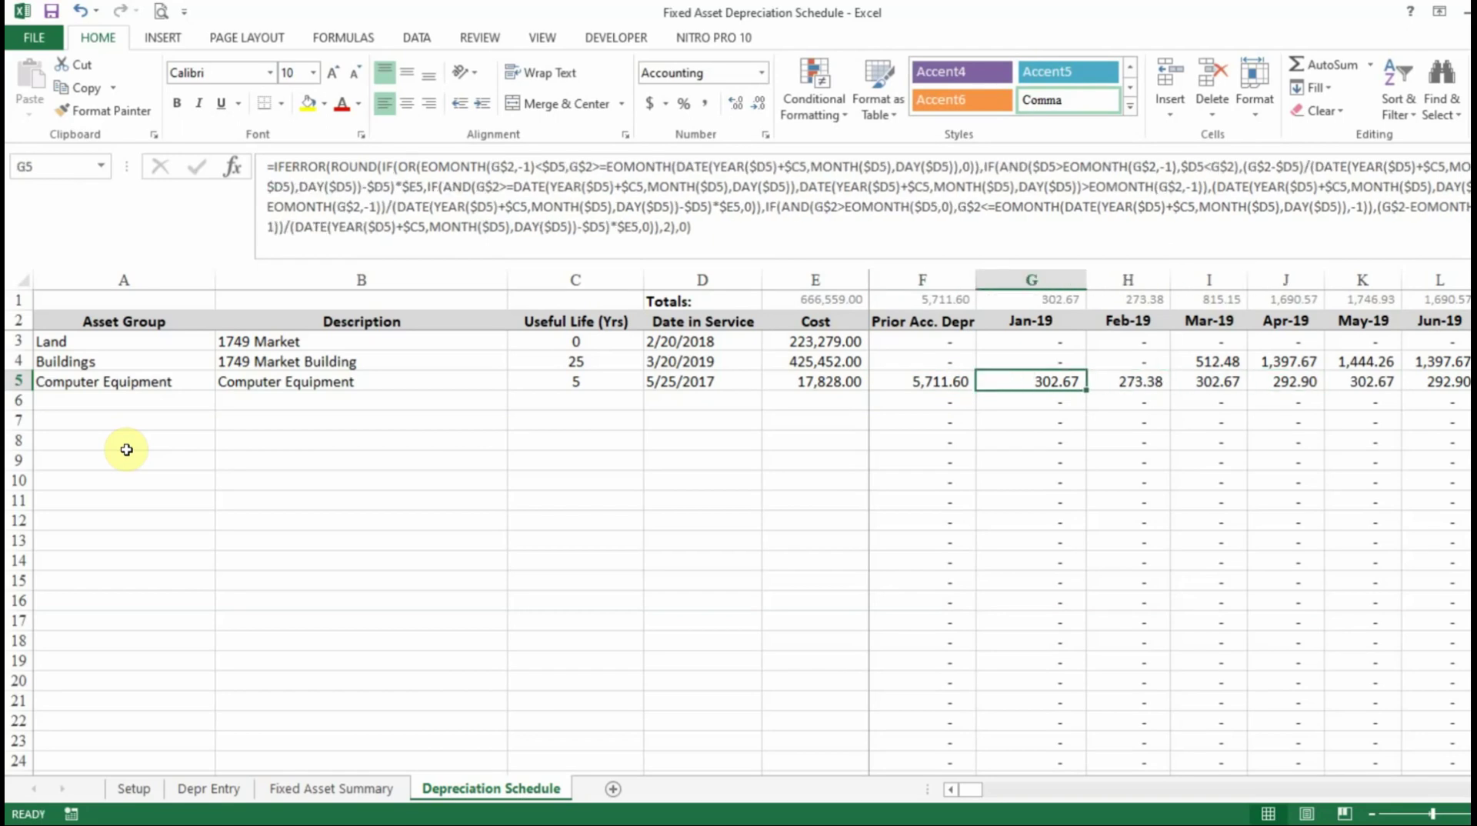
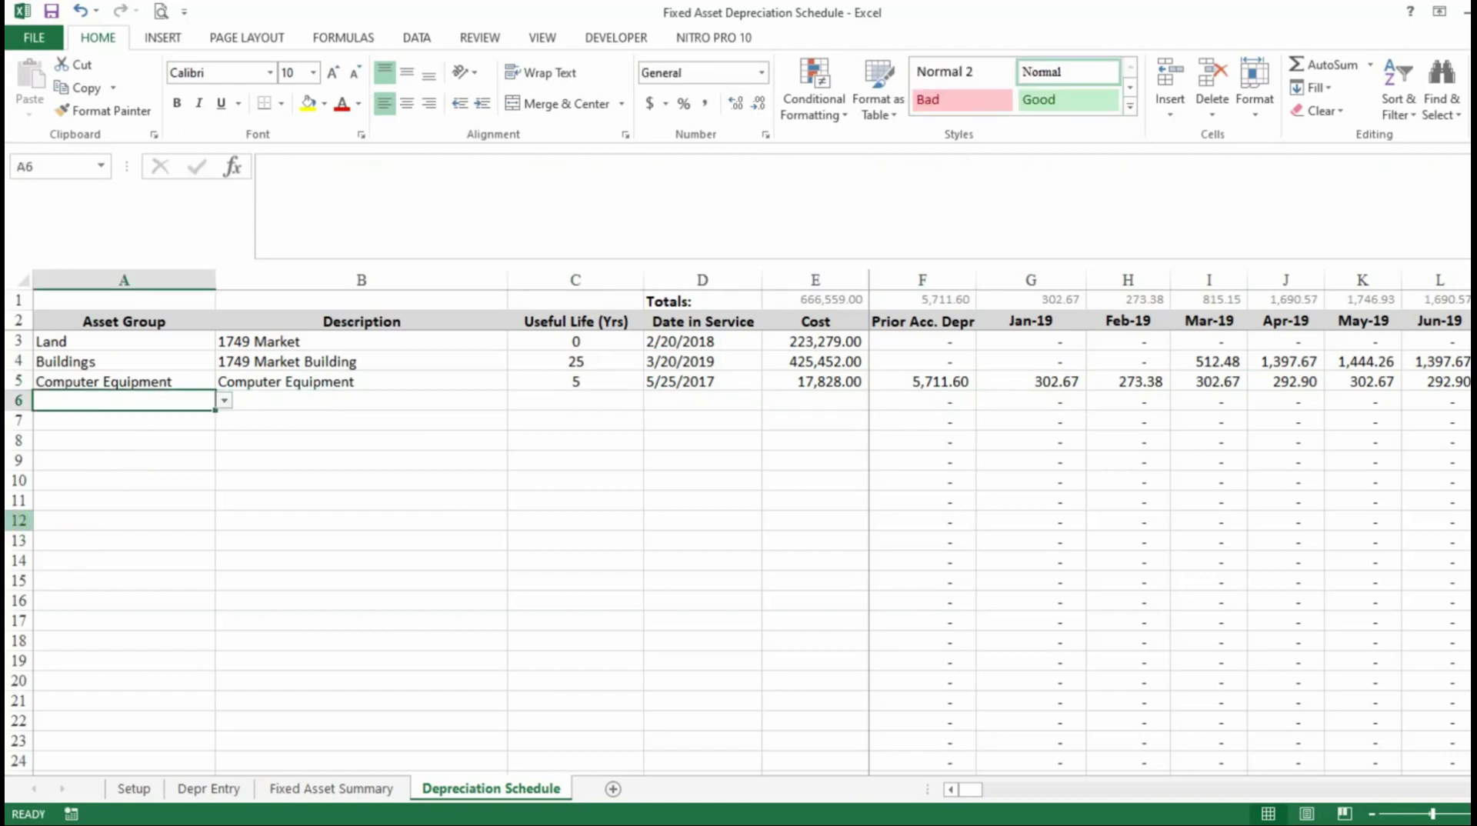
Set row 6's asset group to Furniture & Fixtures with the description Furniture
{"action": "left_click", "coordinate": [224, 401]}
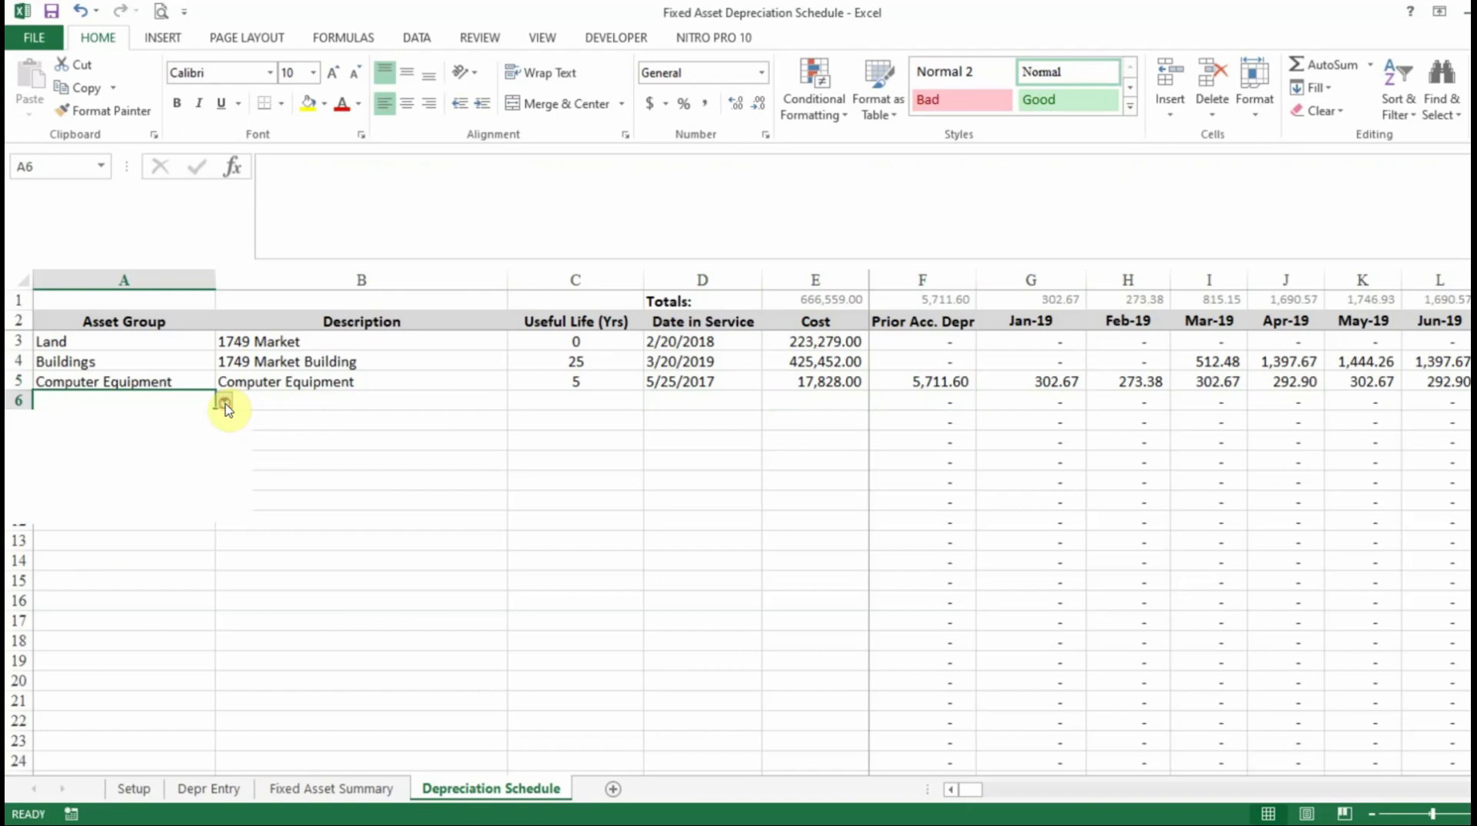
{"action": "left_click", "coordinate": [126, 484]}
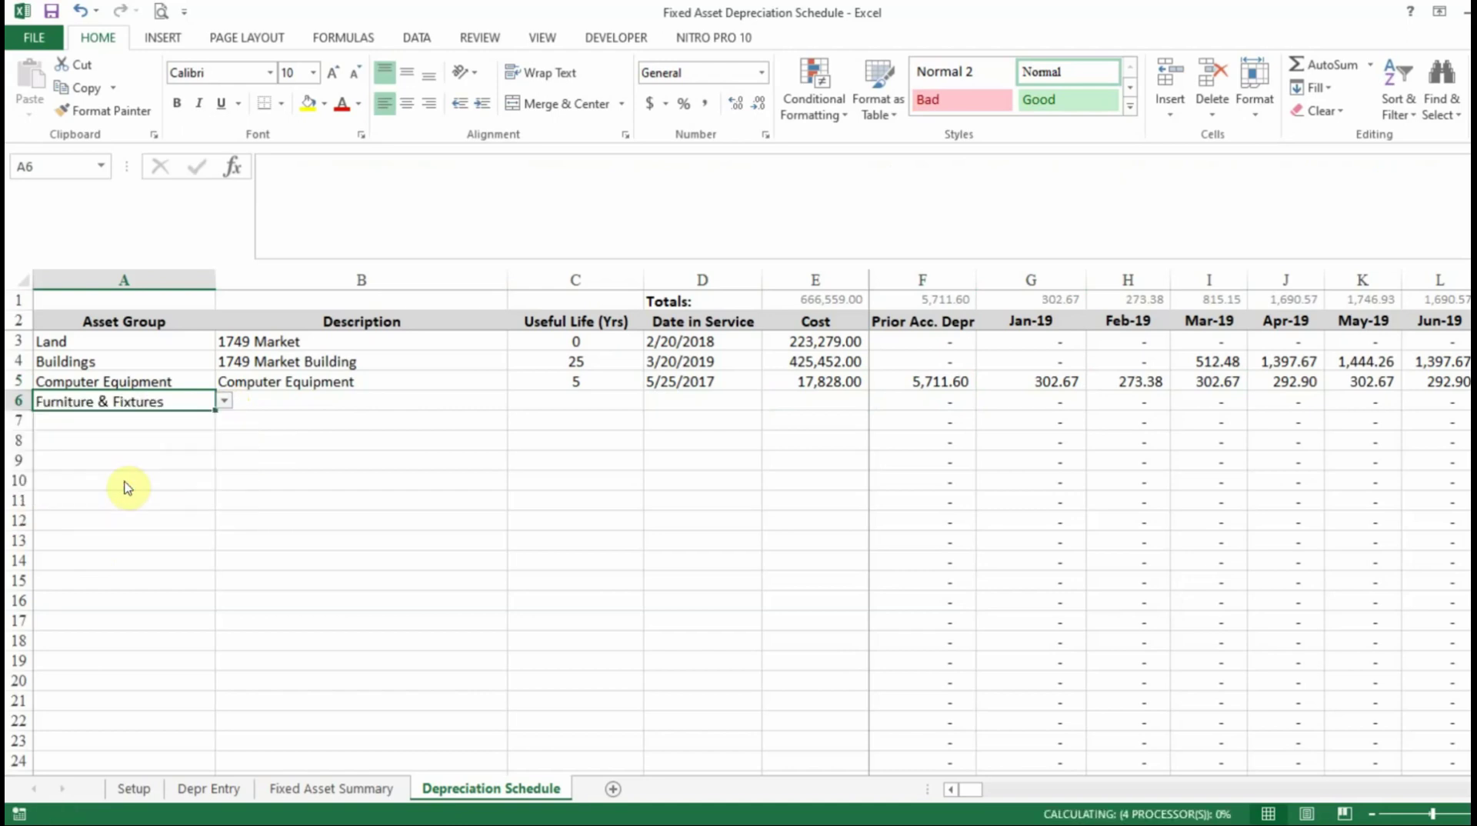
{"action": "key", "text": "Tab"}
{"action": "type", "text": "Fu"}
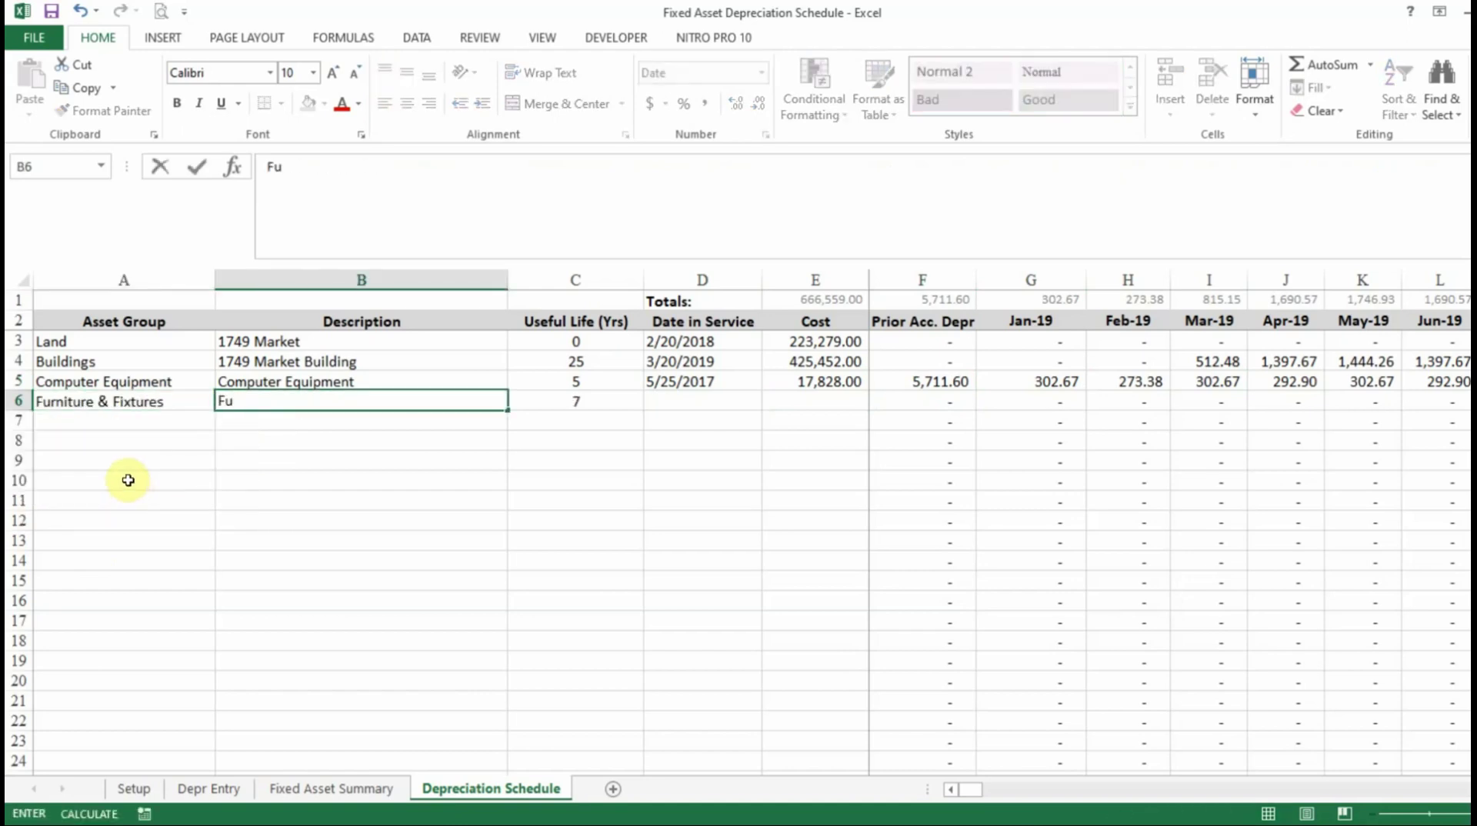
{"action": "key", "text": "ctrl+Return"}
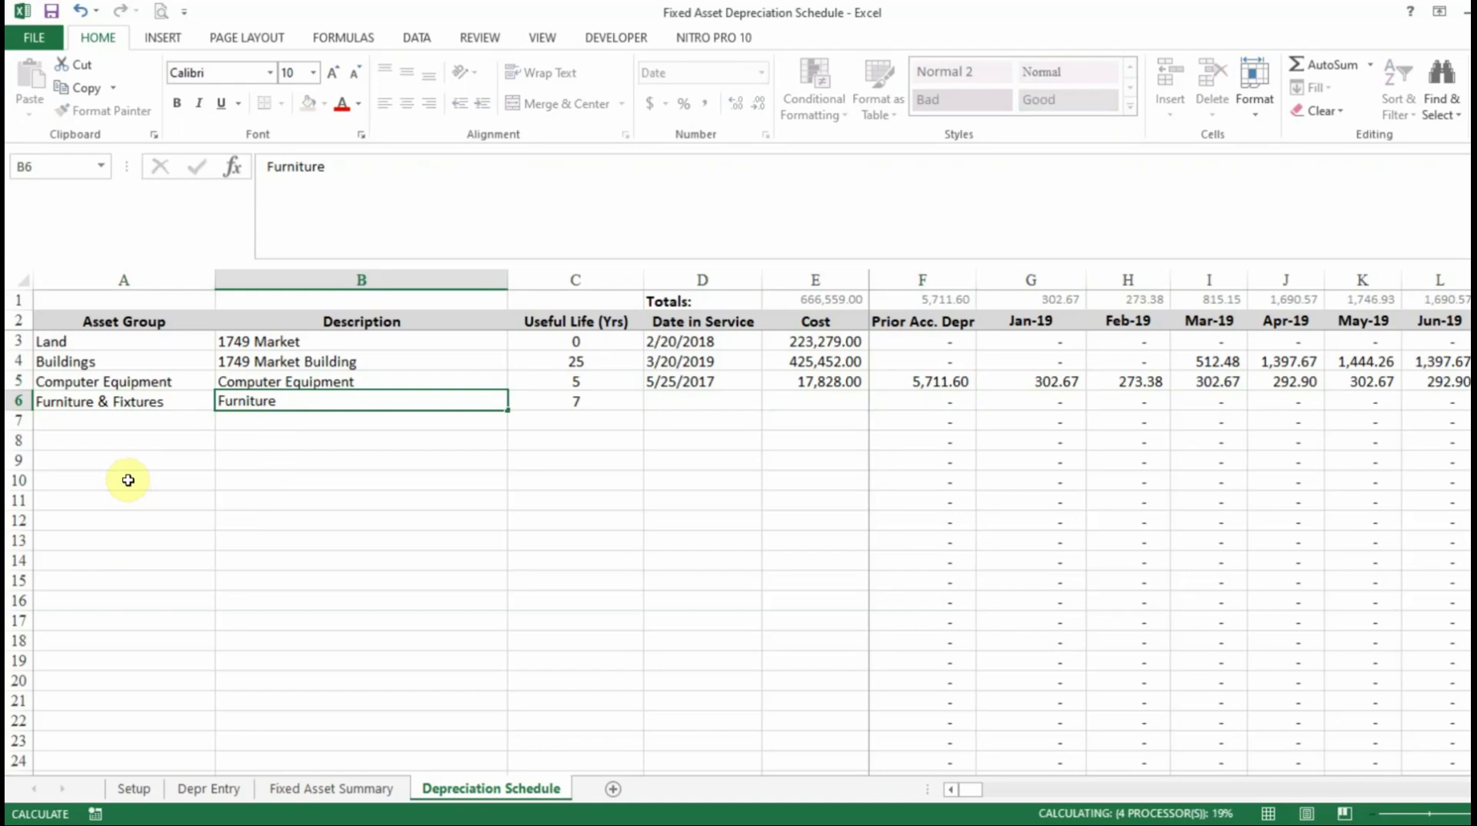
Enter in-service date 5/15/2019 and cost 17000, then check row 6's depreciation formulas
{"action": "key", "text": "Right"}
{"action": "key", "text": "Right"}
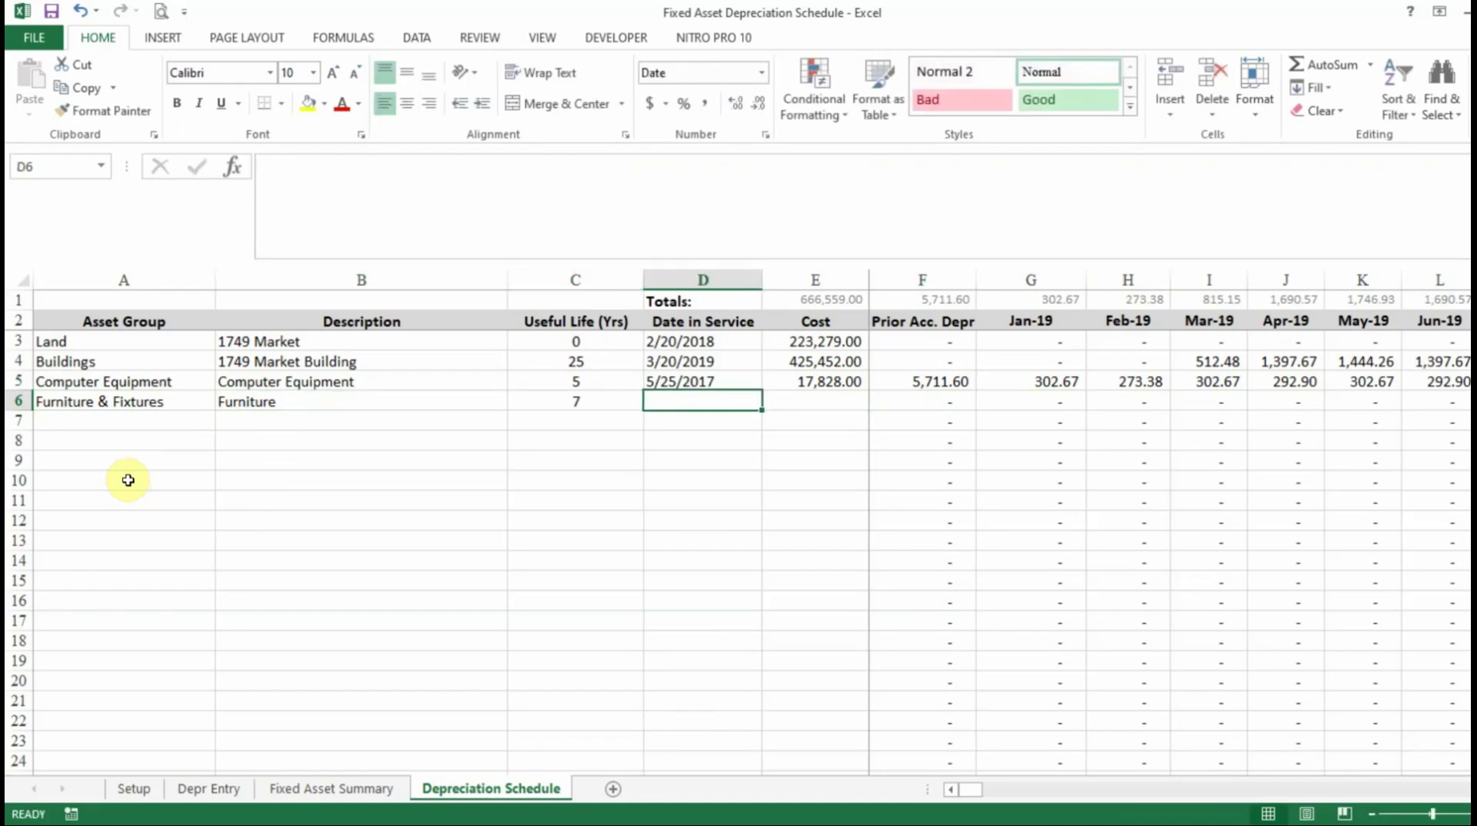
{"action": "type", "text": "6/"}
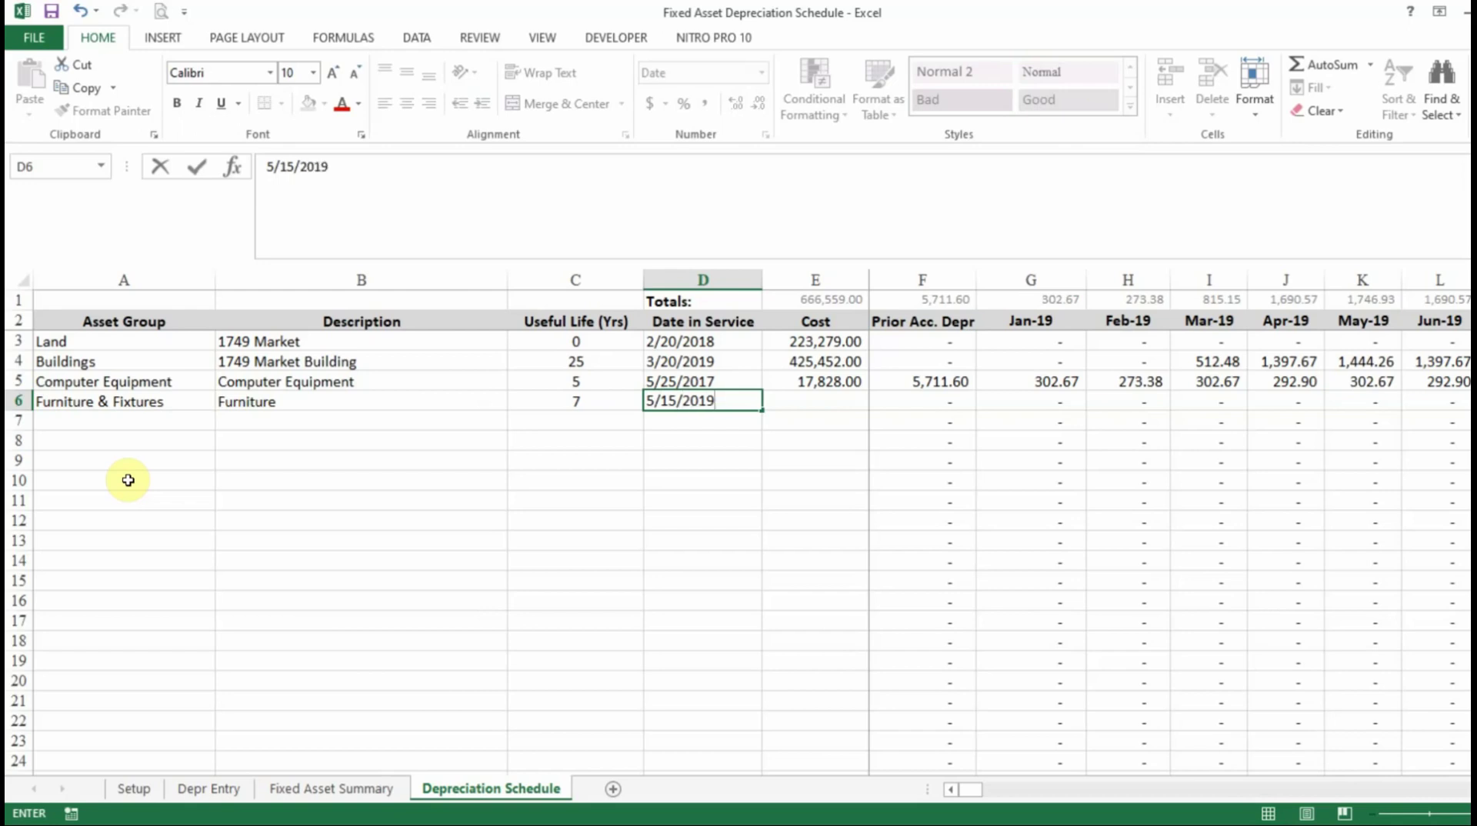
{"action": "key", "text": "Return"}
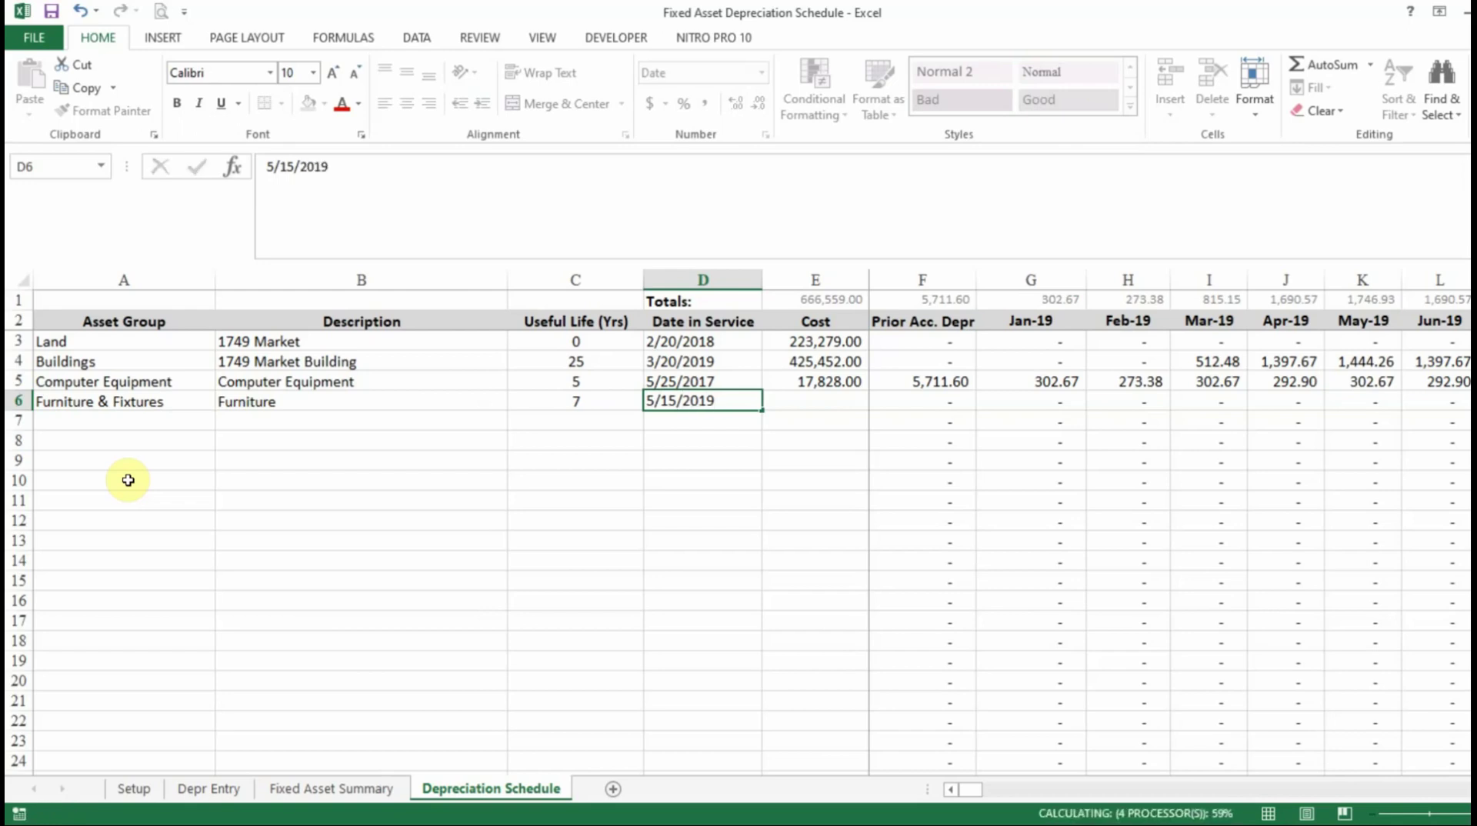
{"action": "key", "text": "Tab"}
{"action": "type", "text": "17"}
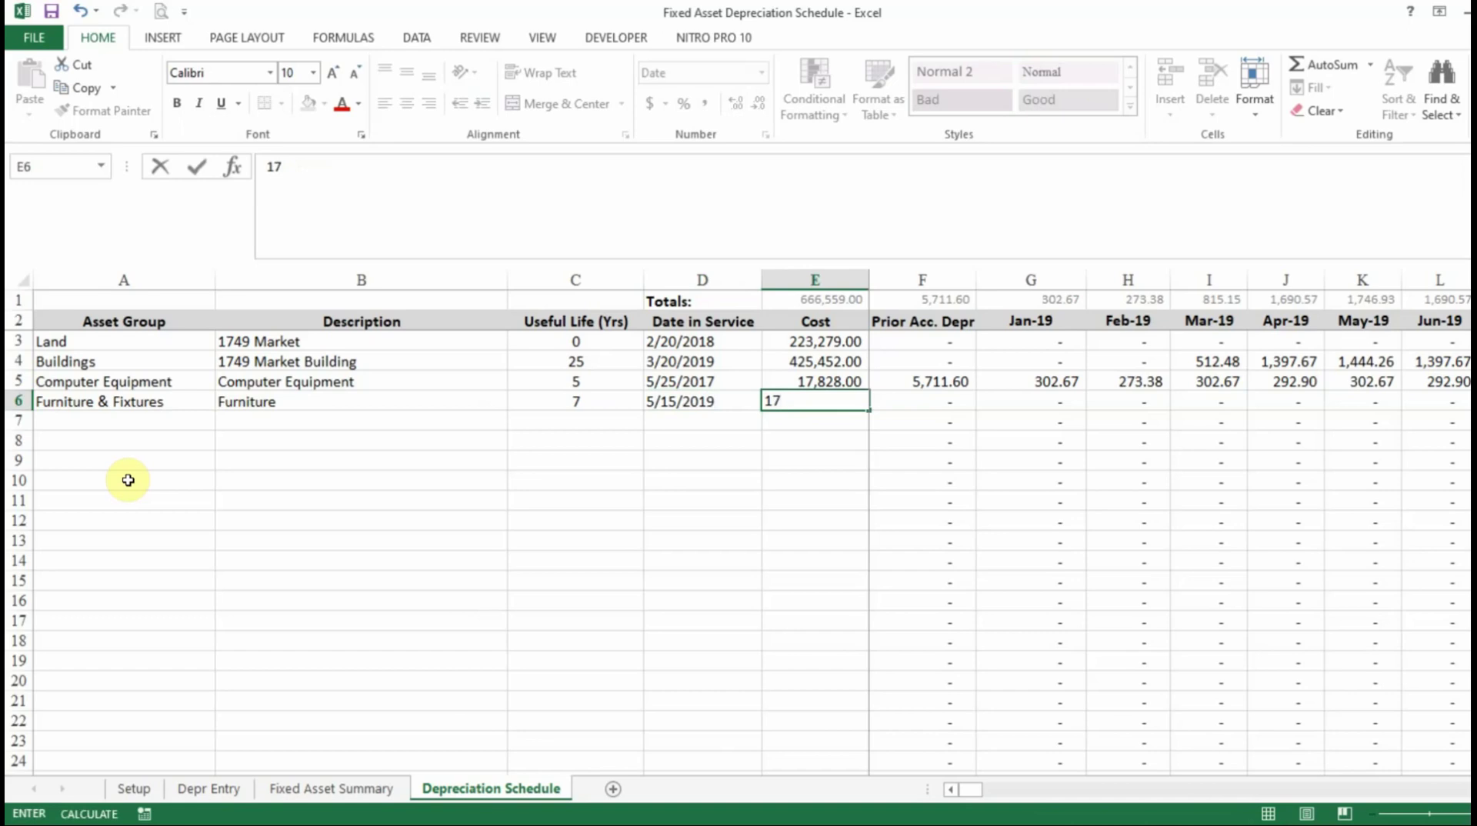
{"action": "key", "text": "Return"}
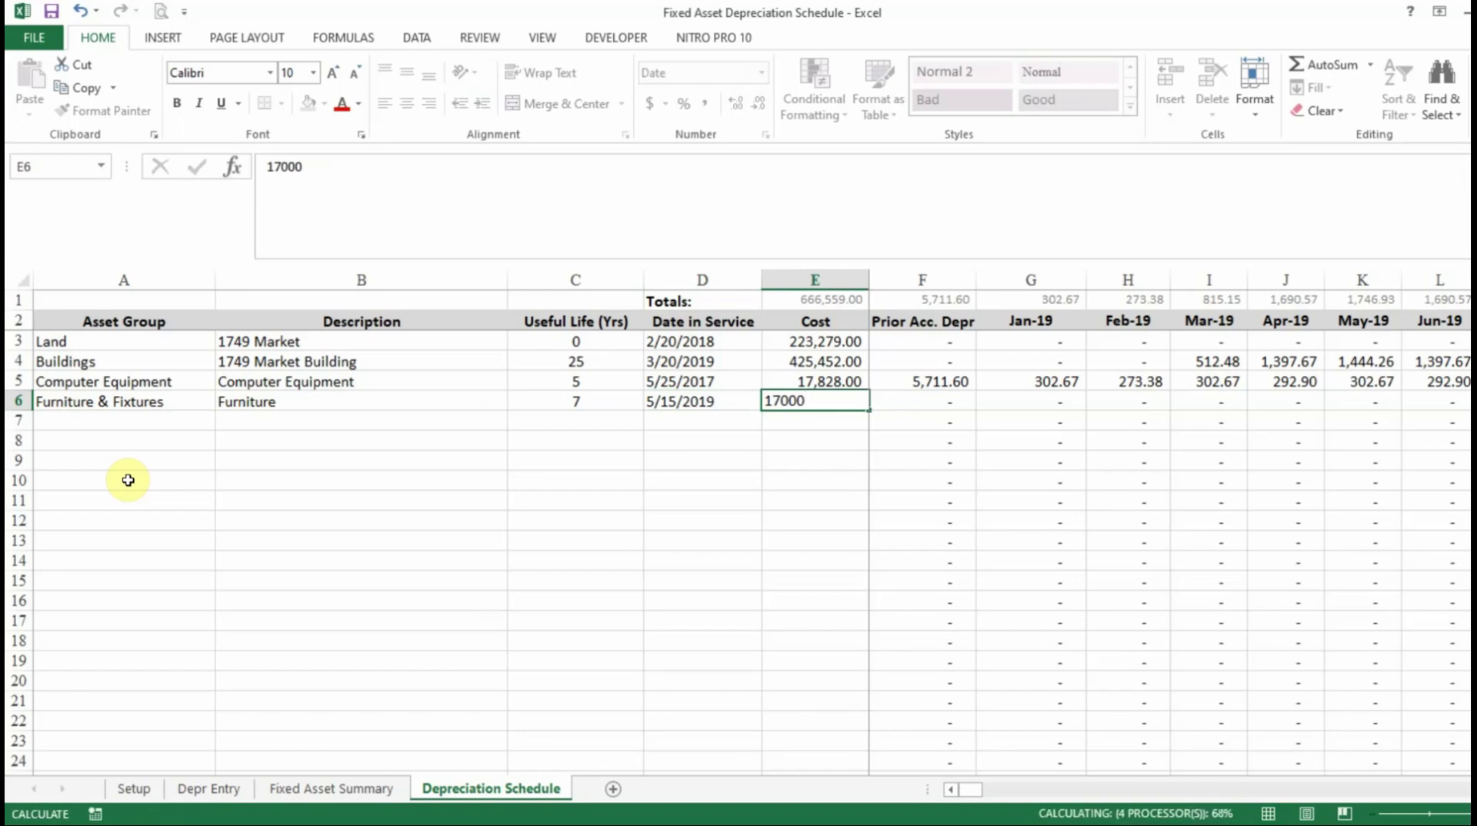
{"action": "key", "text": "Up"}
{"action": "key", "text": "Right"}
{"action": "key", "text": "Right"}
{"action": "key", "text": "Right"}
{"action": "key", "text": "Right"}
{"action": "key", "text": "Right"}
{"action": "key", "text": "Right"}
{"action": "key", "text": "Right"}
{"action": "key", "text": "Right"}
{"action": "key", "text": "Right"}
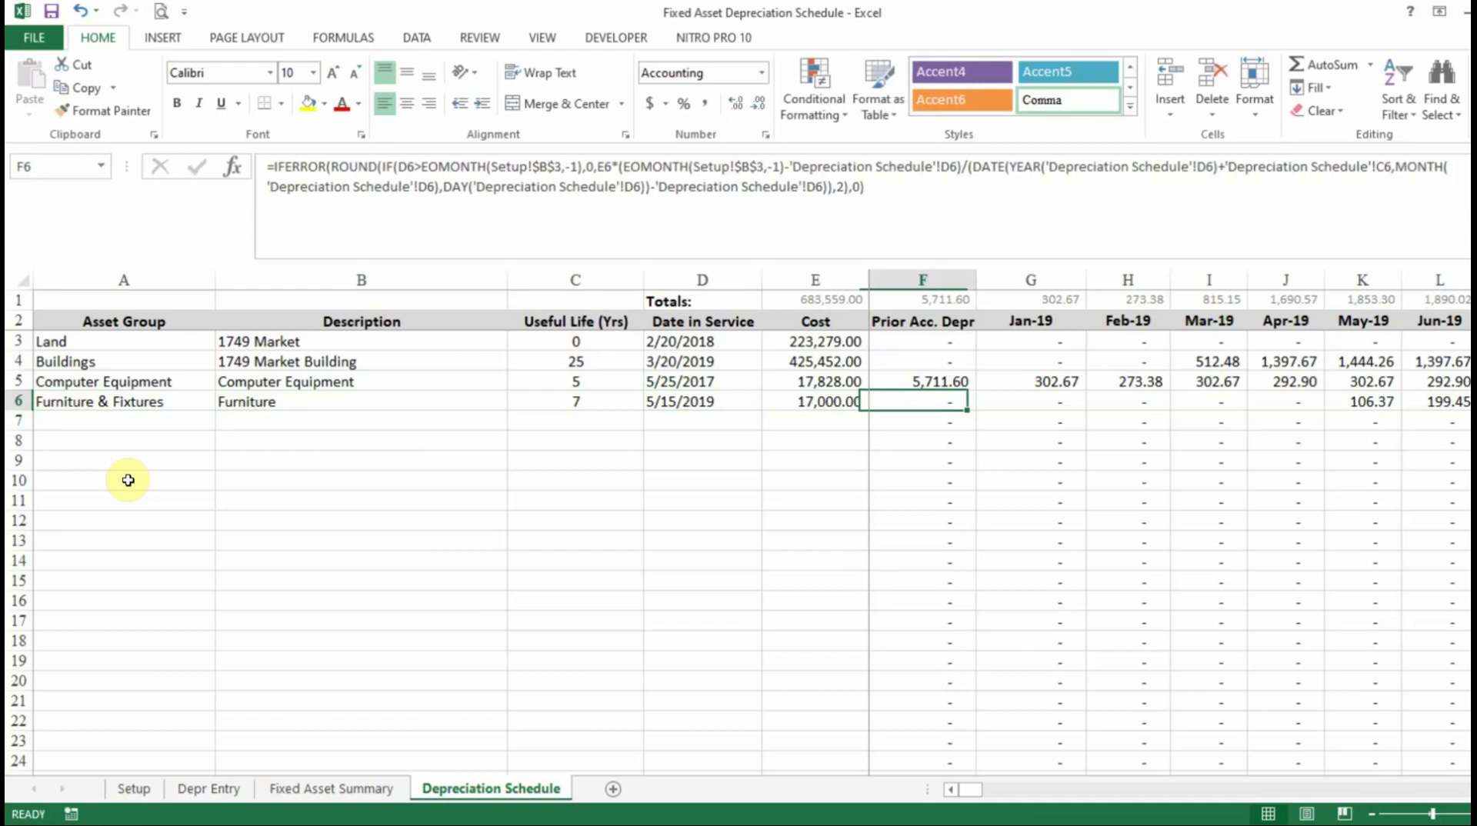
{"action": "key", "text": "Right"}
{"action": "key", "text": "Left"}
{"action": "key", "text": "Left"}
{"action": "key", "text": "Left"}
{"action": "key", "text": "Left"}
{"action": "key", "text": "Left"}
{"action": "key", "text": "Left"}
{"action": "key", "text": "Left"}
{"action": "key", "text": "Left"}
{"action": "key", "text": "Left"}
{"action": "key", "text": "Left"}
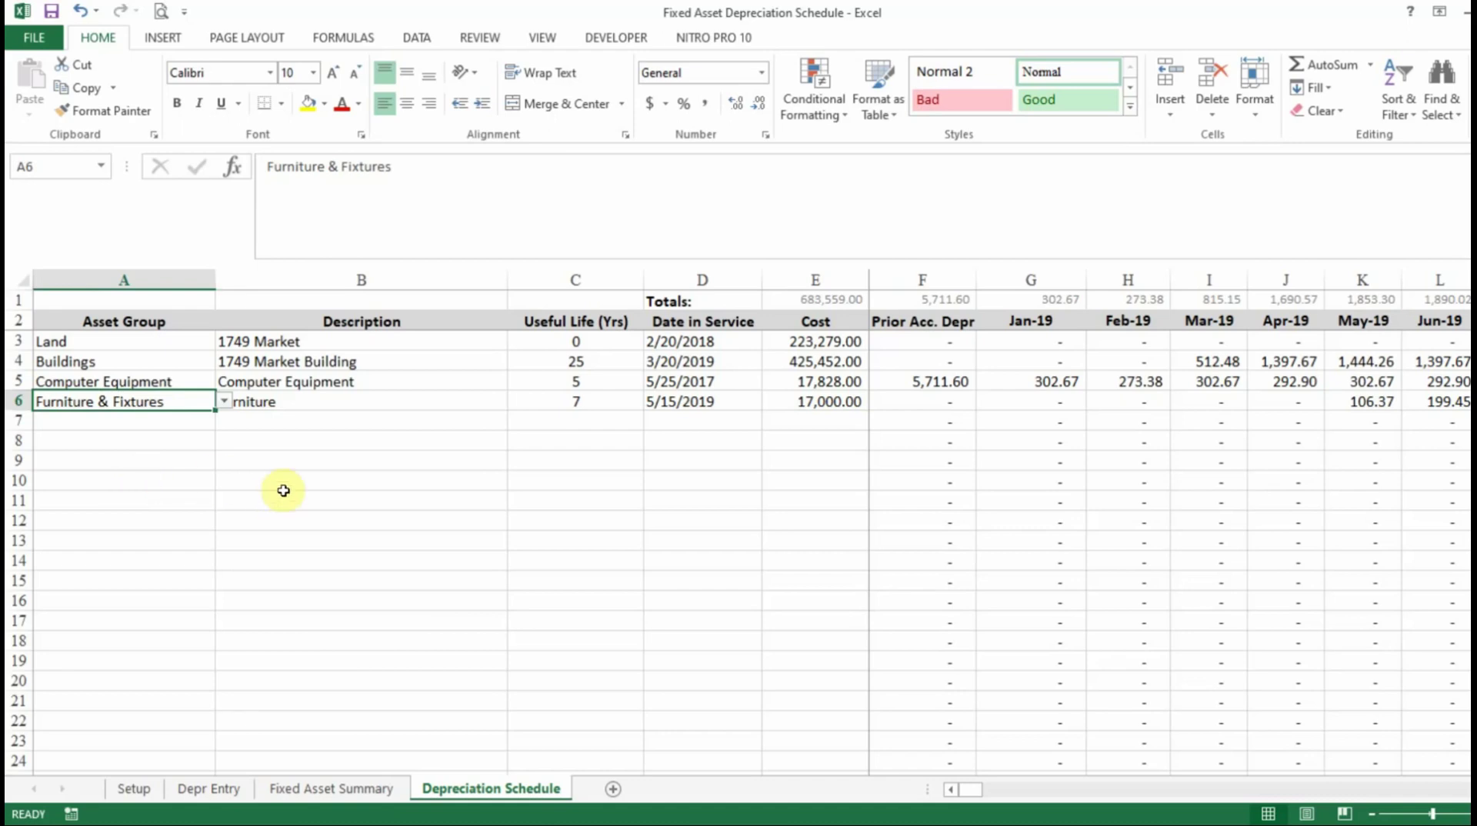
{"action": "scroll", "coordinate": [288, 530], "scroll_direction": "down", "scroll_amount": 5}
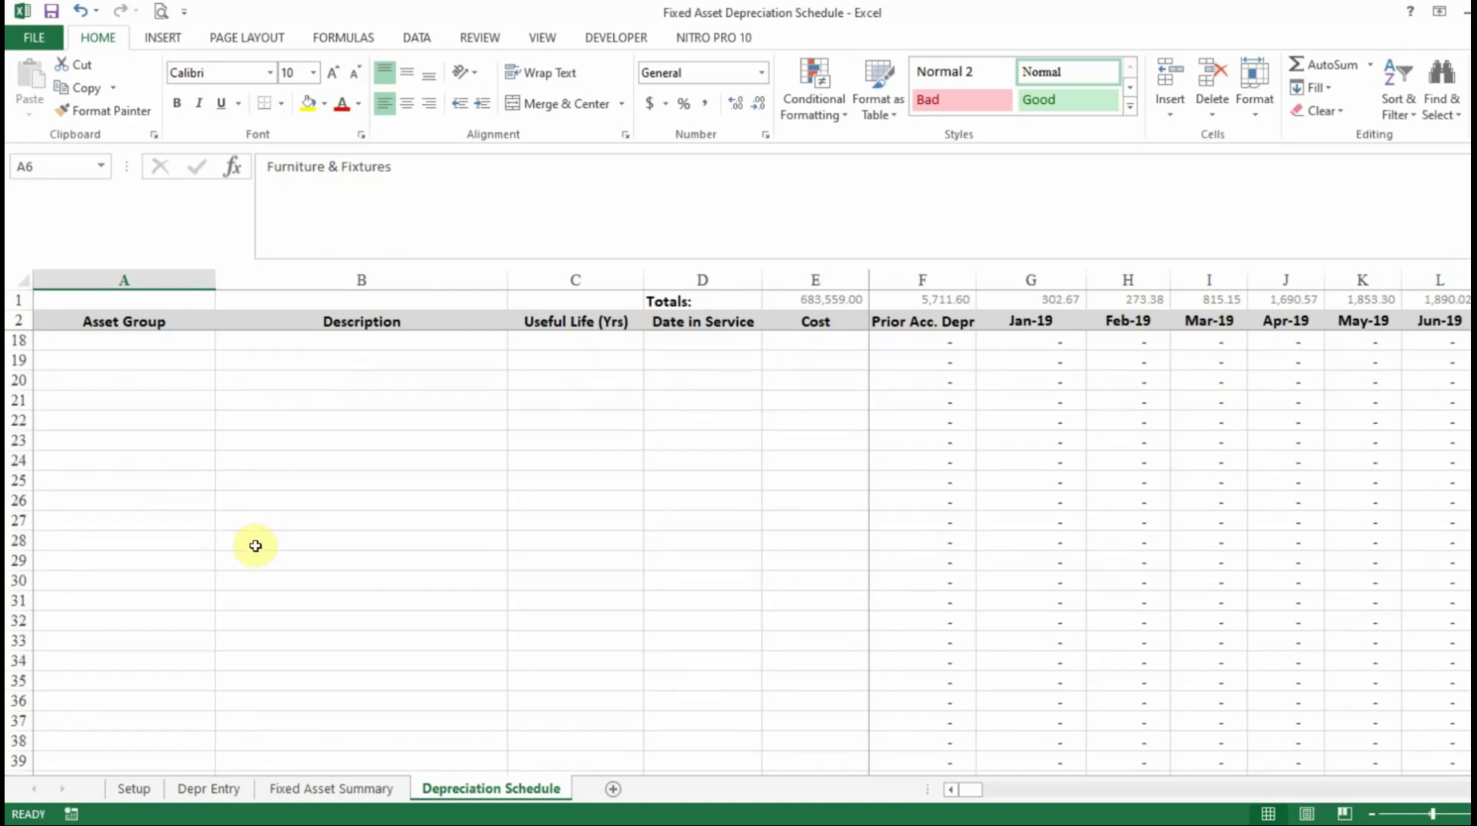
{"action": "scroll", "coordinate": [188, 562], "scroll_direction": "up", "scroll_amount": 5}
{"action": "scroll", "coordinate": [185, 537], "scroll_direction": "down", "scroll_amount": 20}
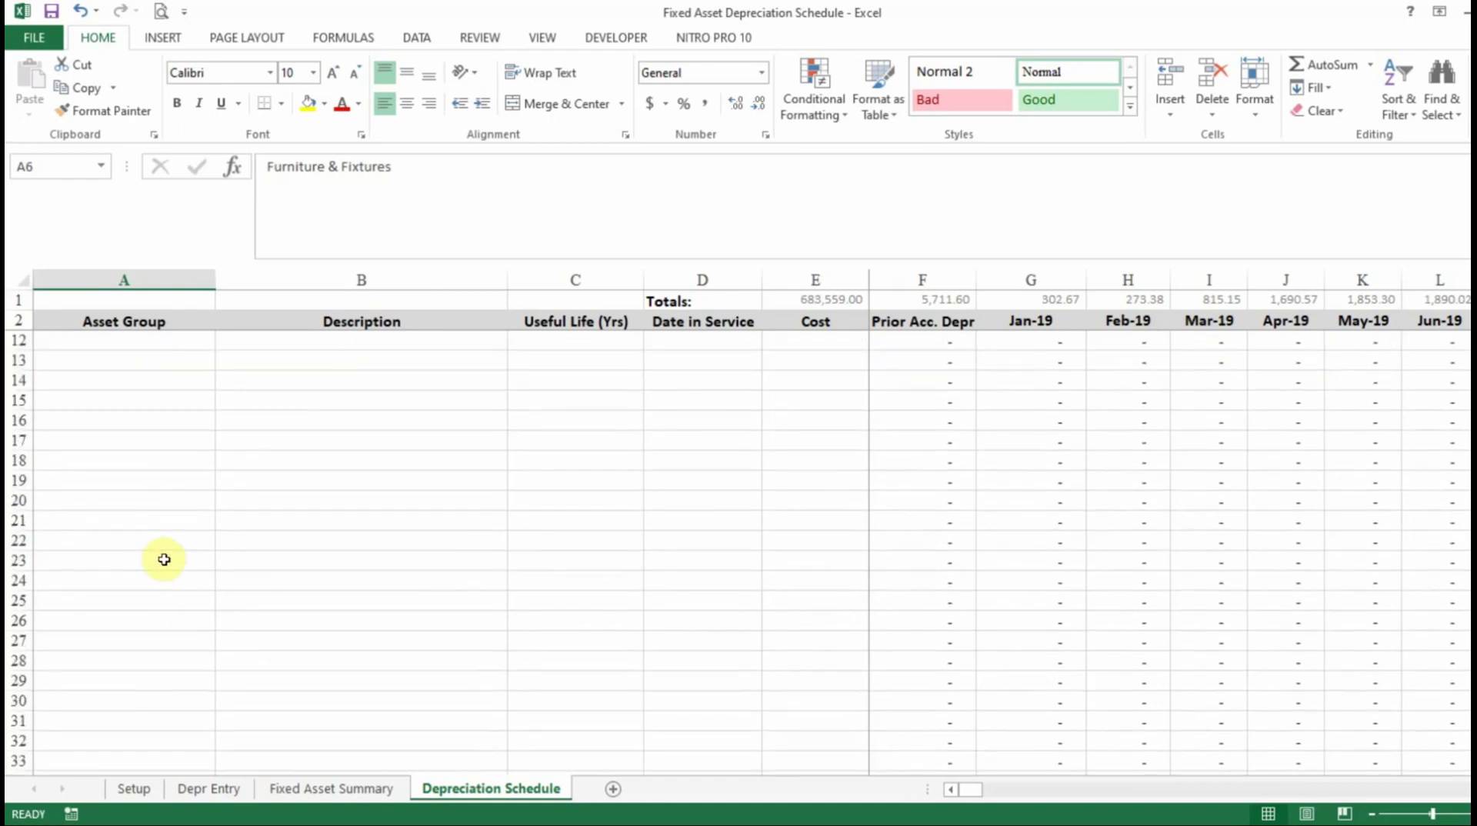
{"action": "scroll", "coordinate": [150, 627], "scroll_direction": "down", "scroll_amount": 6}
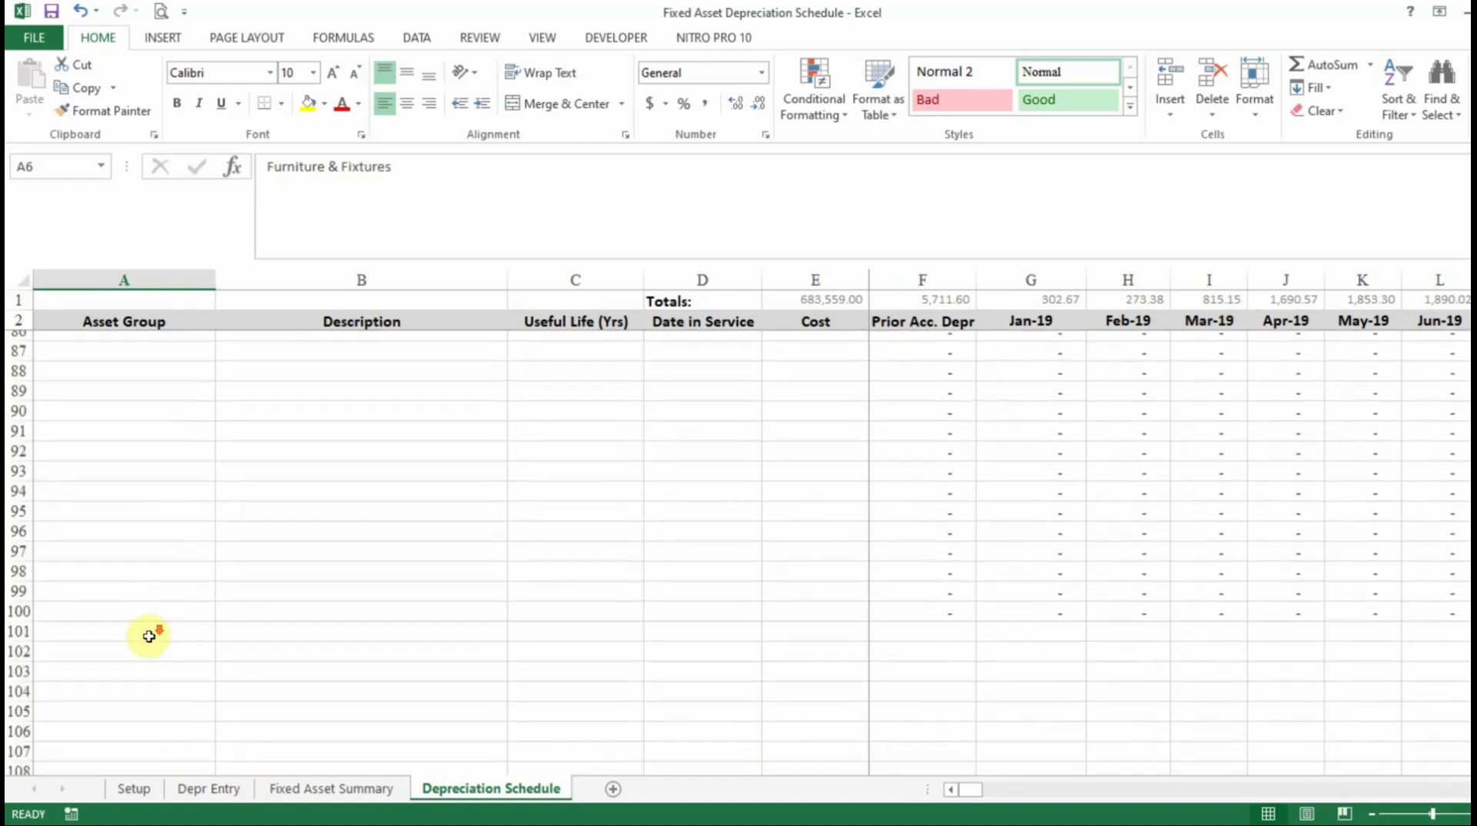
{"action": "left_click", "coordinate": [130, 601]}
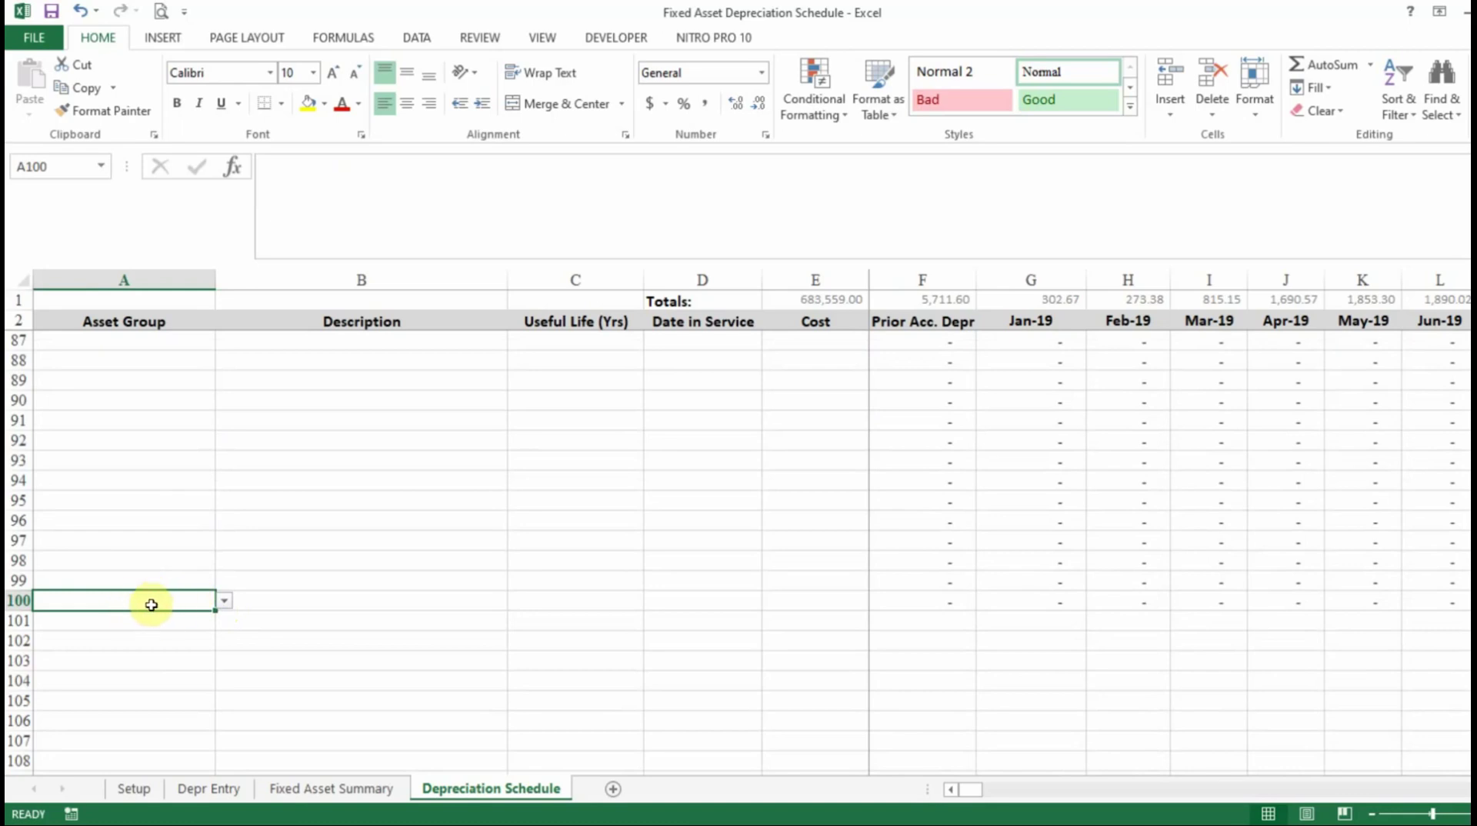
{"action": "scroll", "coordinate": [682, 619], "scroll_direction": "down", "scroll_amount": 2}
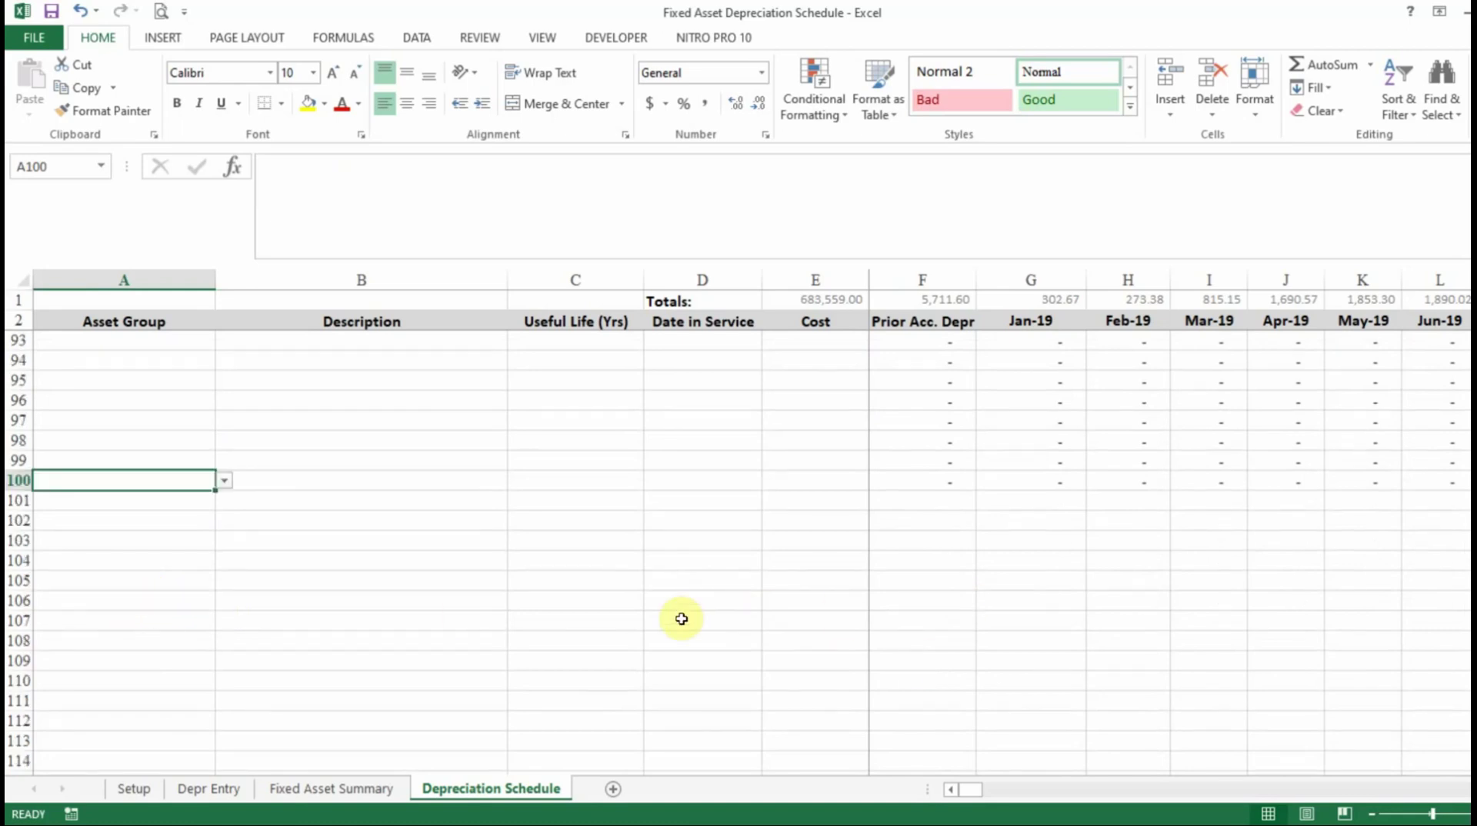
{"action": "scroll", "coordinate": [682, 620], "scroll_direction": "up", "scroll_amount": 19}
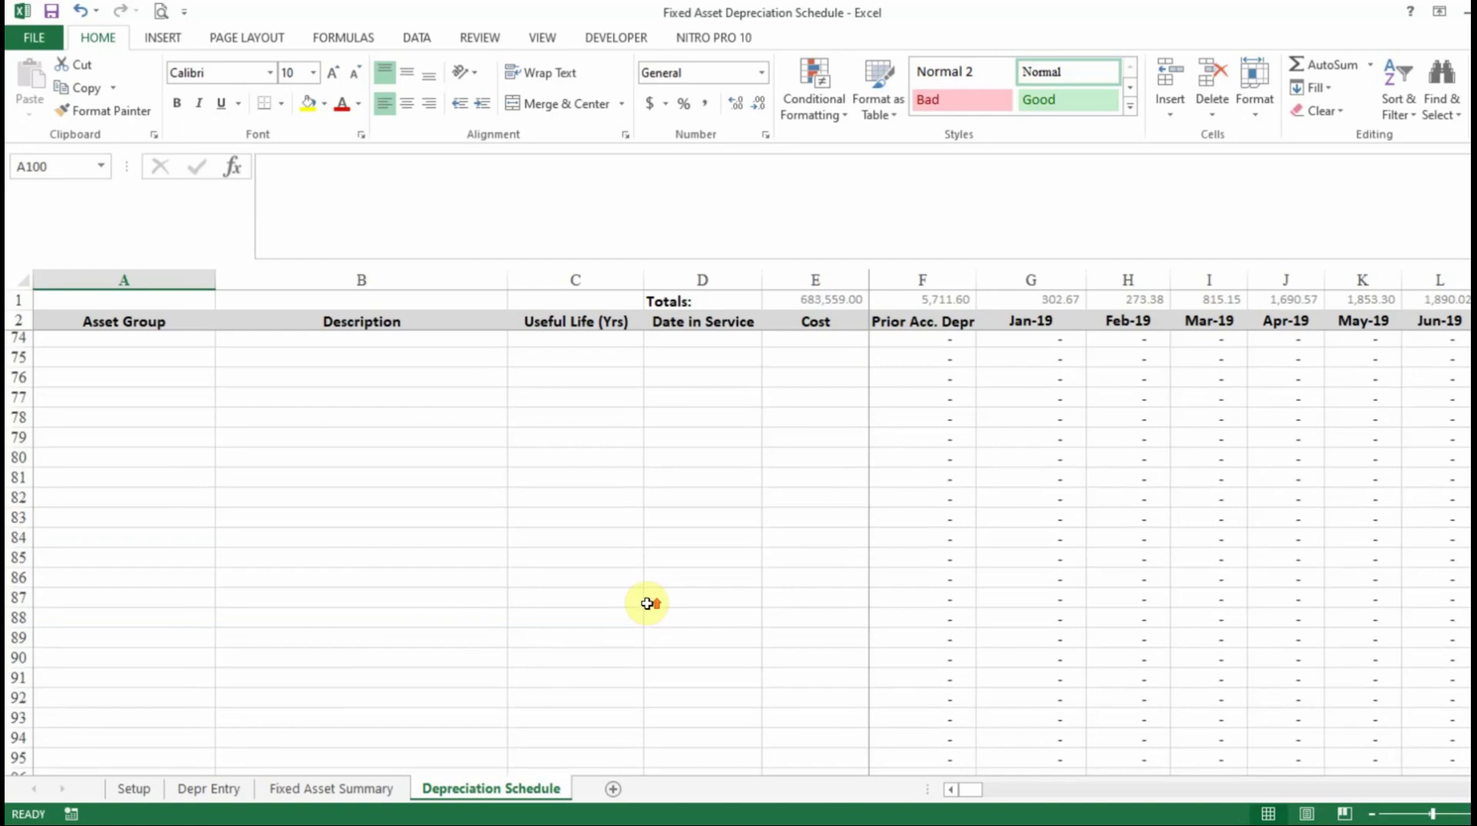
{"action": "scroll", "coordinate": [648, 603], "scroll_direction": "up", "scroll_amount": 11}
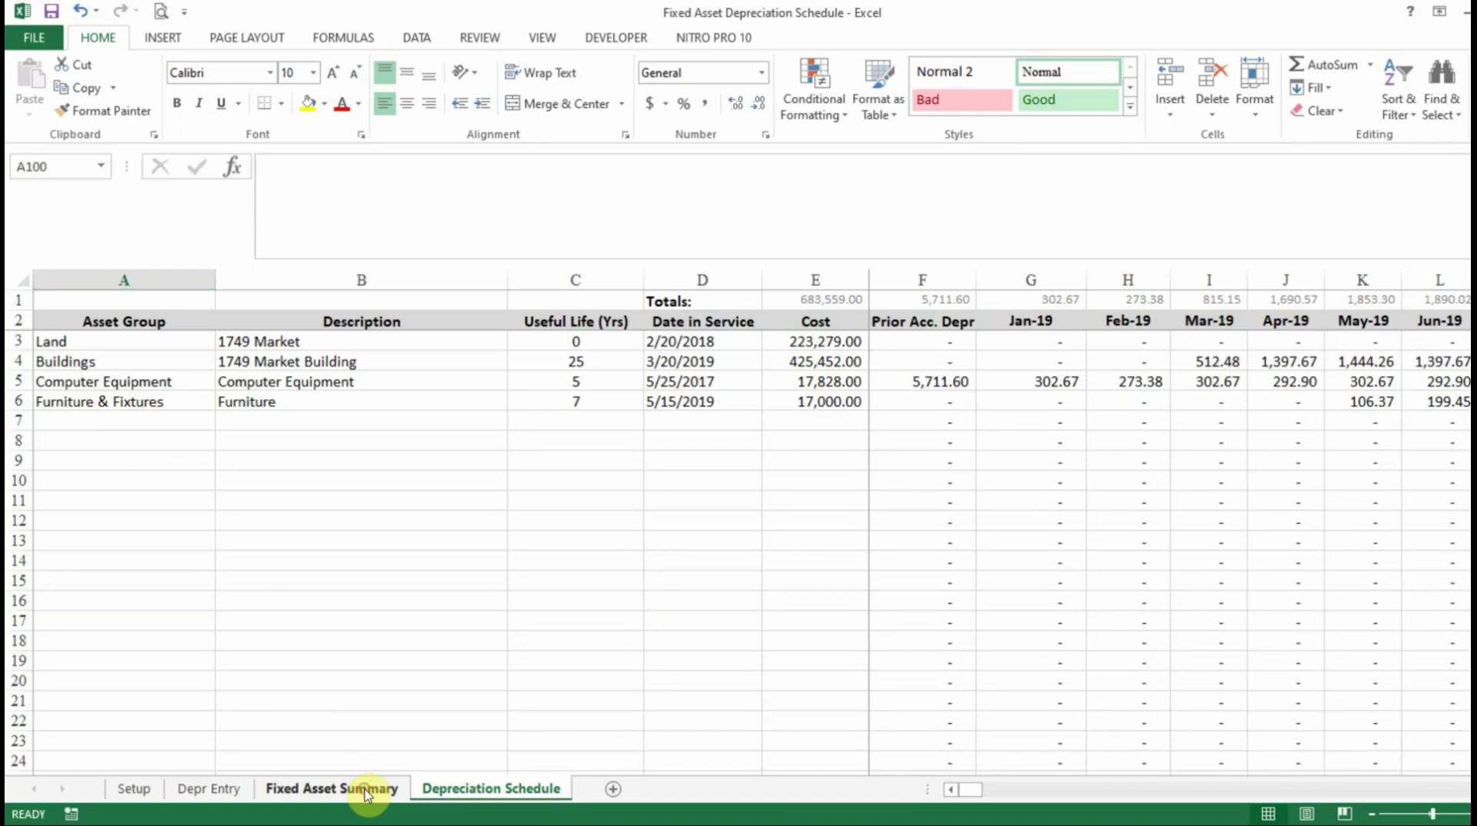
{"action": "left_click", "coordinate": [364, 790]}
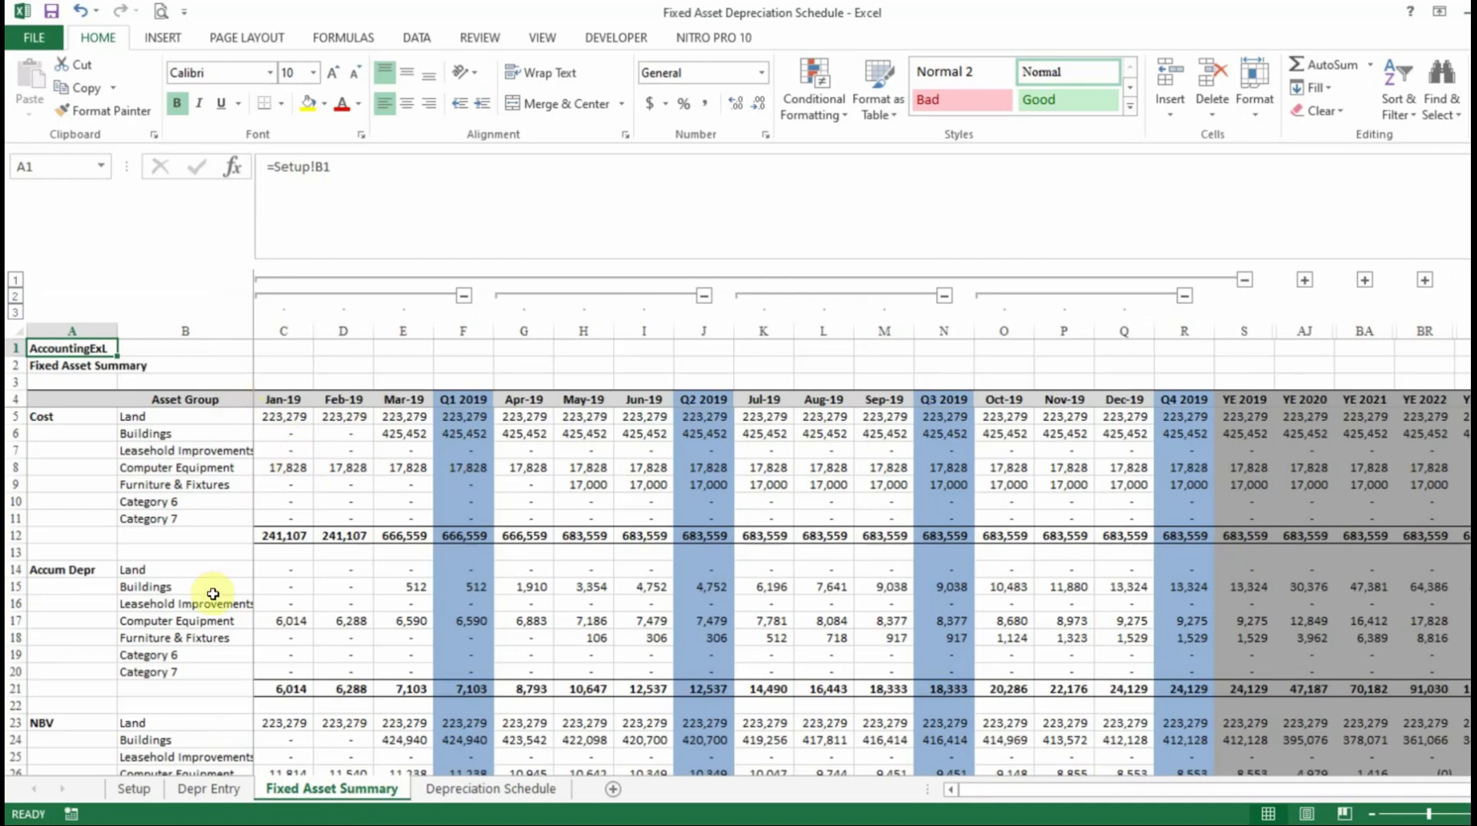
{"action": "scroll", "coordinate": [215, 598], "scroll_direction": "down", "scroll_amount": 3}
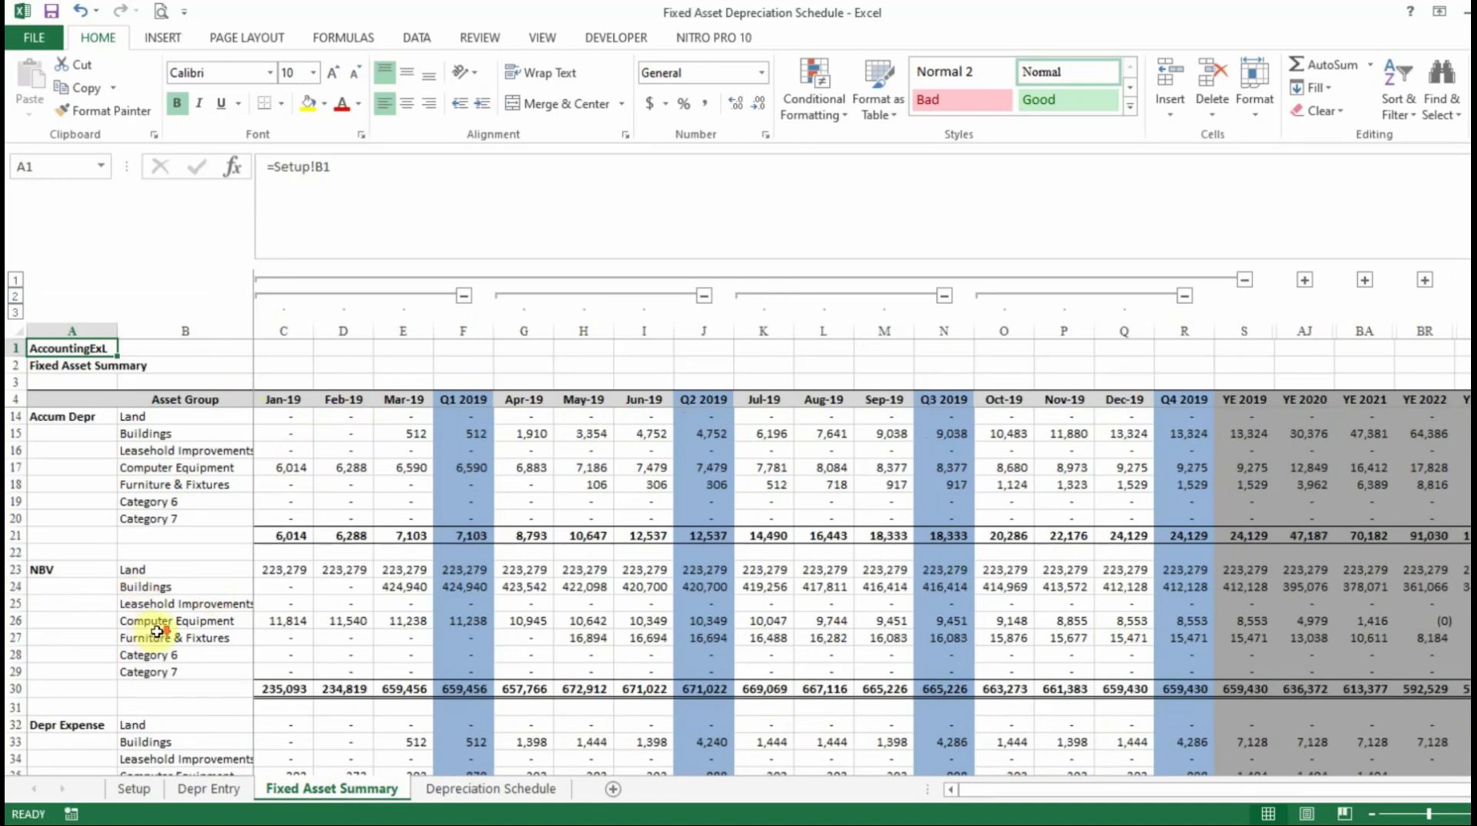
{"action": "scroll", "coordinate": [157, 632], "scroll_direction": "down", "scroll_amount": 2}
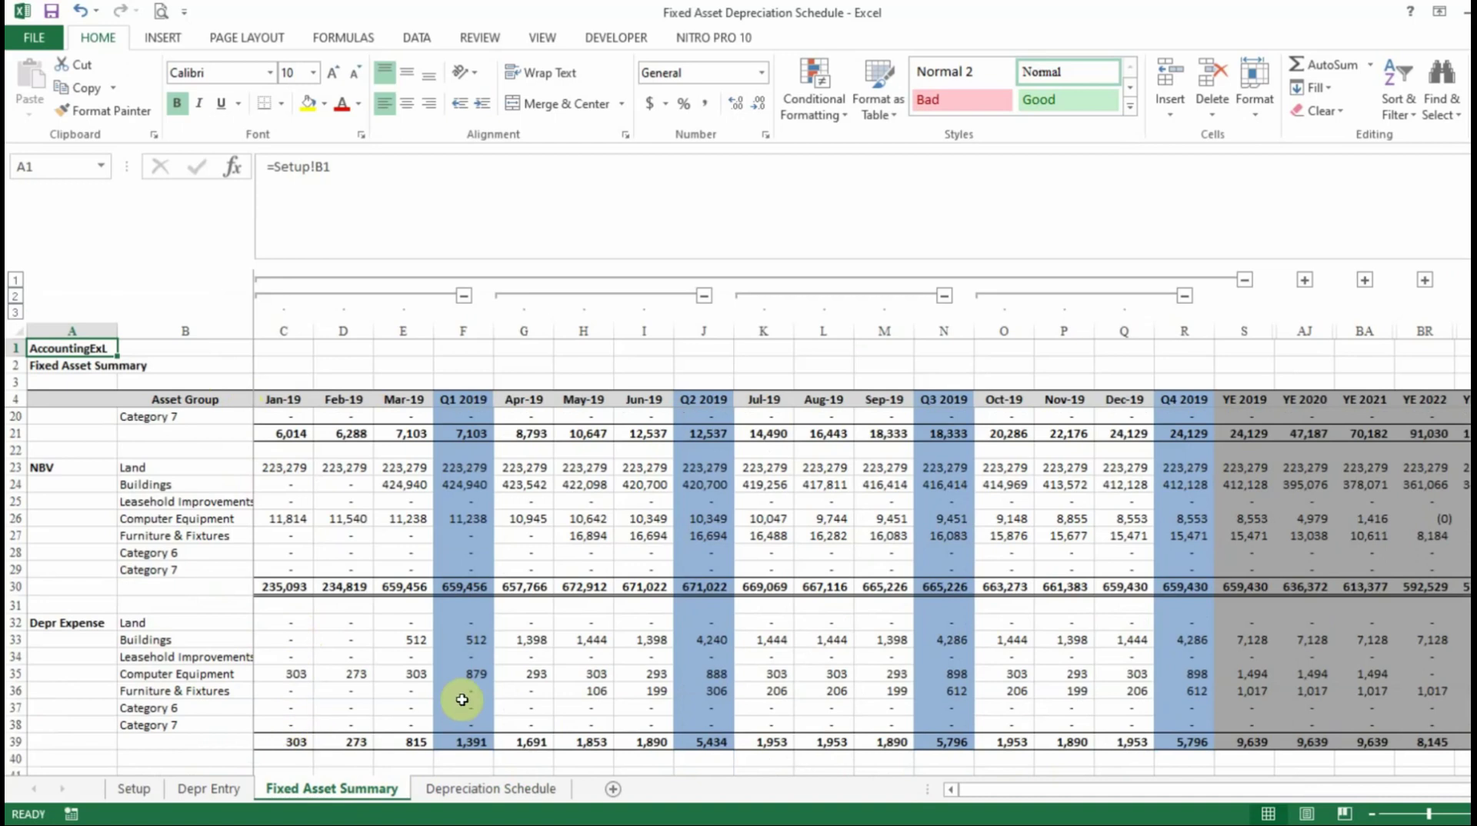
{"action": "scroll", "coordinate": [800, 712], "scroll_direction": "up", "scroll_amount": 5}
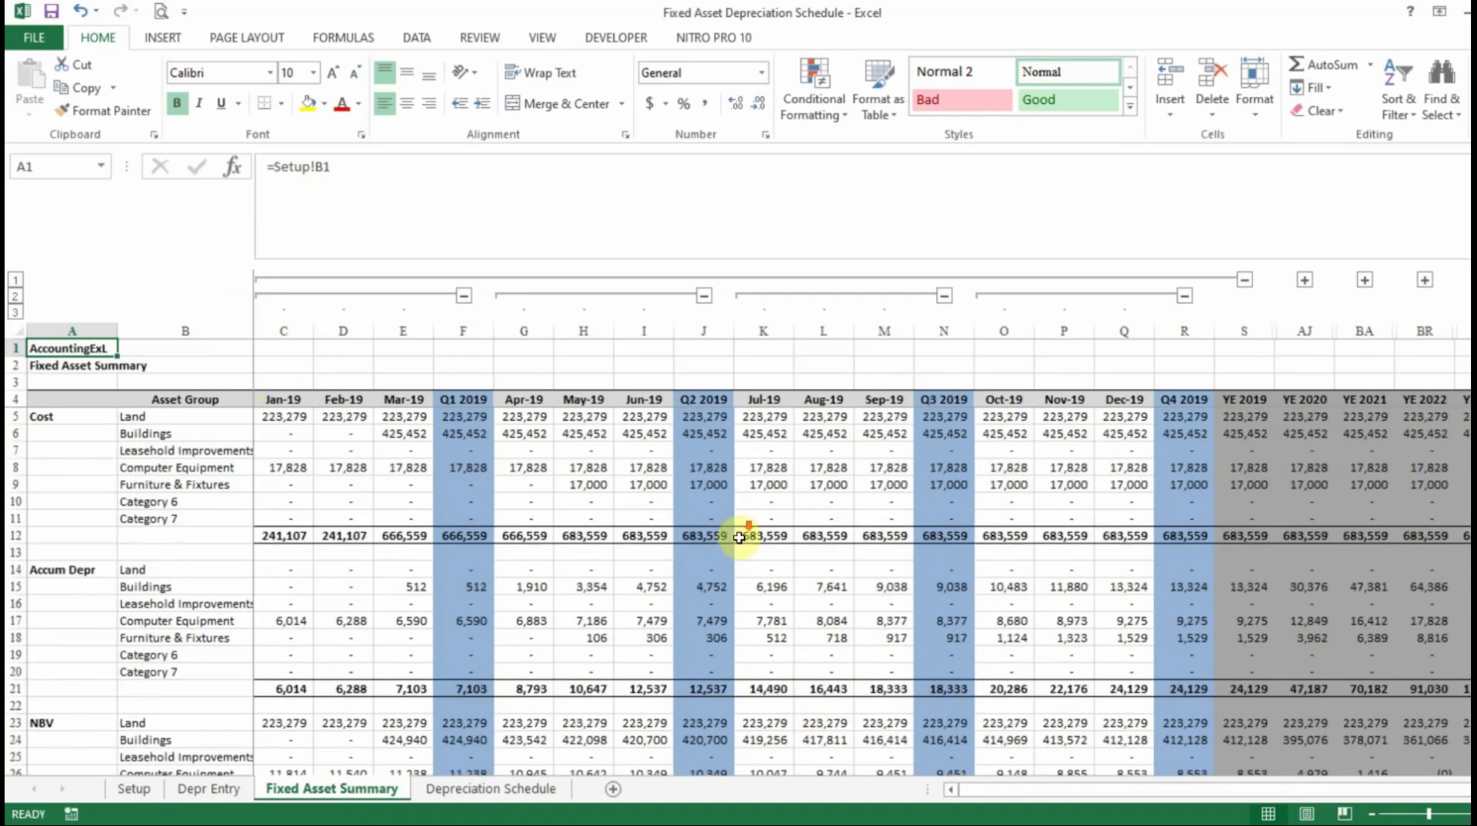
{"action": "scroll", "coordinate": [739, 537], "scroll_direction": "down", "scroll_amount": 3}
{"action": "scroll", "coordinate": [785, 562], "scroll_direction": "up", "scroll_amount": 3}
{"action": "scroll", "coordinate": [763, 518], "scroll_direction": "down", "scroll_amount": 3}
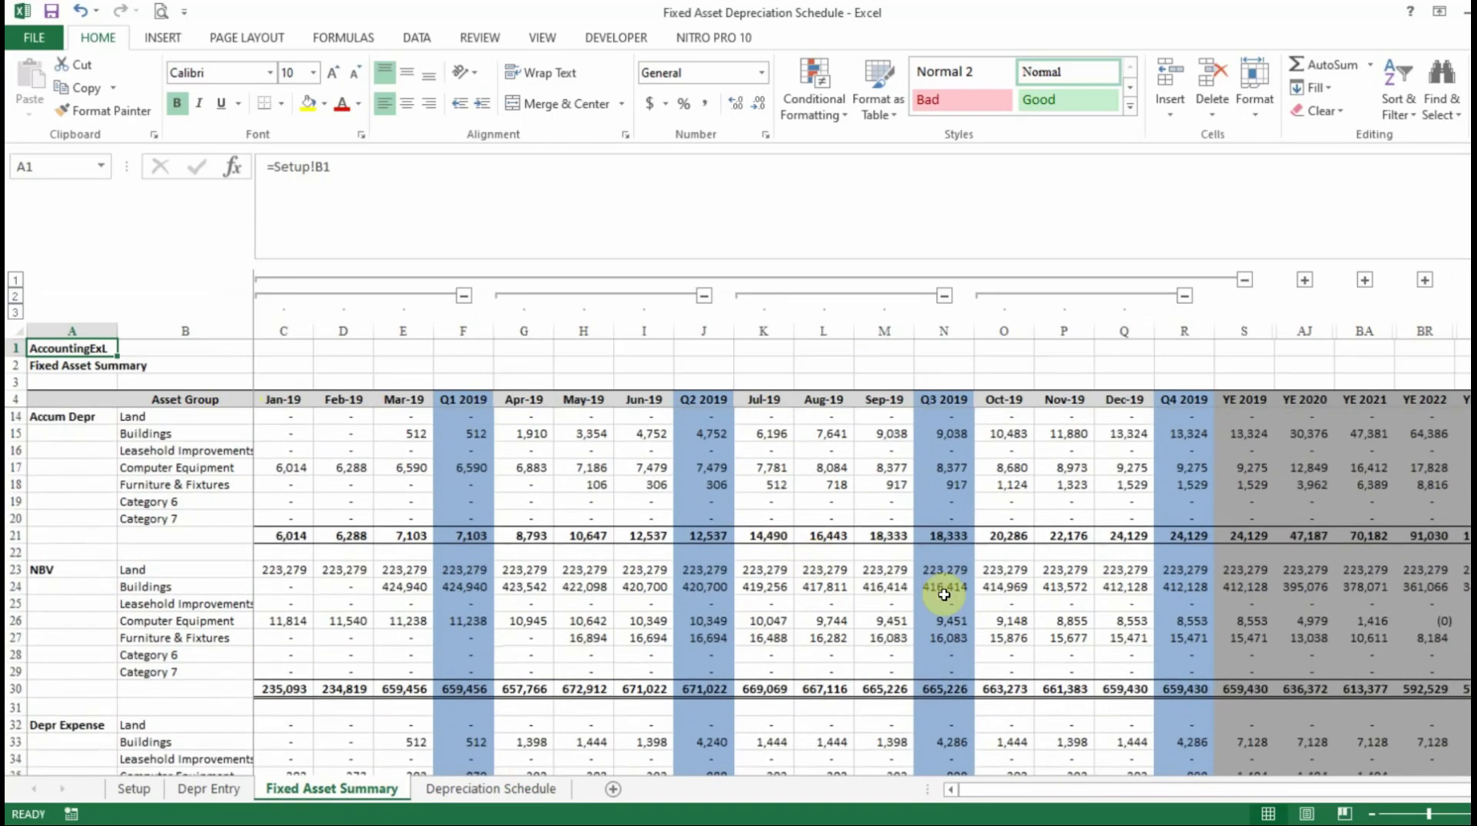
{"action": "scroll", "coordinate": [946, 625], "scroll_direction": "up", "scroll_amount": 3}
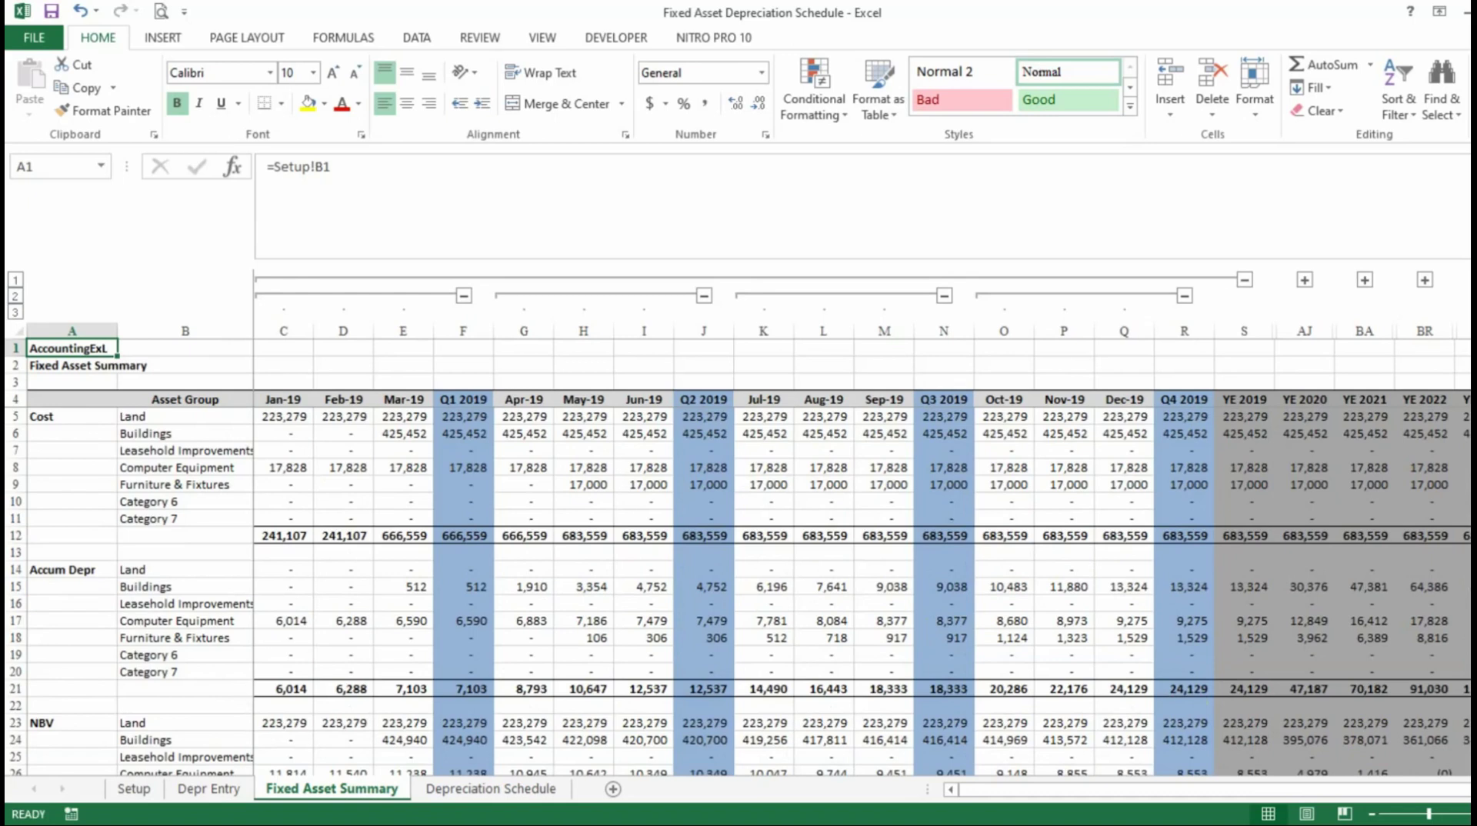
{"action": "scroll", "coordinate": [1312, 454], "scroll_direction": "right", "scroll_amount": 3}
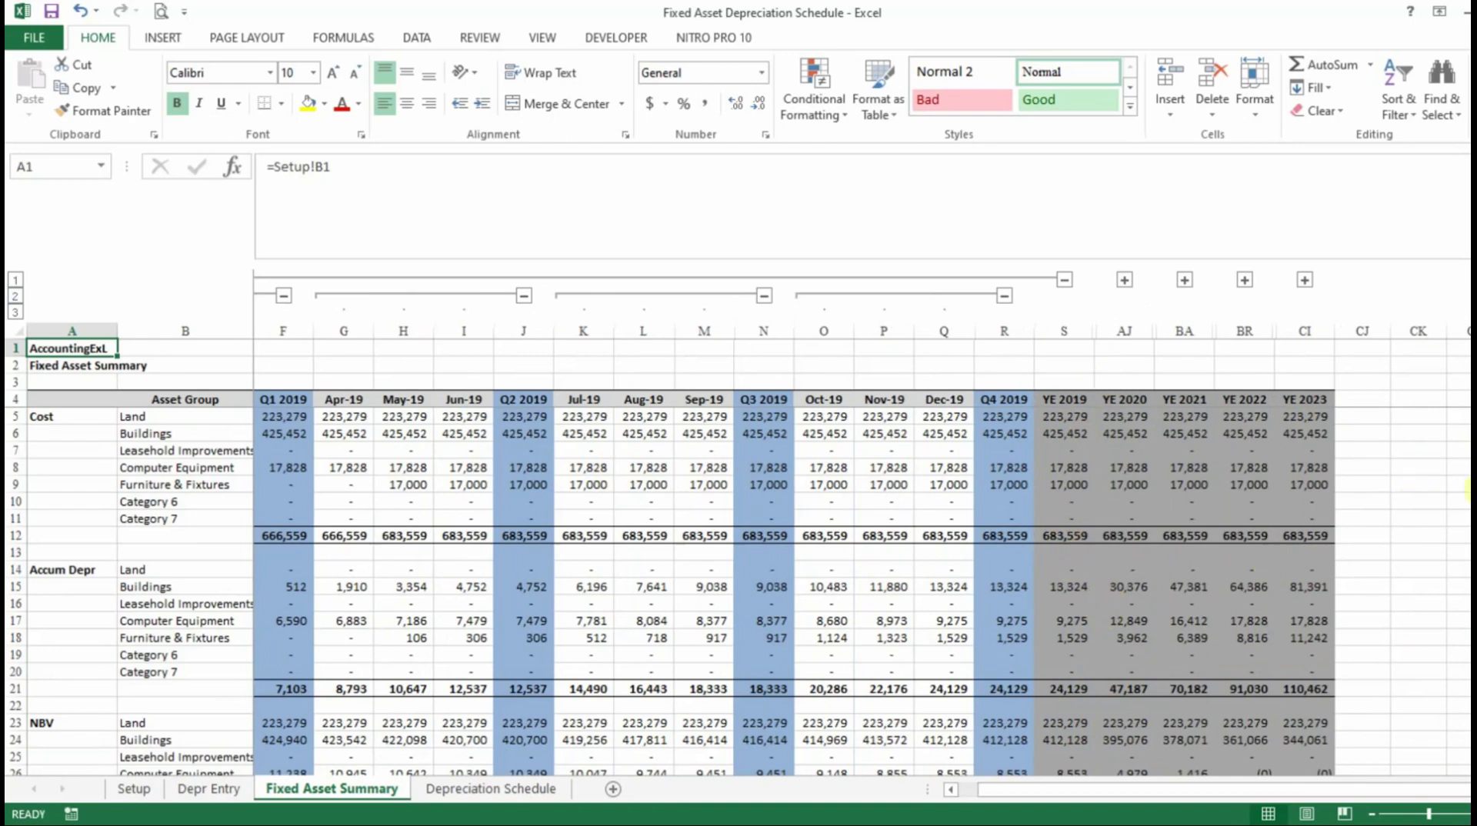
{"action": "left_click", "coordinate": [135, 789]}
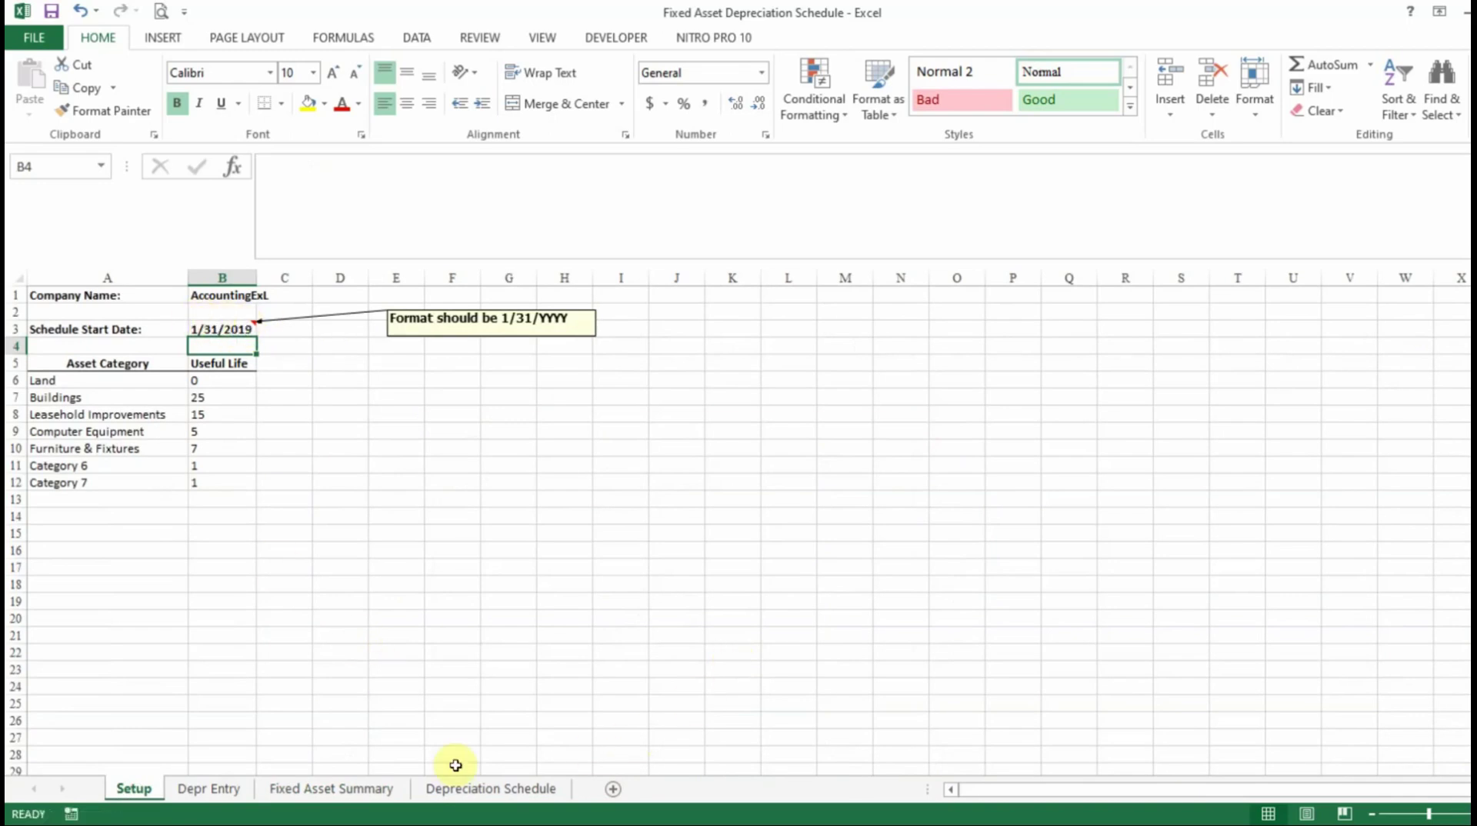
{"action": "left_click", "coordinate": [331, 790]}
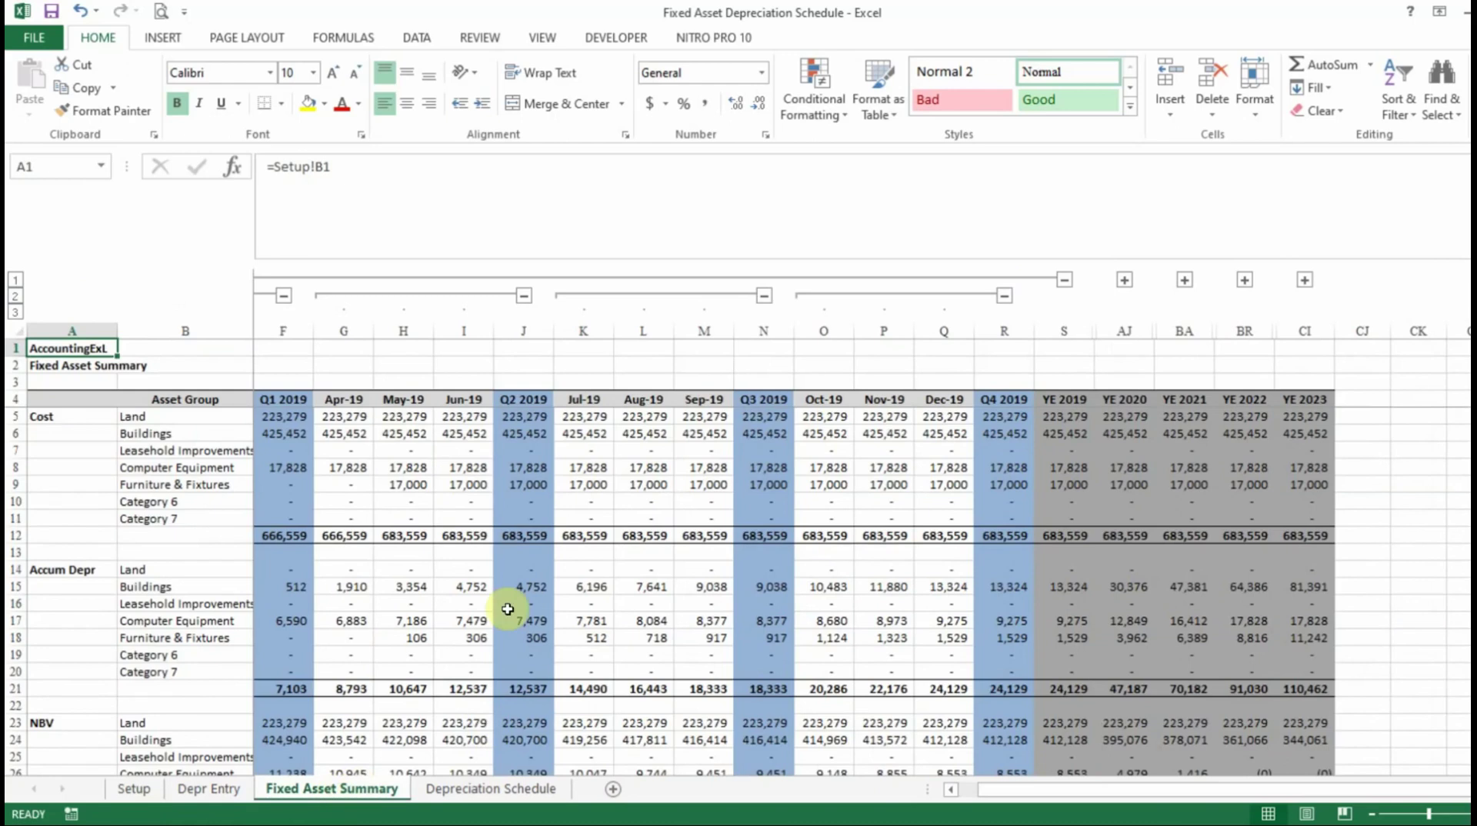
{"action": "left_click", "coordinate": [206, 790]}
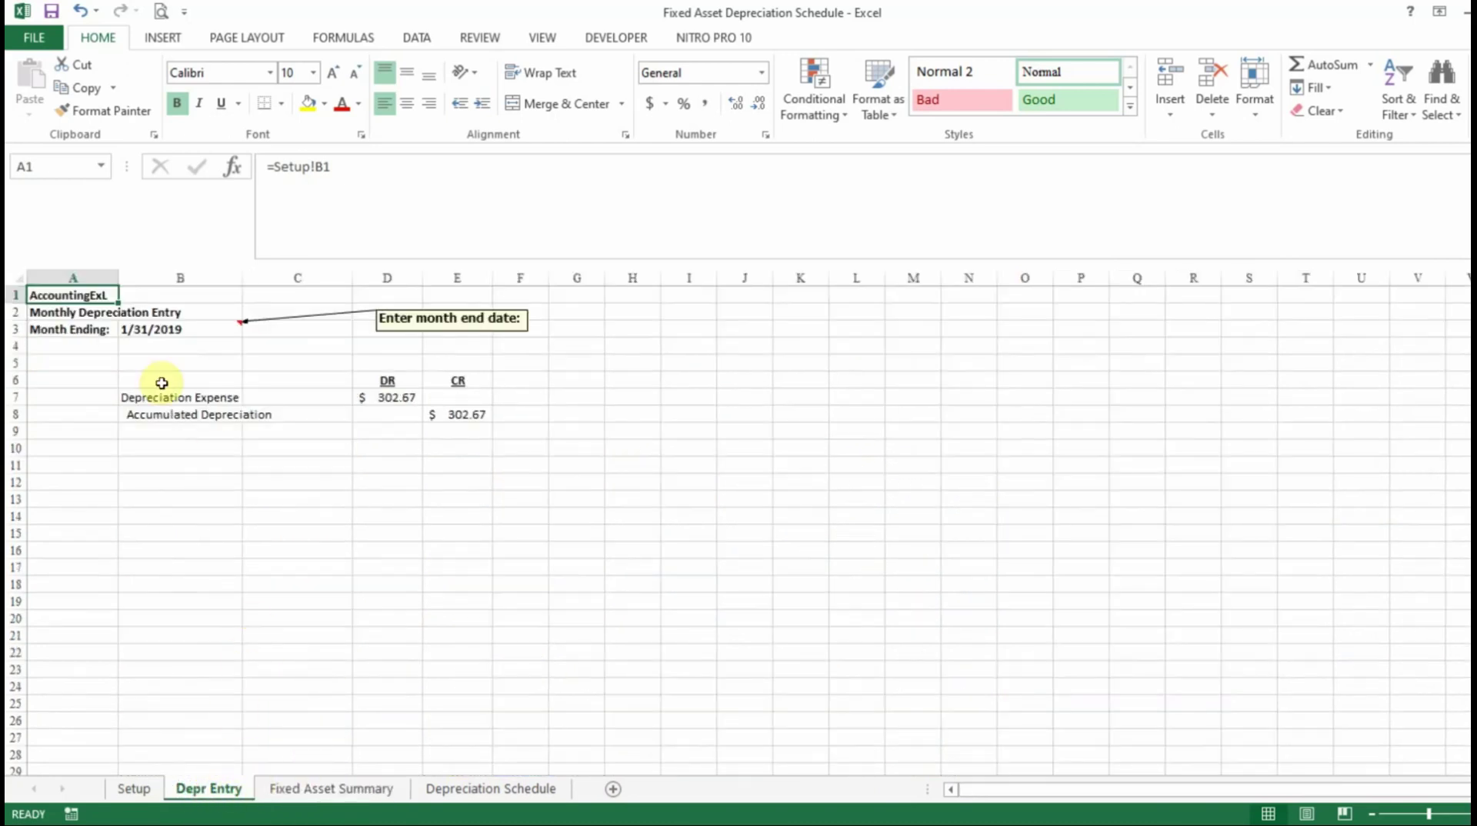
{"action": "left_click", "coordinate": [157, 330]}
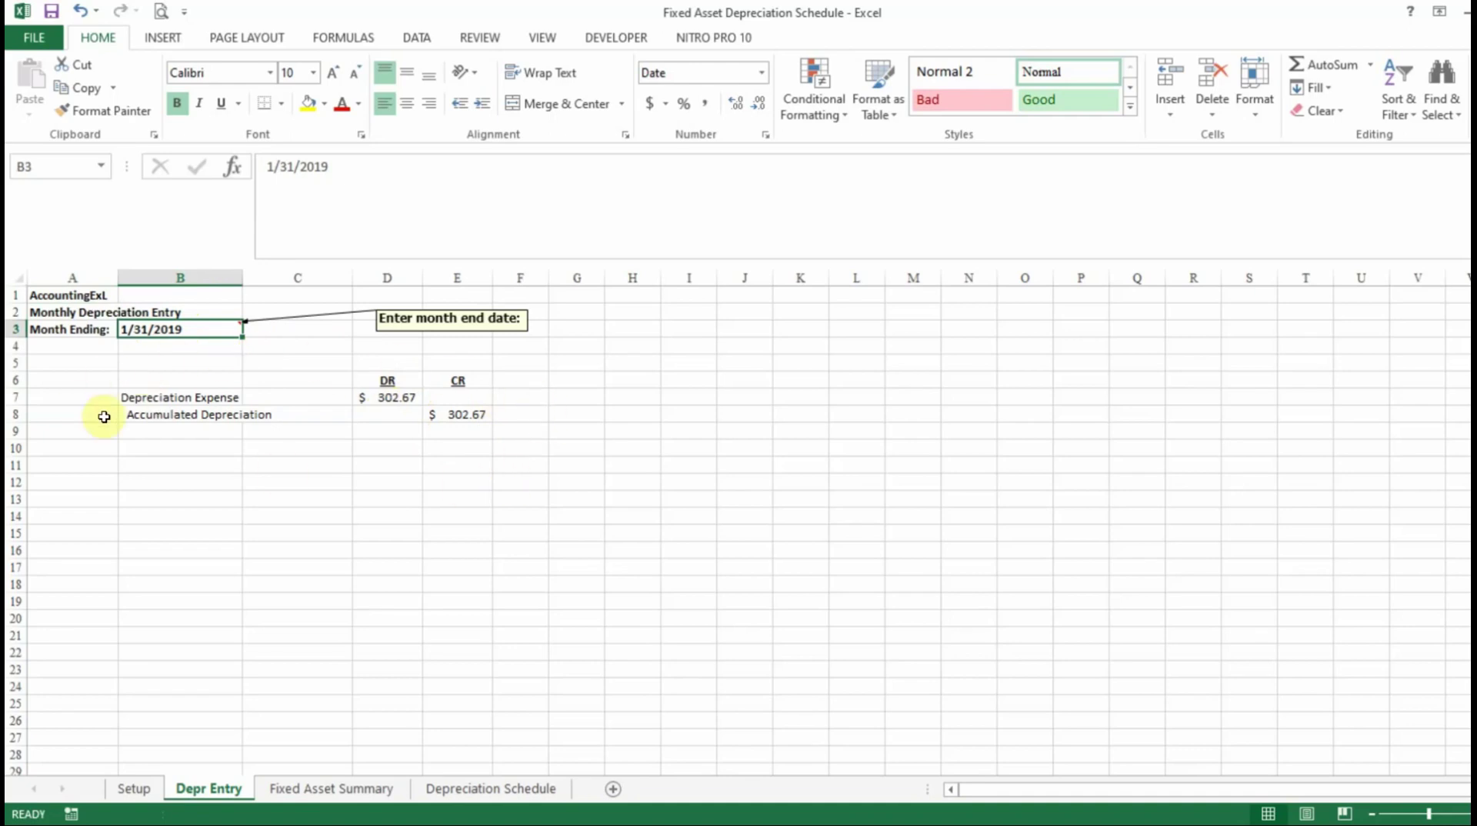
{"action": "left_click", "coordinate": [351, 797]}
{"action": "scroll", "coordinate": [380, 671], "scroll_direction": "down", "scroll_amount": 6}
{"action": "scroll", "coordinate": [381, 671], "scroll_direction": "down", "scroll_amount": 1}
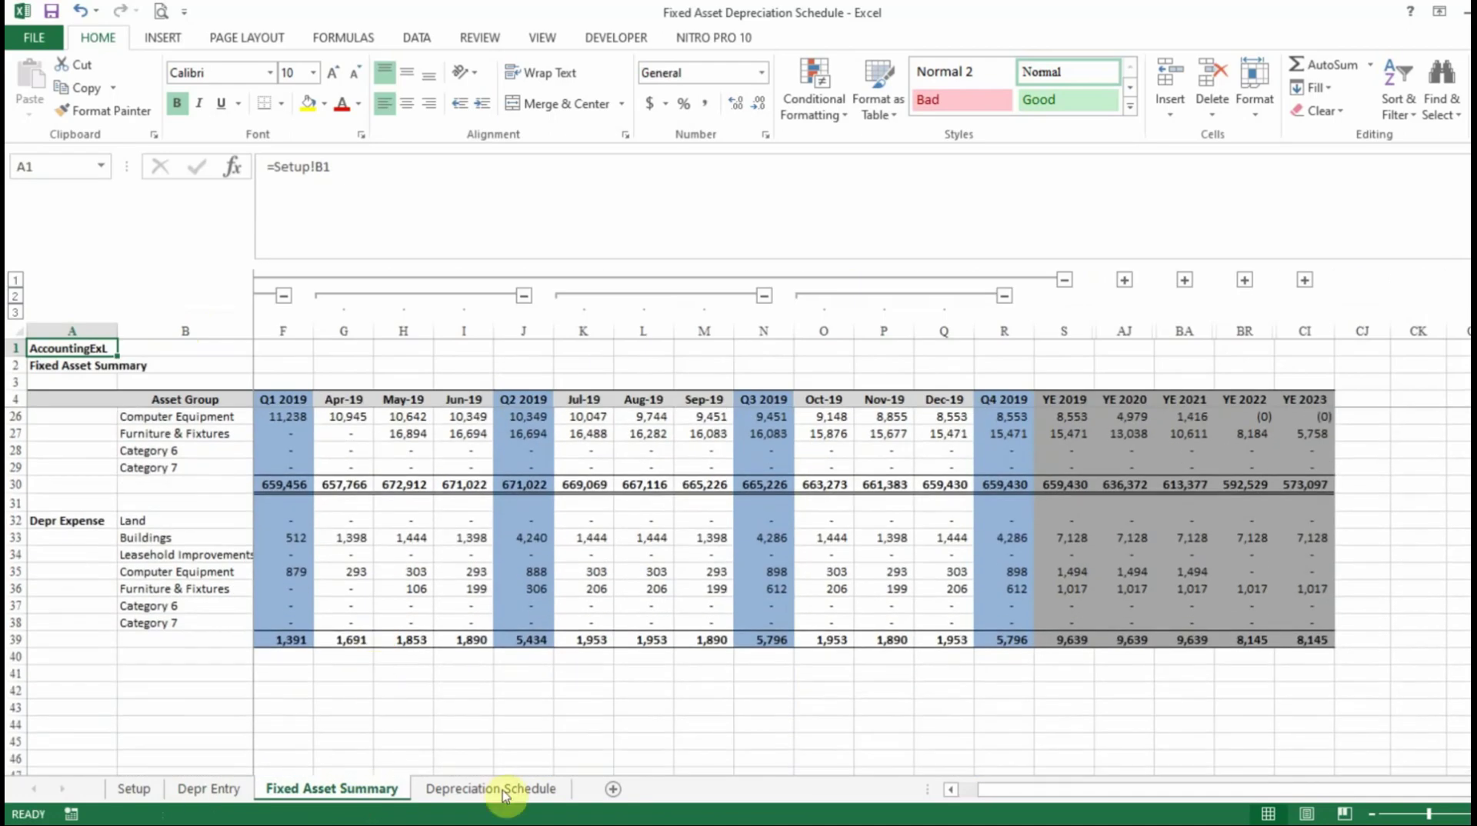
{"action": "left_click_drag", "start_coordinate": [1095, 797], "coordinate": [1024, 798]}
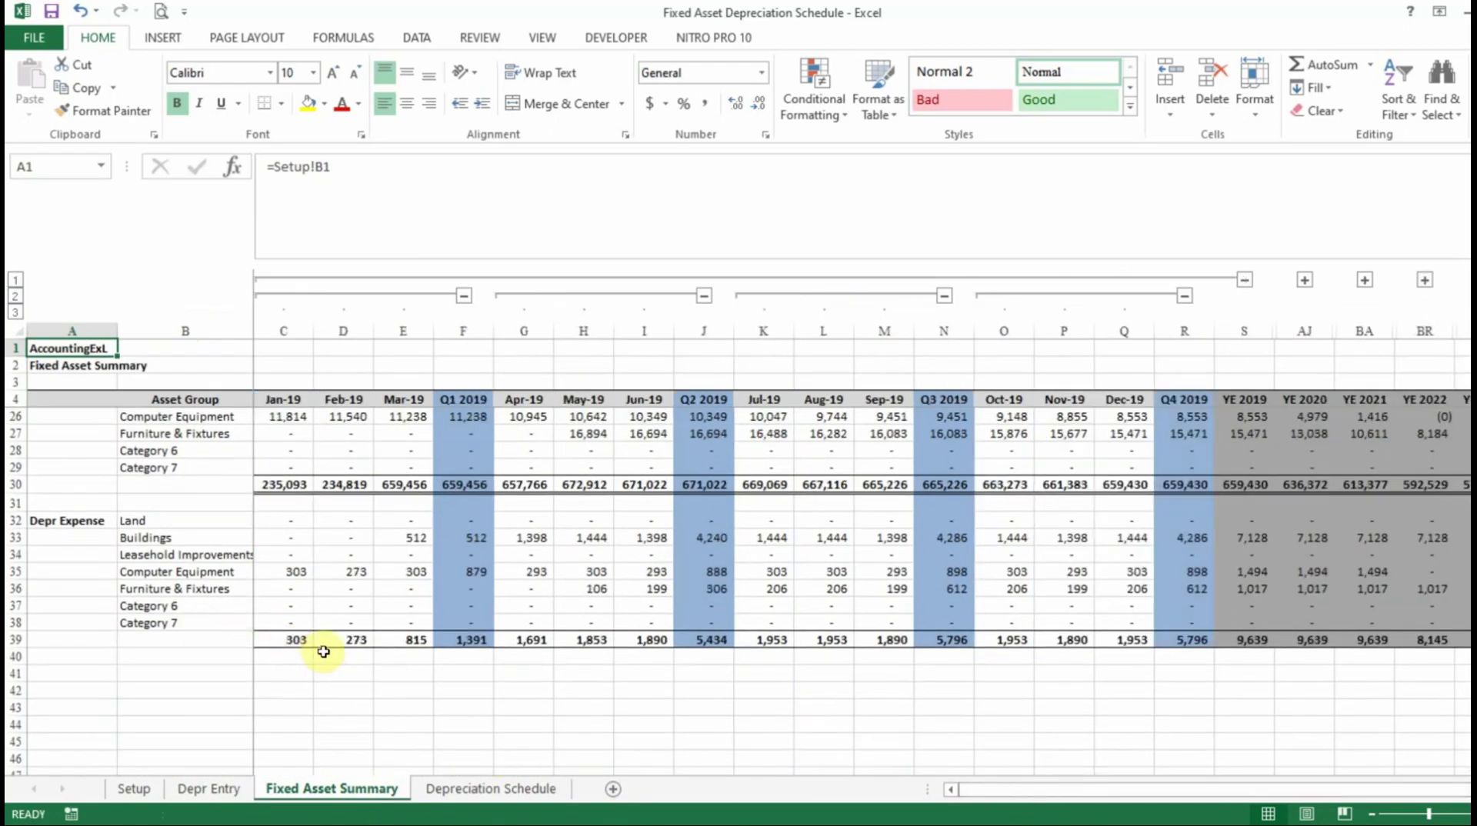
Change the Depr Entry month ending to 2/28/2019, then 3/31/2019, and return to the Fixed Asset Summary
{"action": "left_click", "coordinate": [215, 789]}
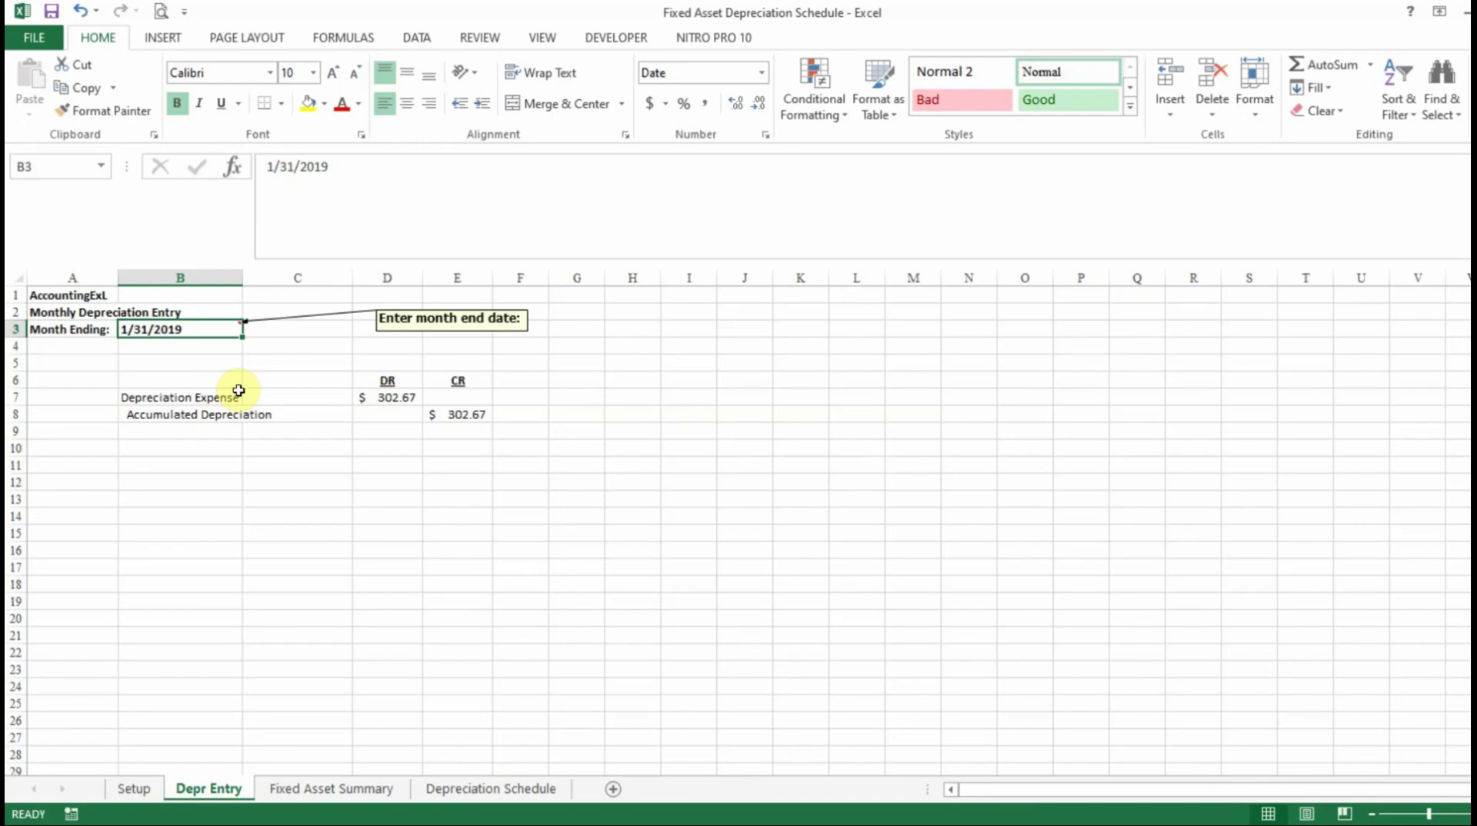
{"action": "type", "text": "2"}
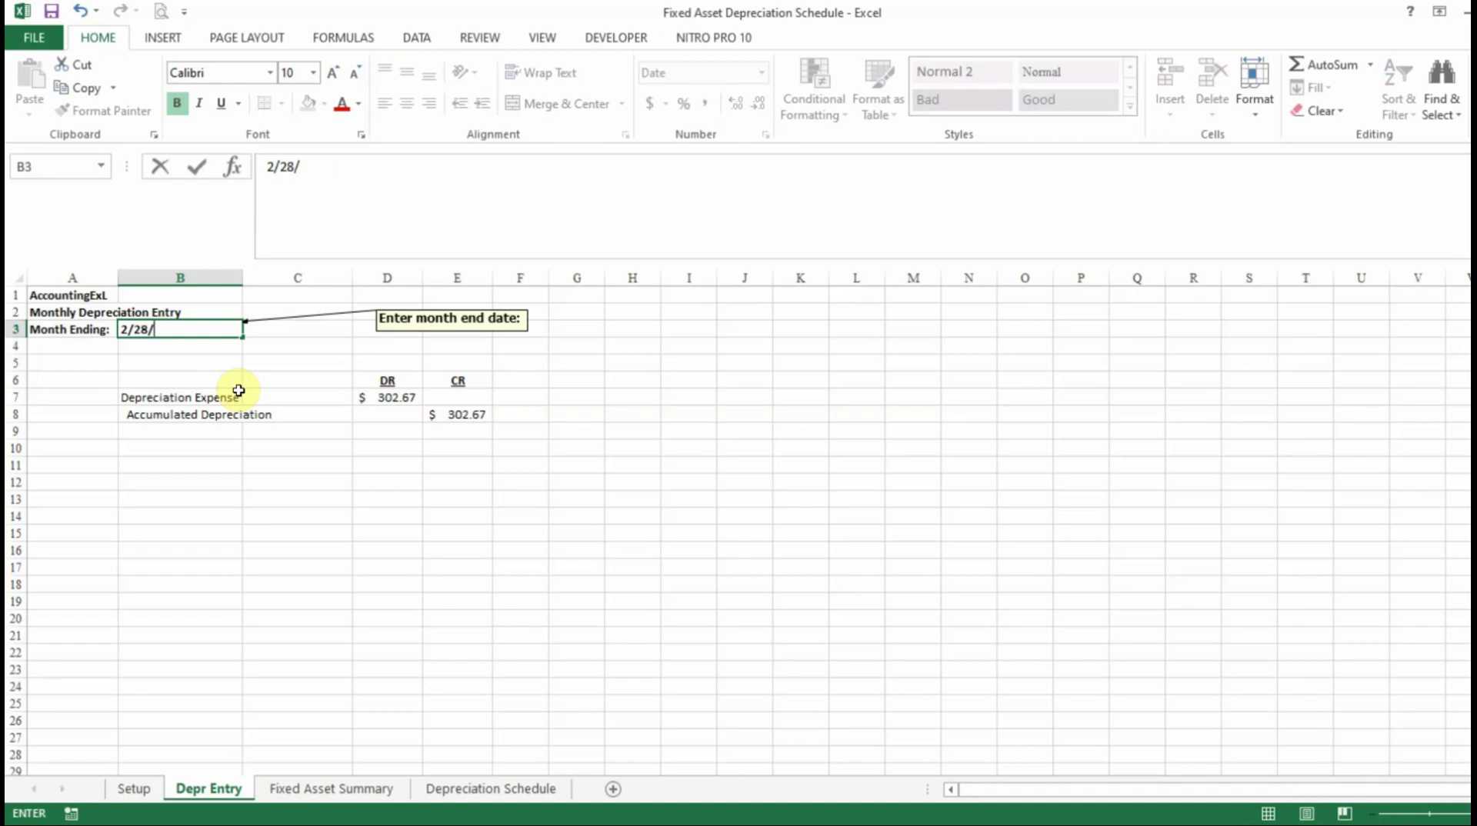
{"action": "key", "text": "Return"}
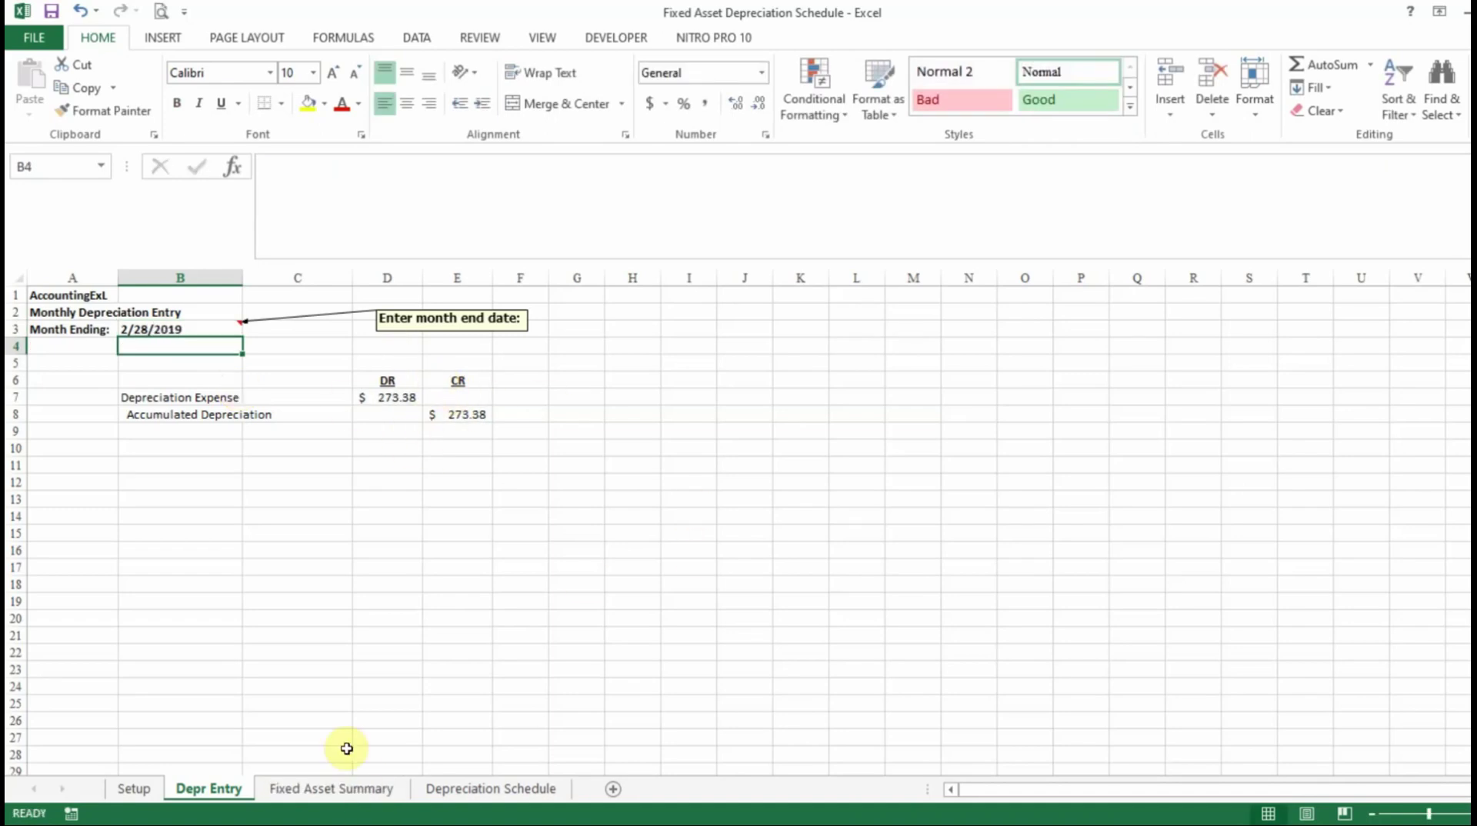
{"action": "key", "text": "Up"}
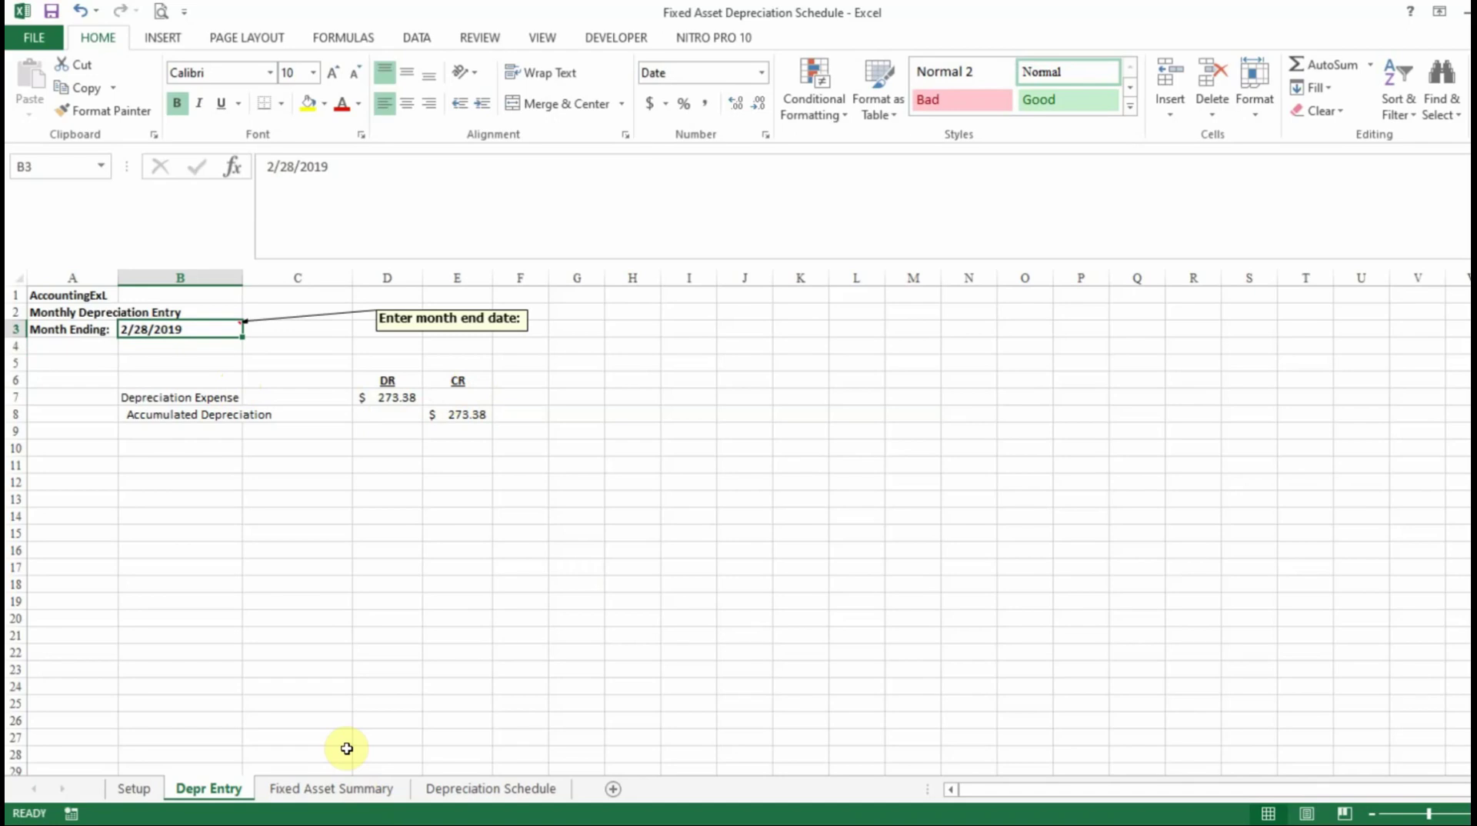
{"action": "type", "text": "3/31/"}
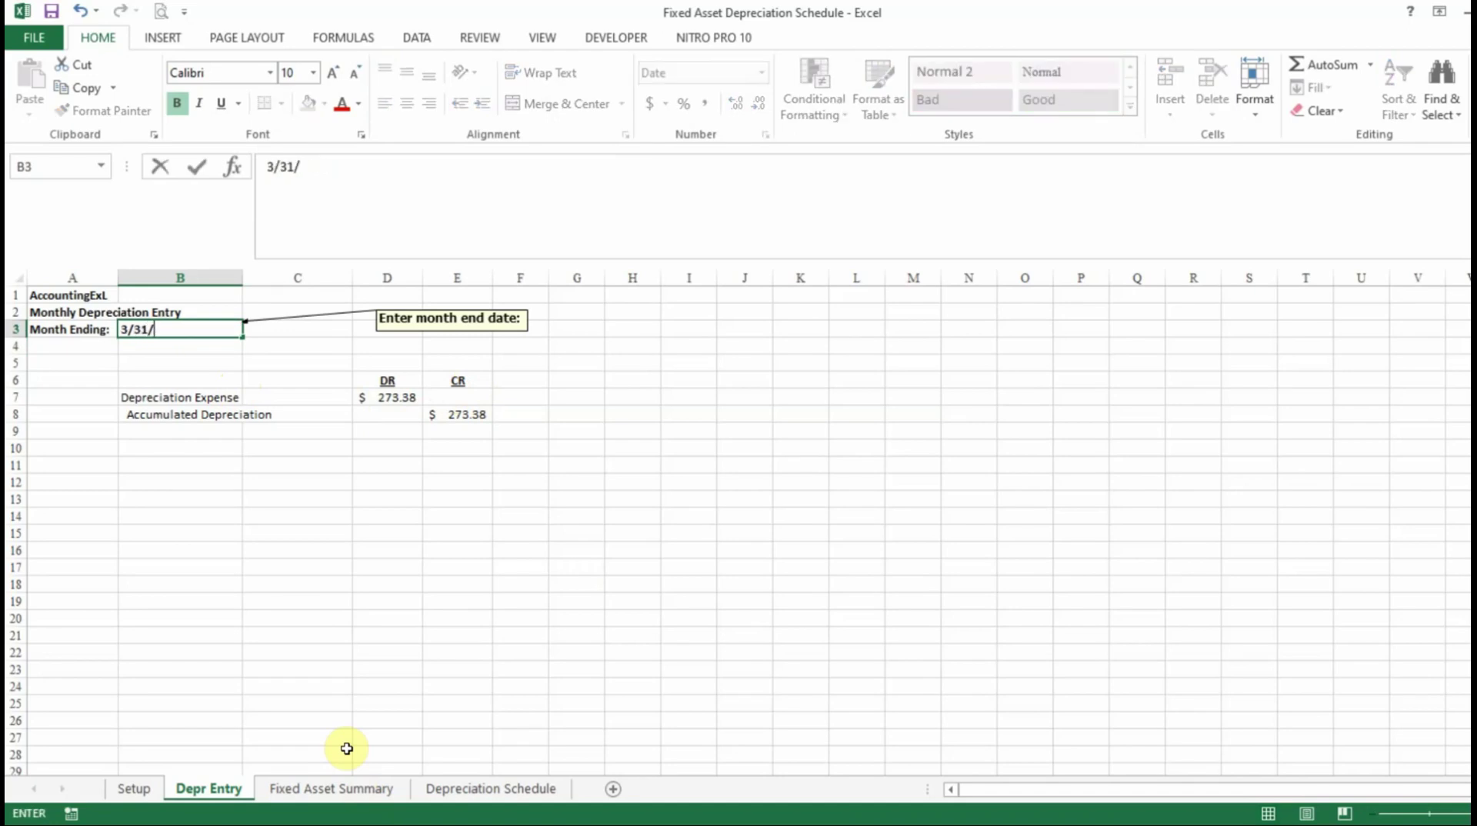
{"action": "key", "text": "Return"}
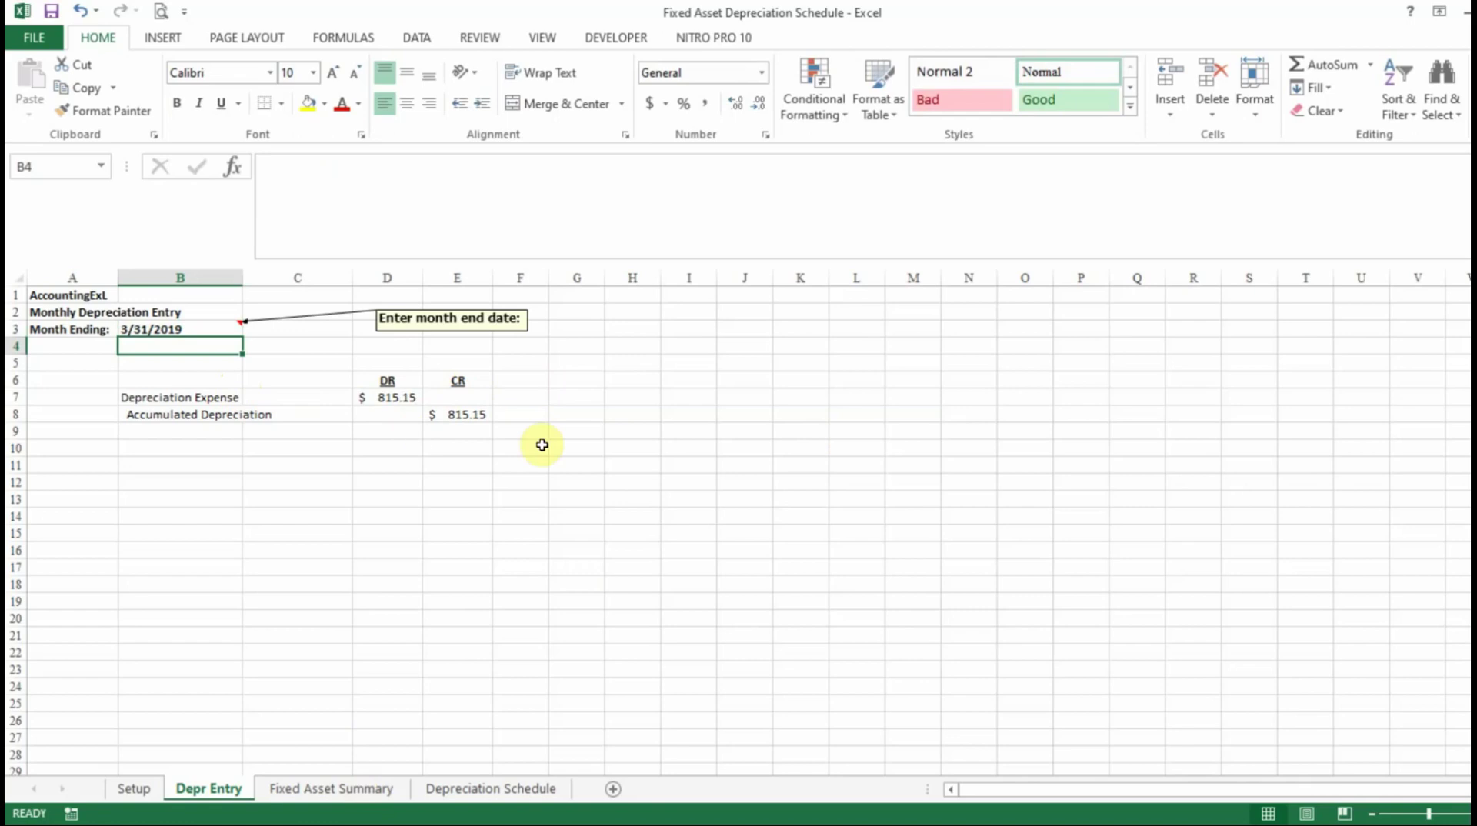
{"action": "left_click", "coordinate": [291, 789]}
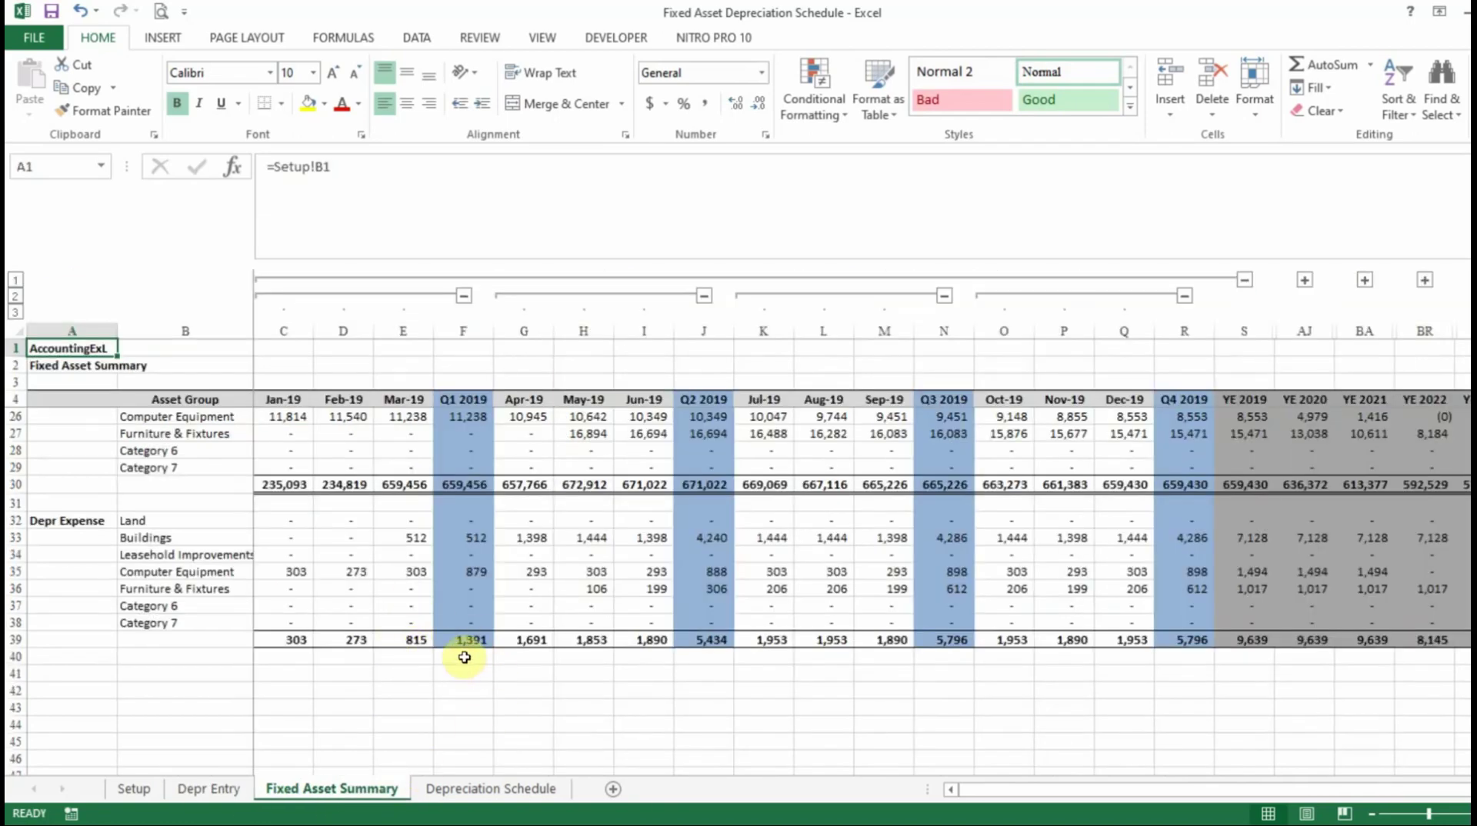
{"action": "scroll", "coordinate": [454, 639], "scroll_direction": "up", "scroll_amount": 7}
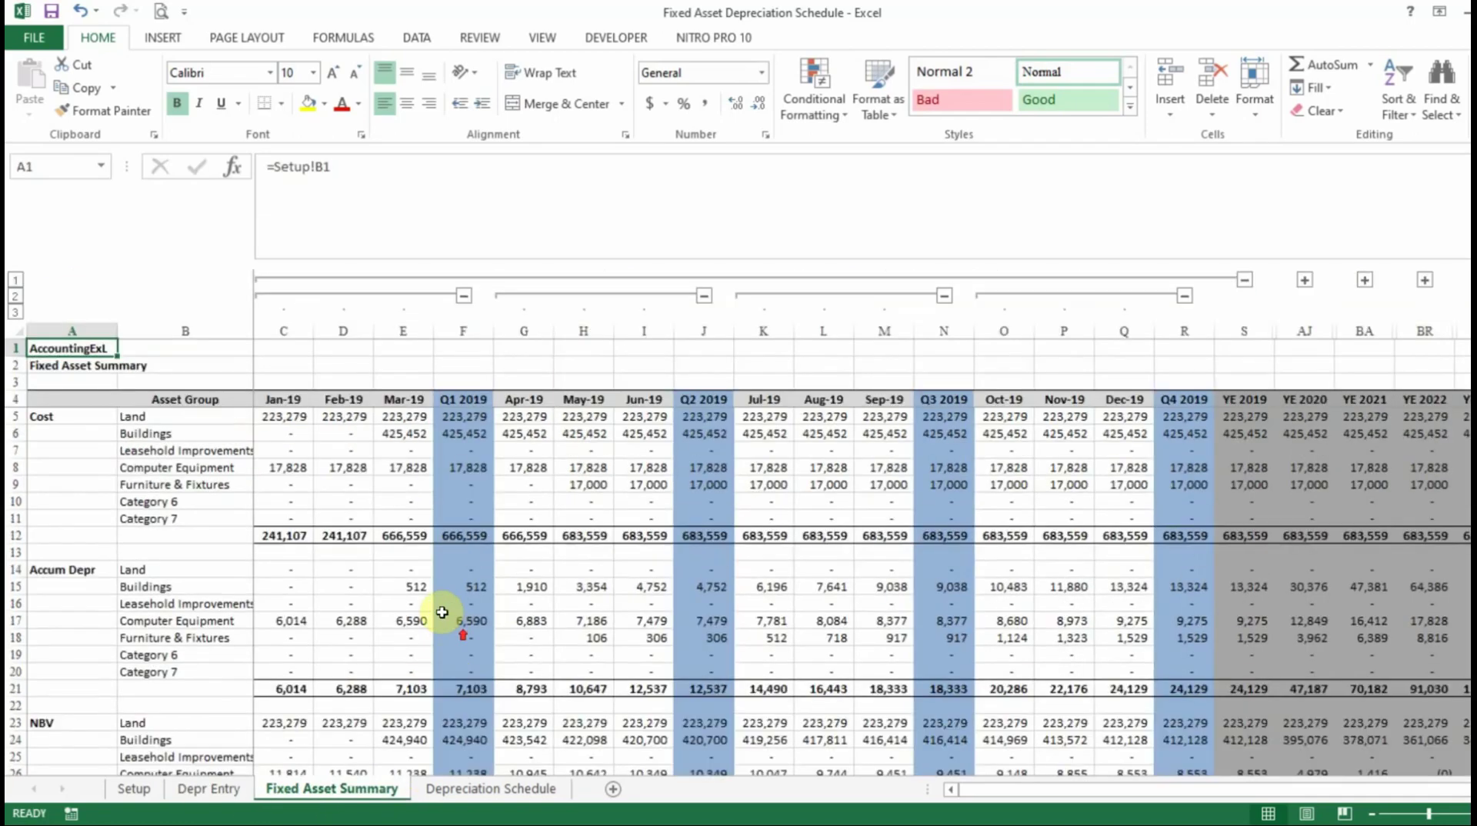
{"action": "left_click", "coordinate": [463, 297]}
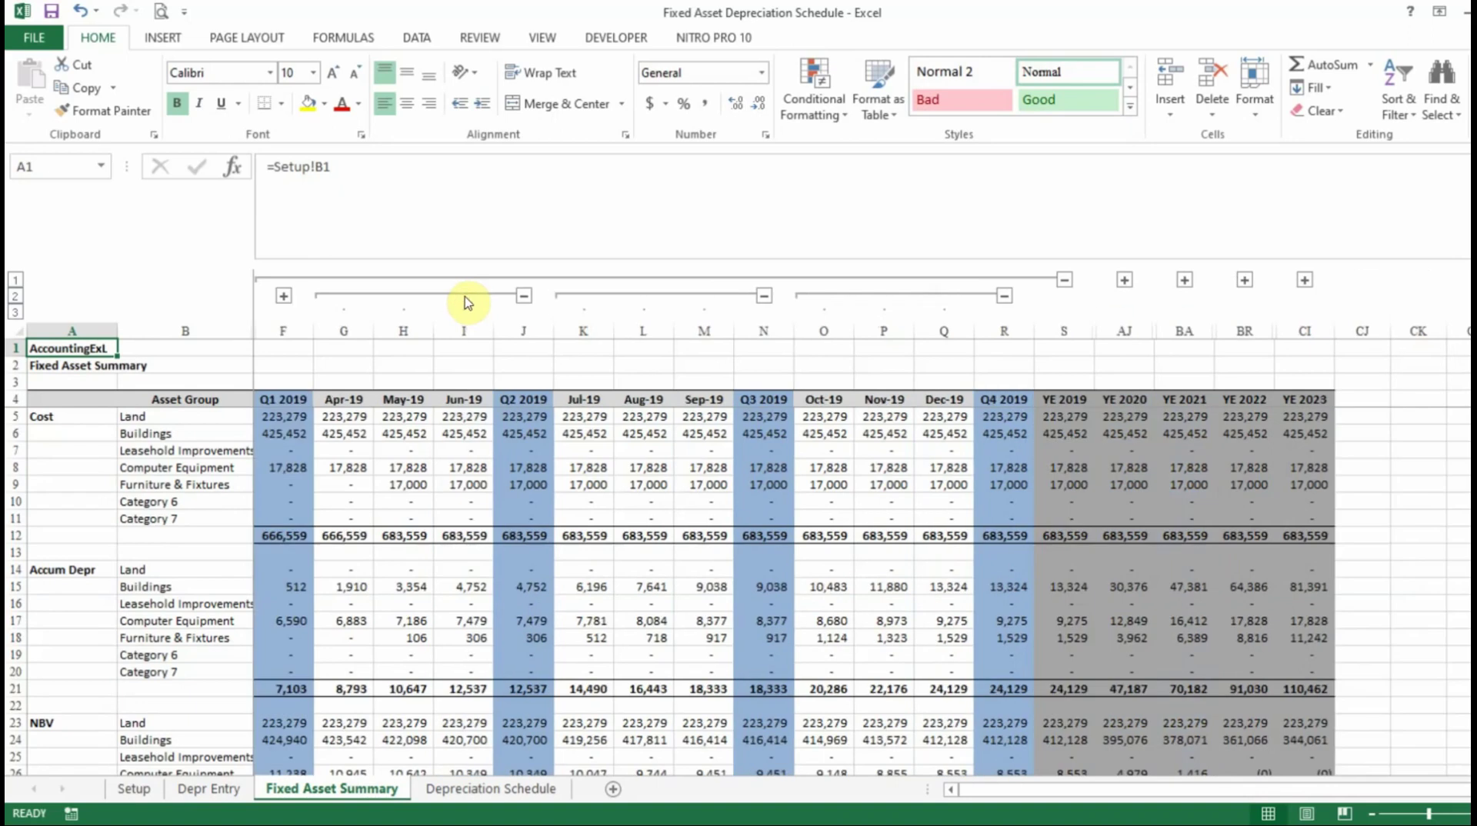
{"action": "left_click", "coordinate": [524, 296]}
{"action": "left_click", "coordinate": [585, 295]}
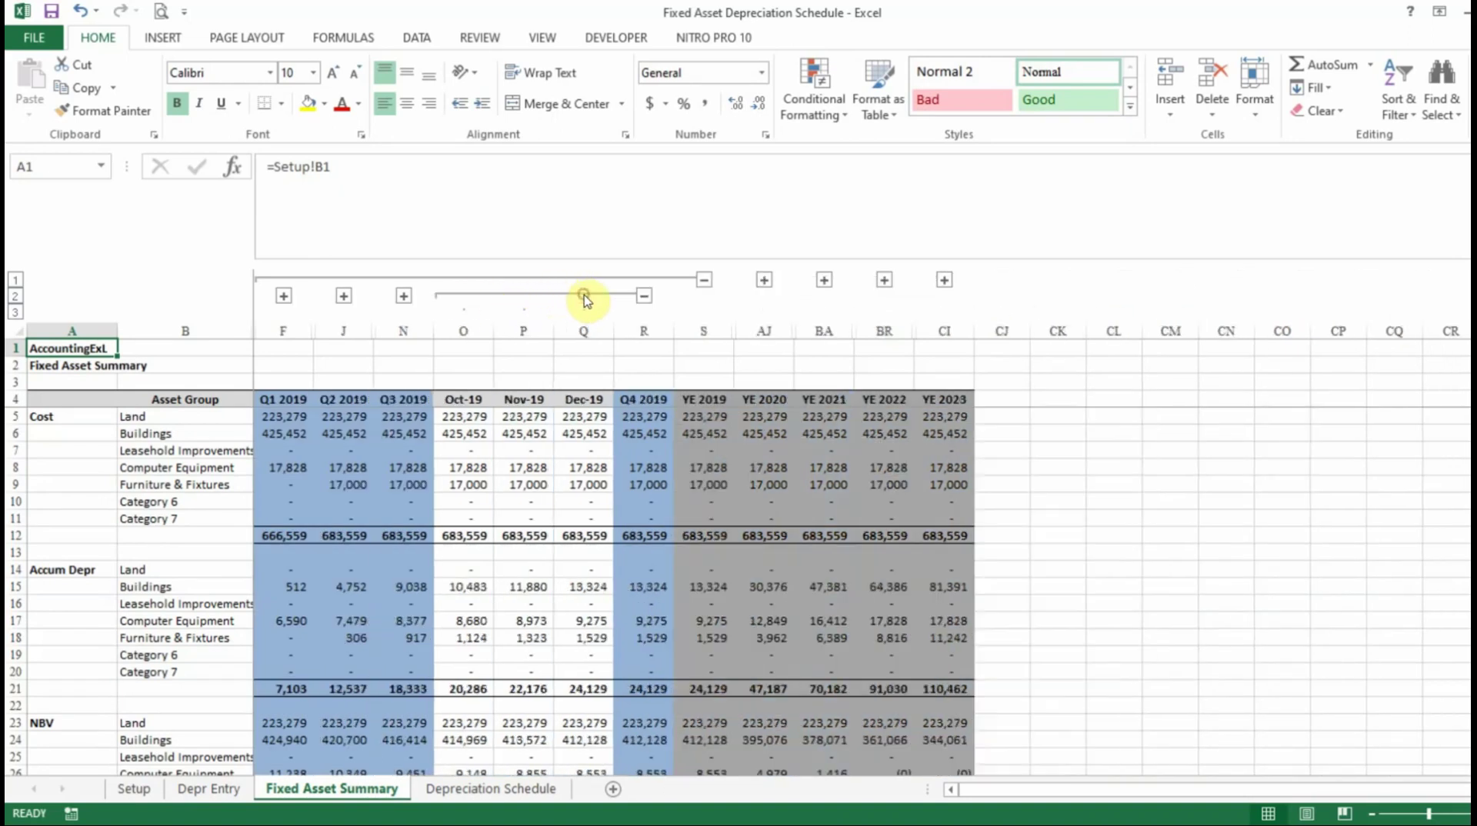
{"action": "left_click", "coordinate": [644, 296]}
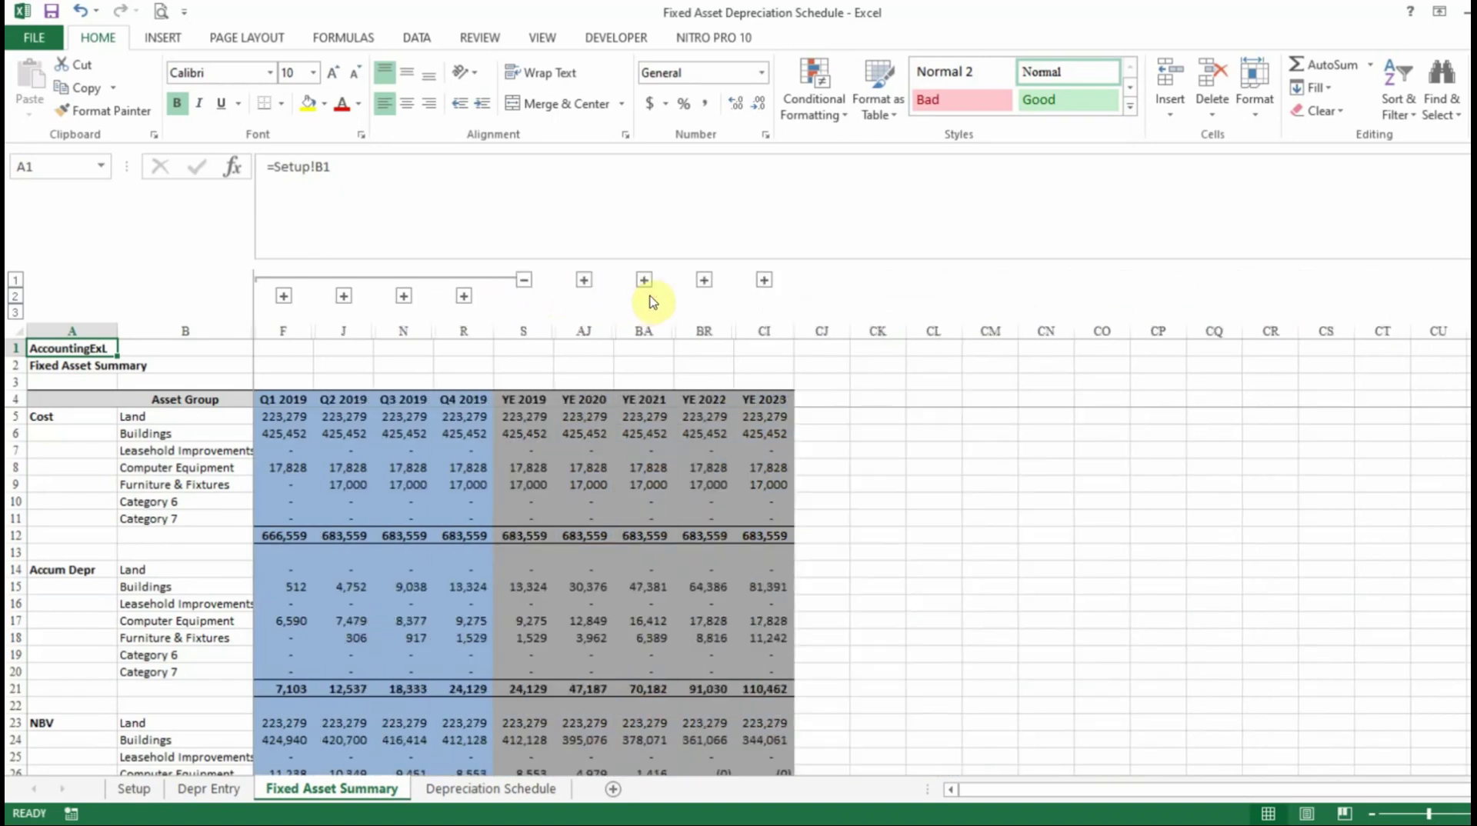
{"action": "left_click", "coordinate": [523, 280]}
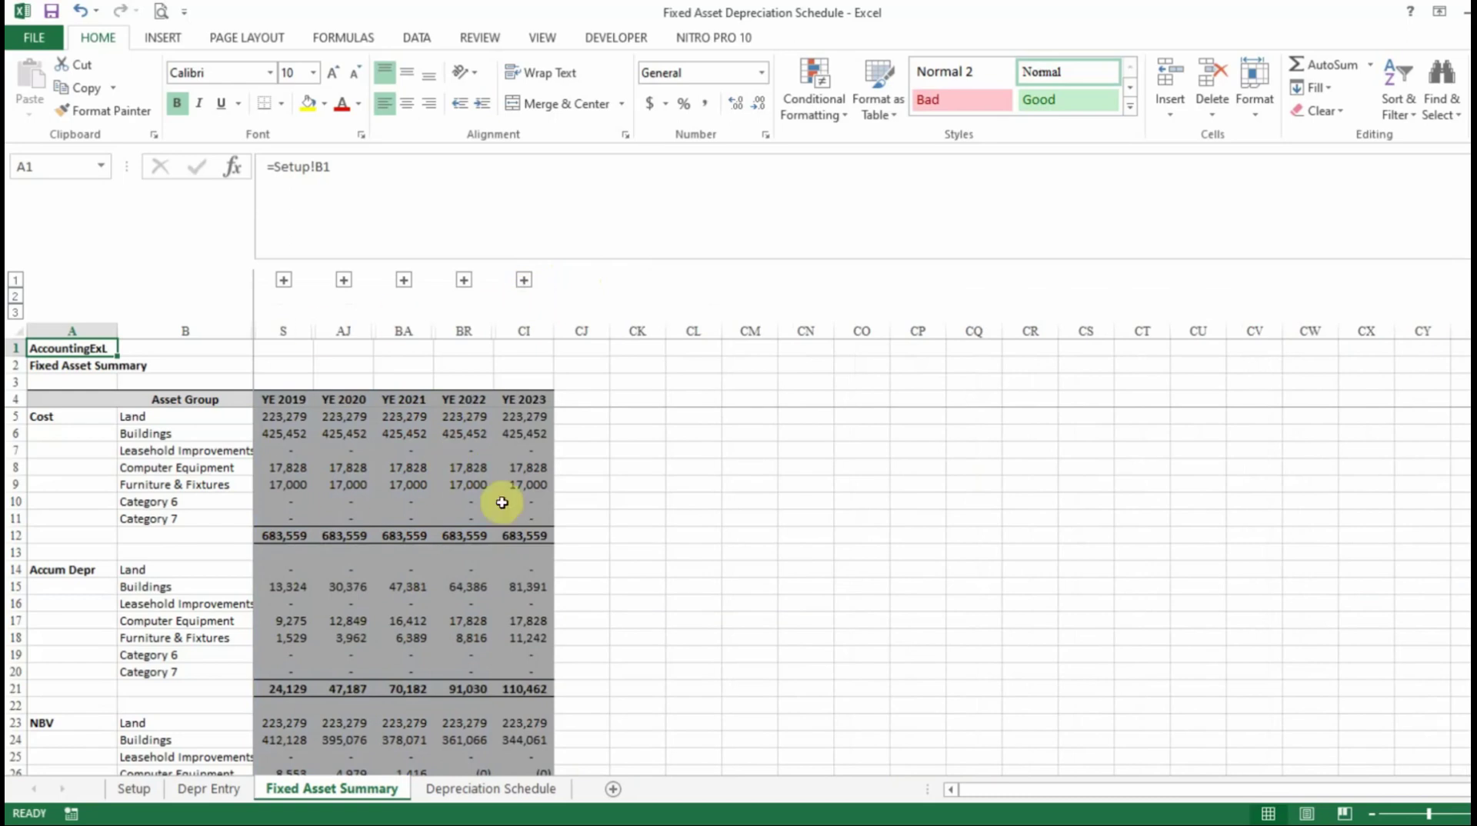
{"action": "left_click", "coordinate": [283, 280]}
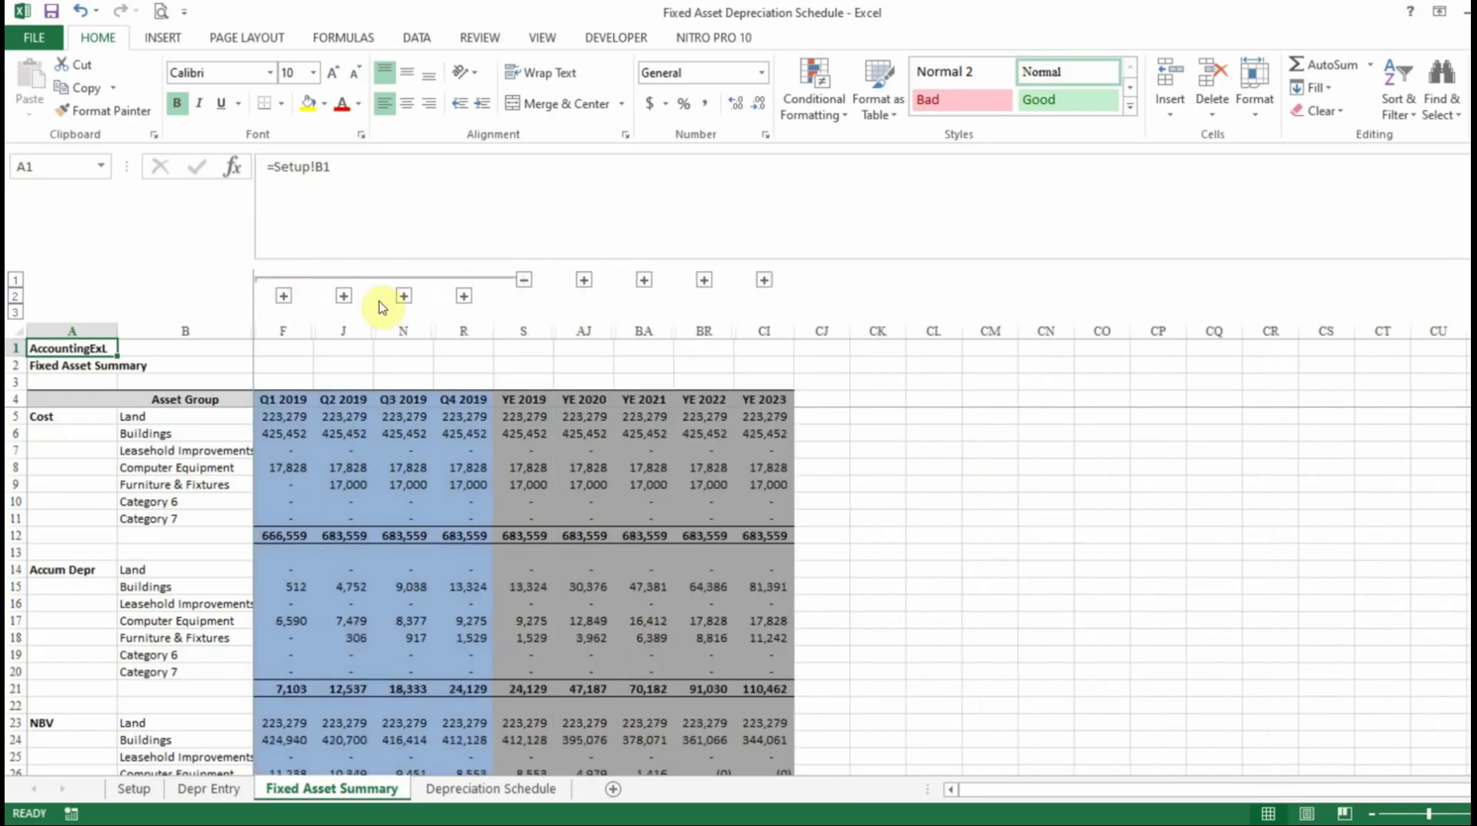
{"action": "left_click", "coordinate": [462, 297]}
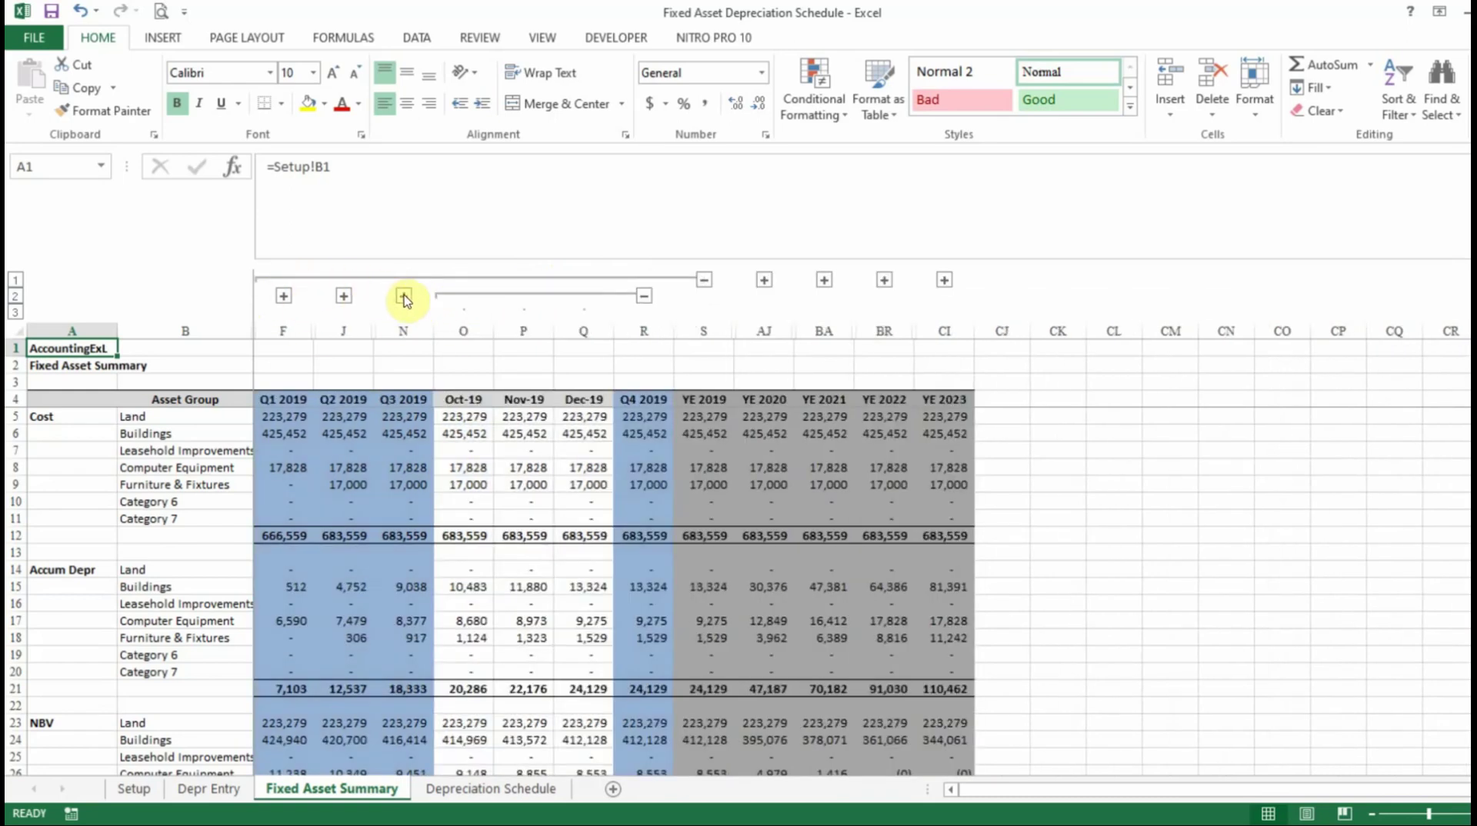
{"action": "left_click", "coordinate": [404, 296]}
{"action": "left_click", "coordinate": [343, 296]}
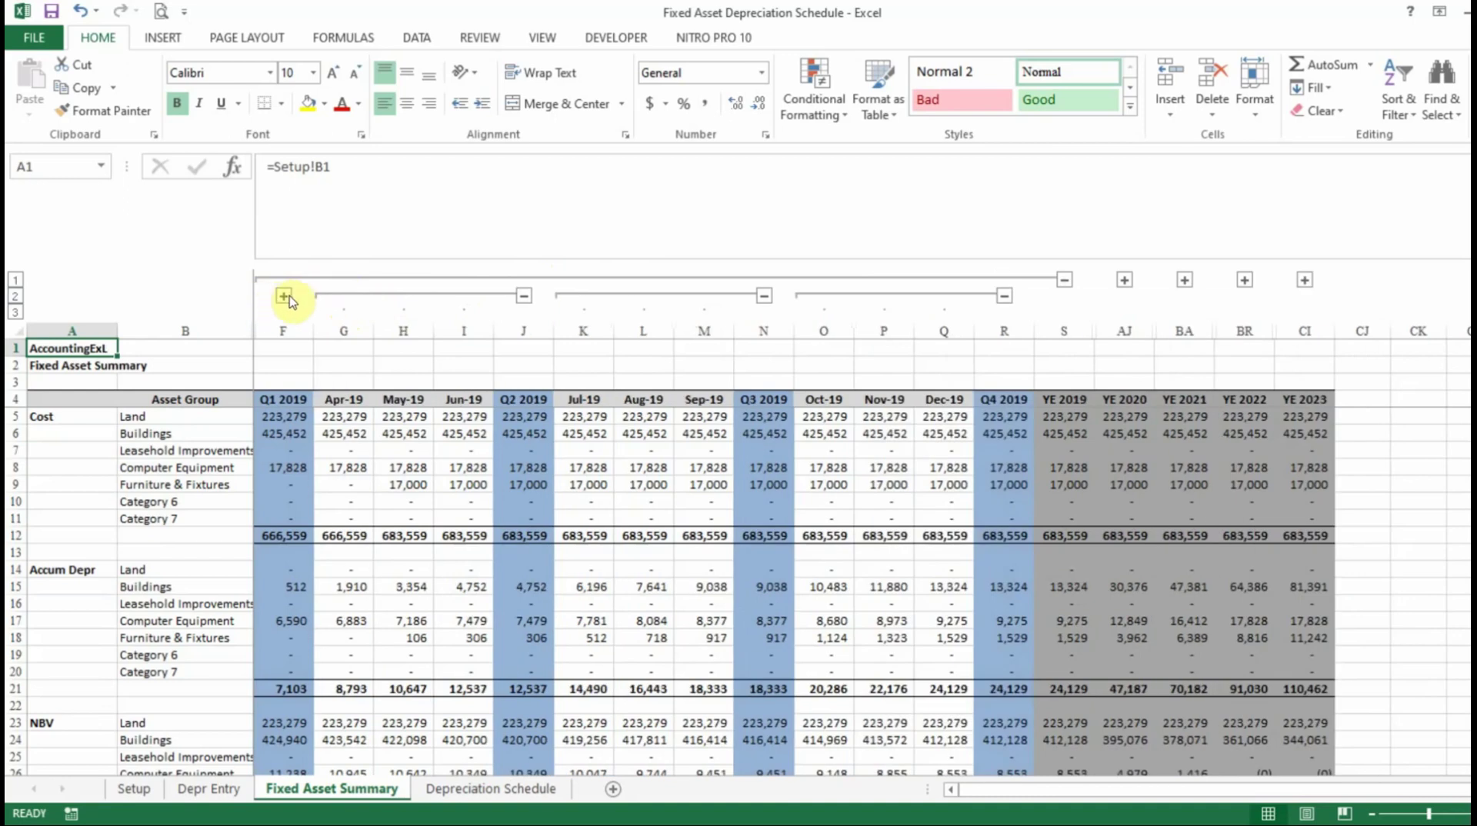
{"action": "left_click", "coordinate": [280, 295]}
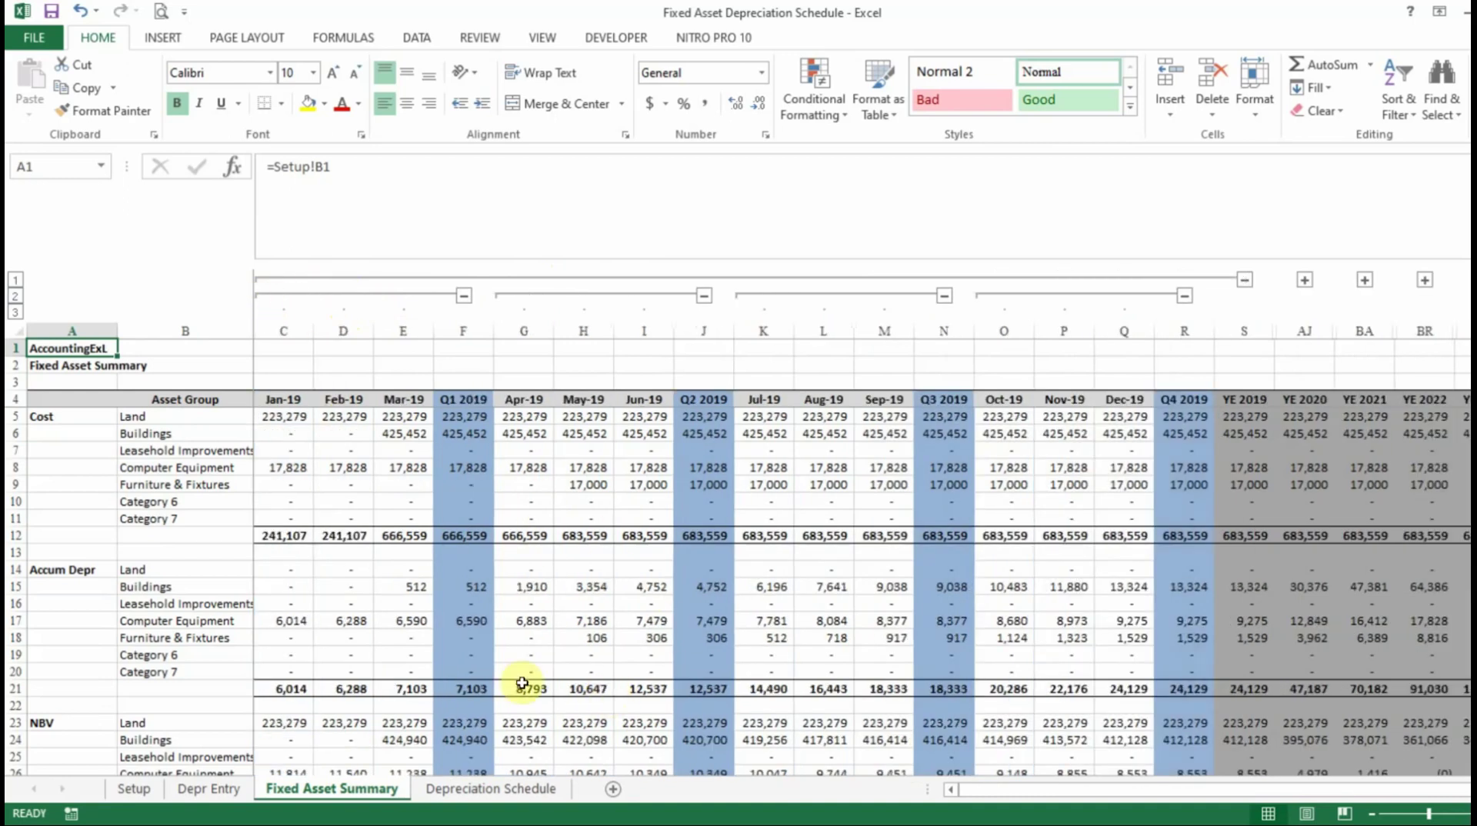